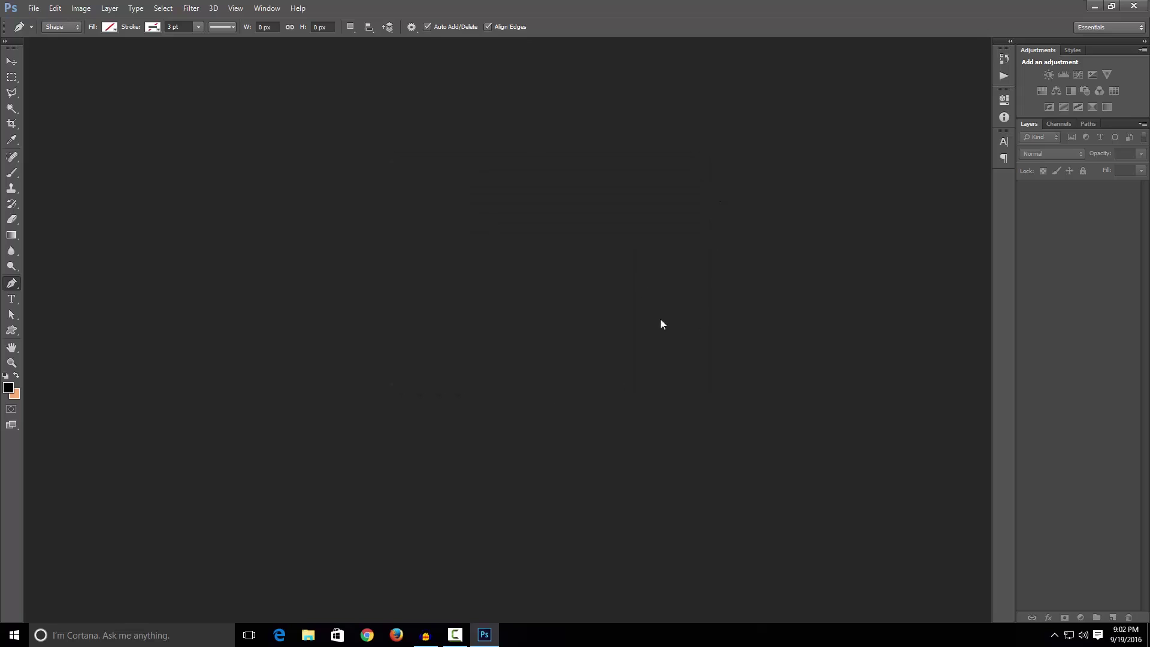
# Step: Open the selfie photo with the orange T-shirt from the Desktop folder
pyautogui.click(34, 7)
pyautogui.click(43, 31)
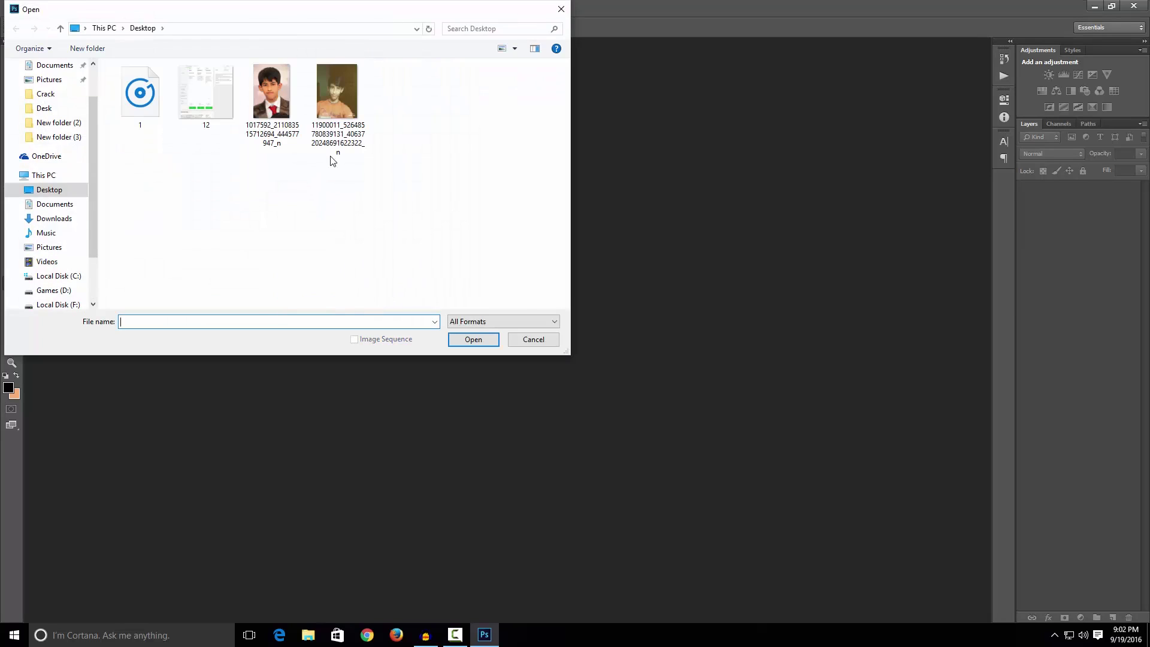
pyautogui.click(395, 277)
pyautogui.click(328, 273)
pyautogui.click(472, 338)
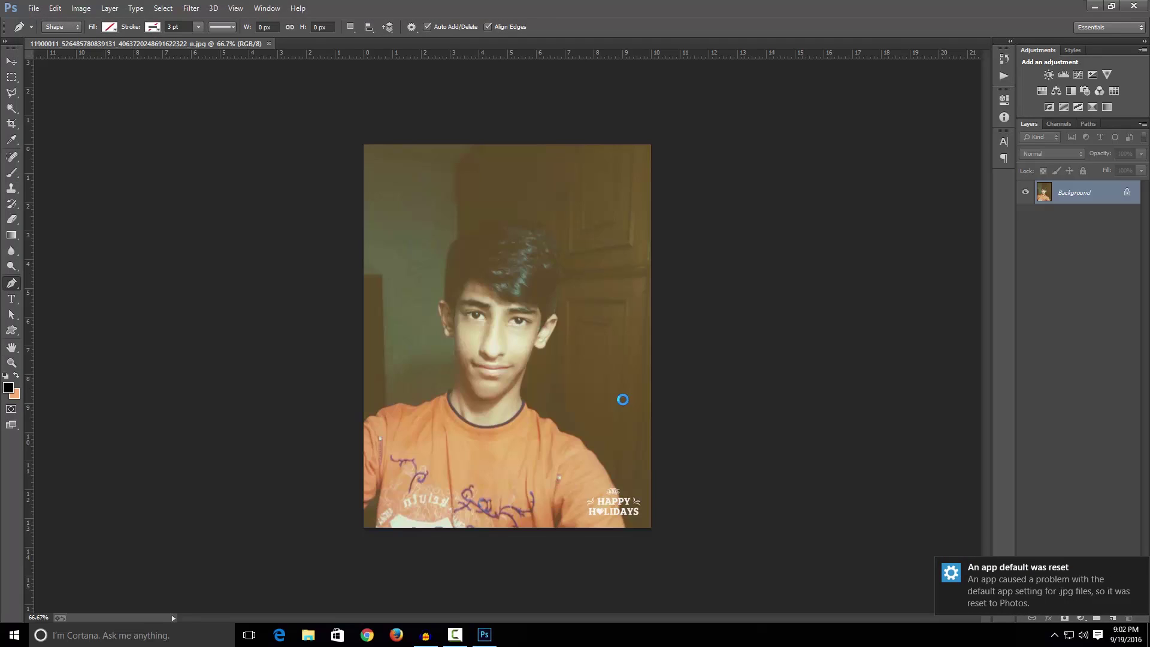
# Step: Draw a rough closed Pen tool shape around the face, ears and neck of the portrait
pyautogui.click(13, 60)
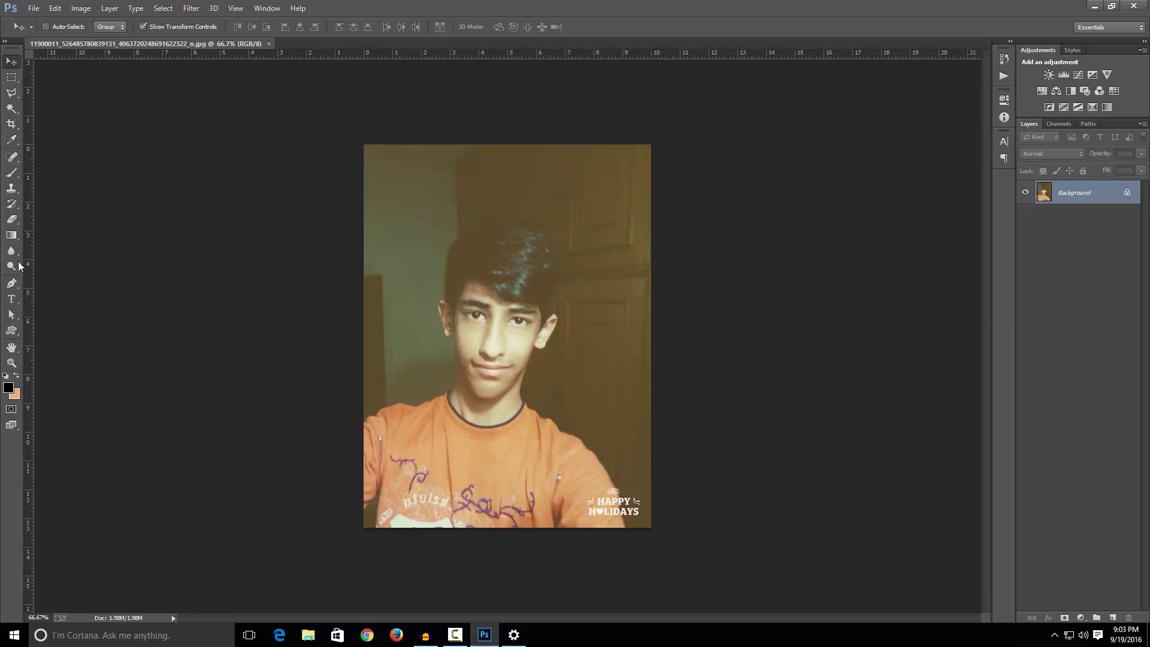
pyautogui.click(12, 283)
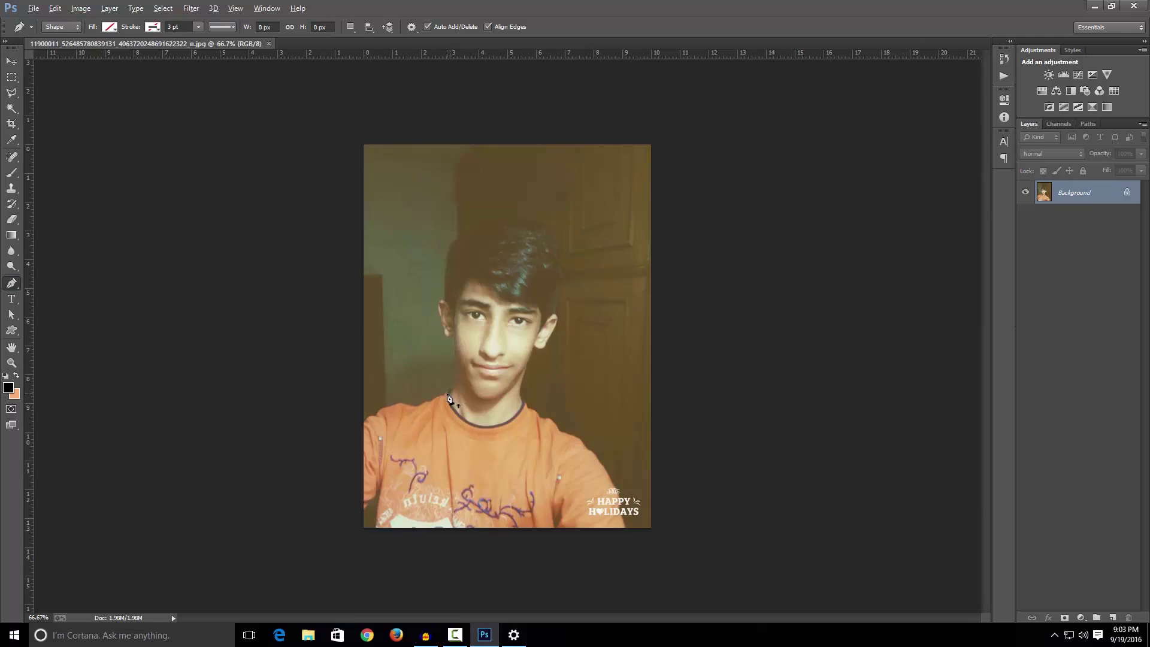
pyautogui.scroll(3, 446, 394)
pyautogui.click(415, 395)
pyautogui.click(406, 462)
pyautogui.click(482, 505)
pyautogui.click(550, 462)
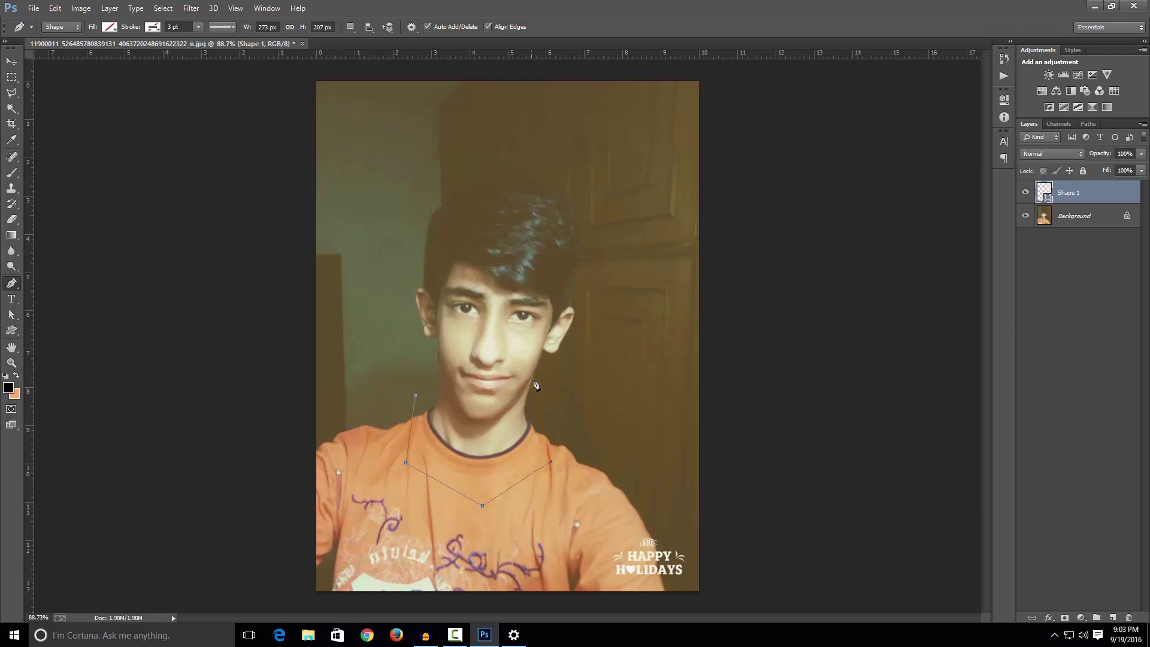
pyautogui.click(560, 405)
pyautogui.click(608, 294)
pyautogui.click(551, 257)
pyautogui.click(503, 243)
pyautogui.click(441, 243)
pyautogui.click(403, 270)
pyautogui.click(416, 397)
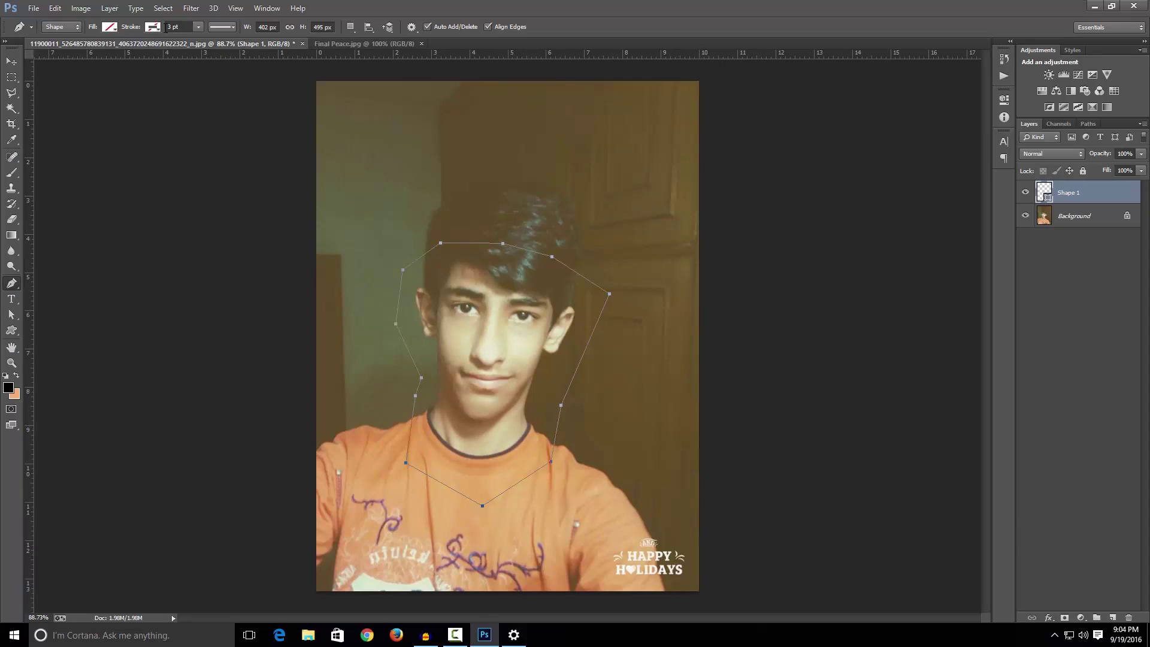
# Step: Fill the face shape with the light skin tone RGB 244, 184, 150
pyautogui.click(110, 28)
pyautogui.click(51, 84)
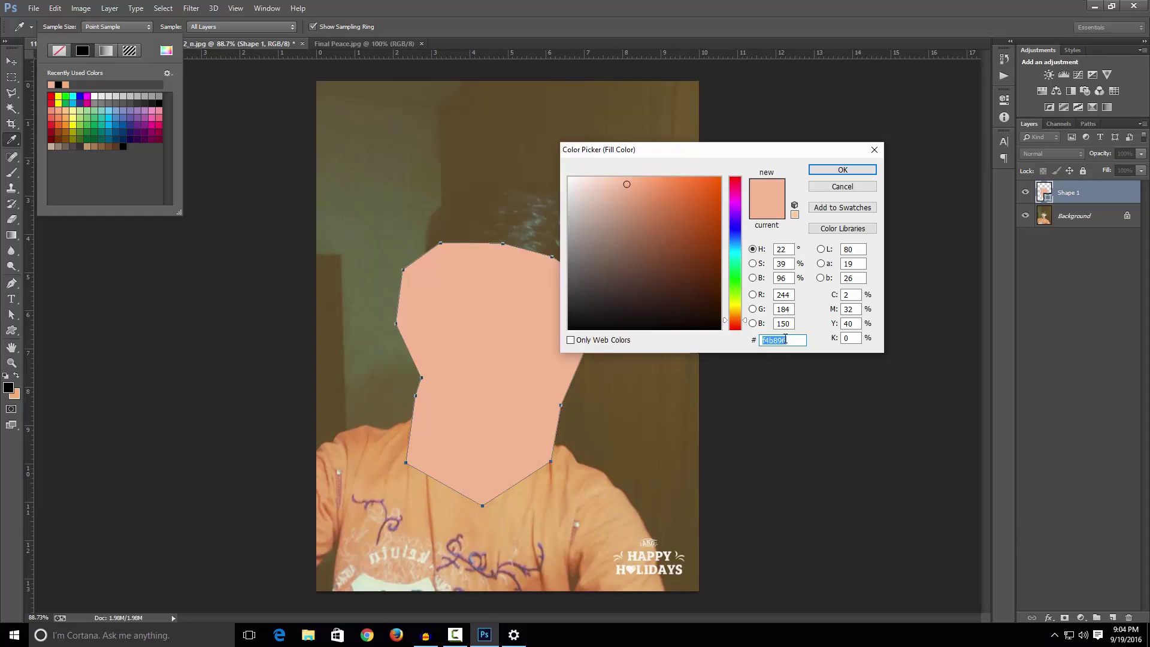
pyautogui.click(786, 338)
pyautogui.click(830, 168)
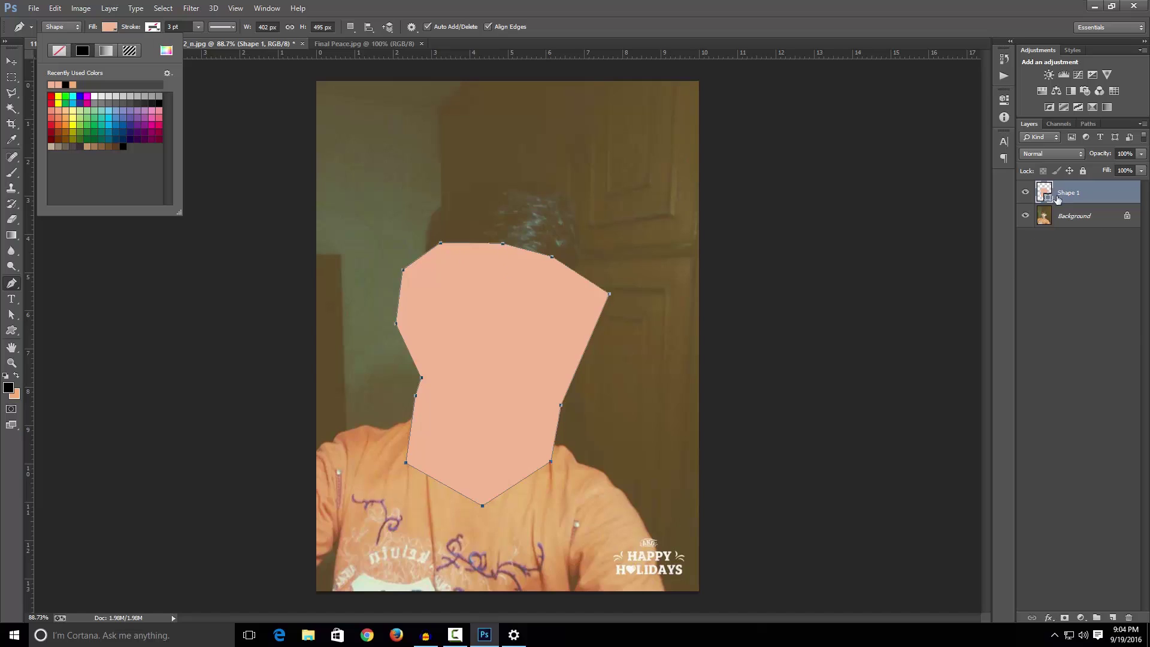
# Step: Convert the Background into a regular layer, move the skin-coloured shape beneath it and select the photo layer
pyautogui.doubleClick(1071, 215)
pyautogui.click(650, 214)
pyautogui.moveTo(1080, 200); pyautogui.dragTo(1081, 259)
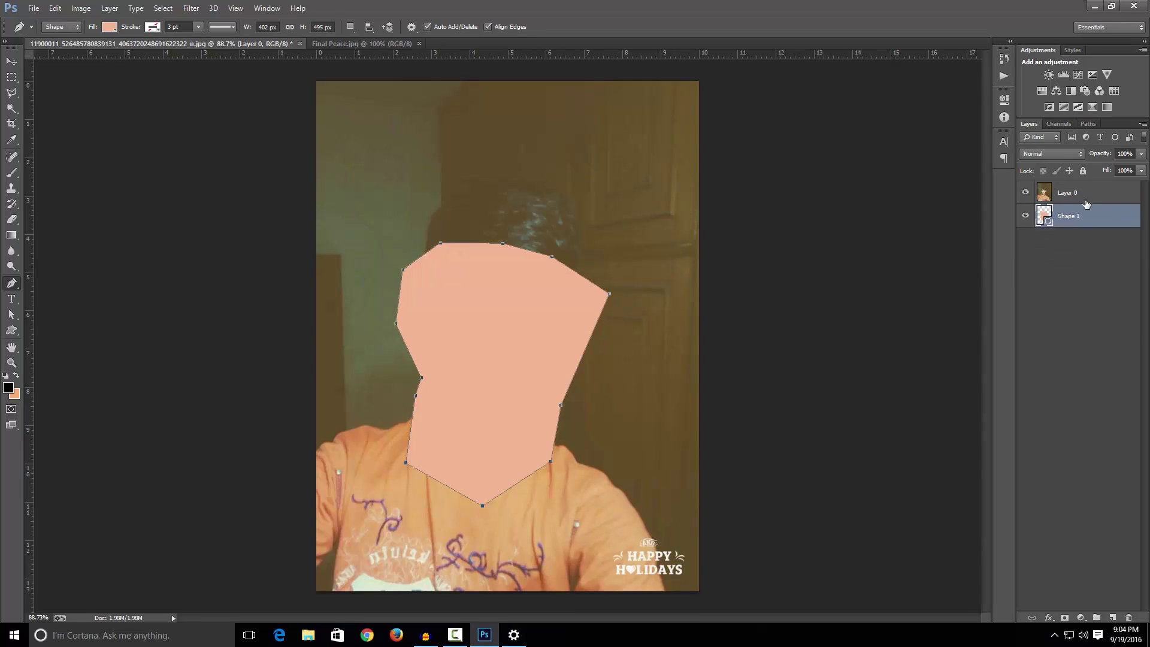
pyautogui.click(1077, 195)
pyautogui.click(1078, 218)
pyautogui.click(1075, 193)
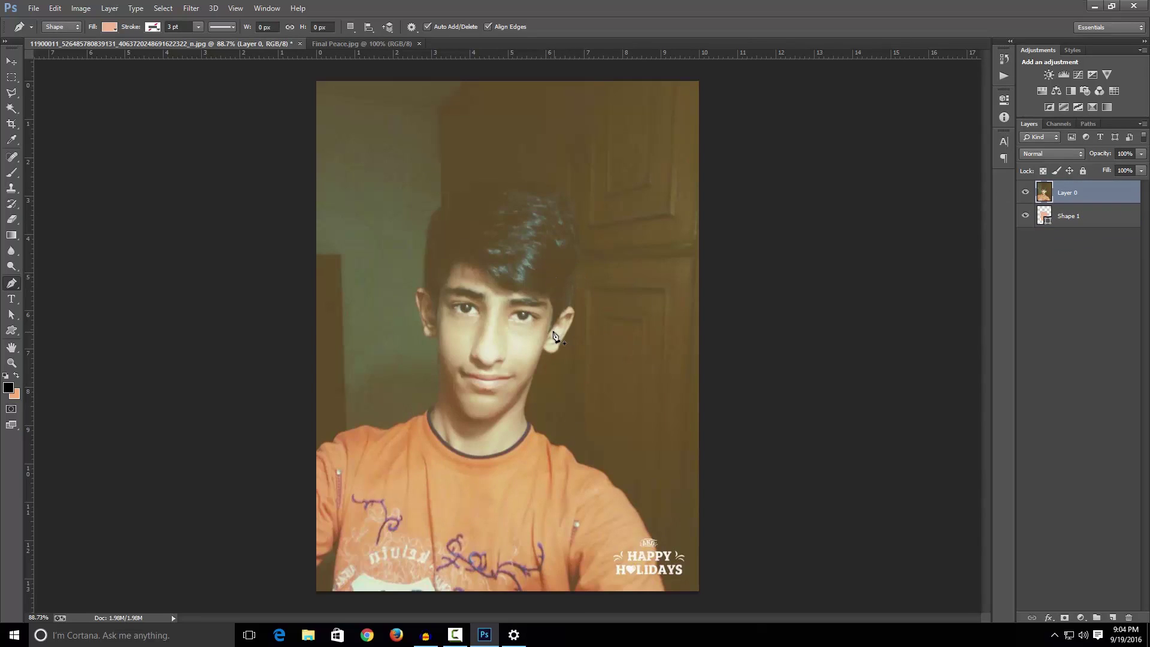
# Step: Trace the hair as a closed Pen shape, following the hairline, both sideburns and the top of the head
pyautogui.keyDown('alt'); pyautogui.scroll(3, 554, 334); pyautogui.keyUp('alt')
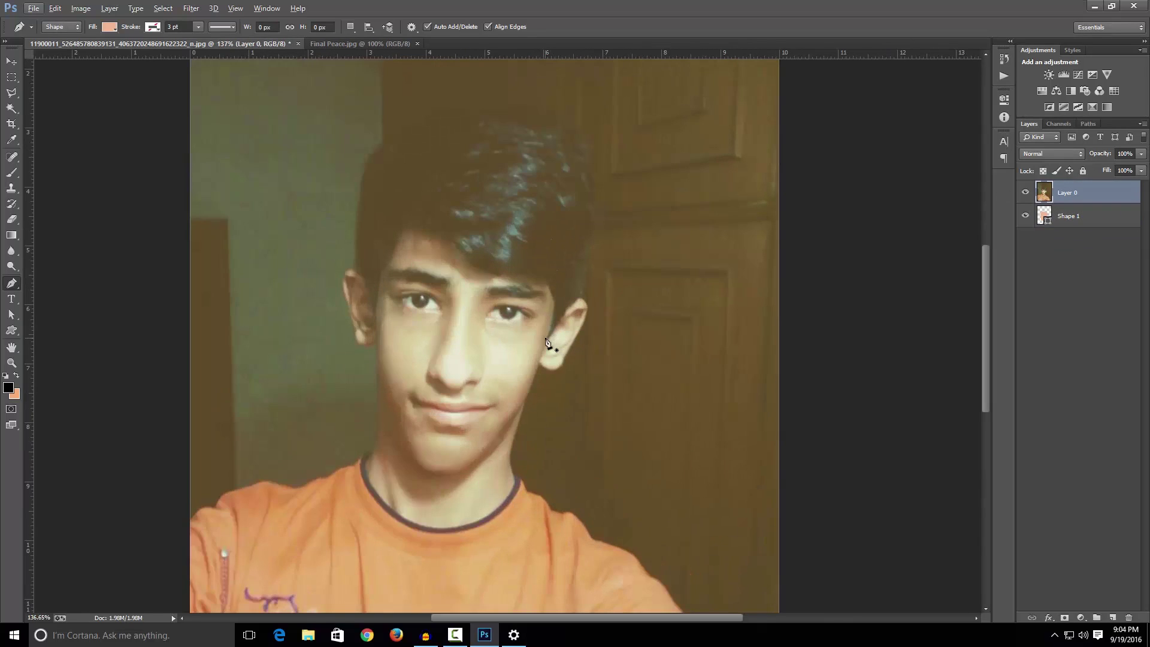
pyautogui.click(547, 340)
pyautogui.moveTo(548, 282); pyautogui.dragTo(540, 252)
pyautogui.keyDown('alt'); pyautogui.click(548, 282); pyautogui.keyUp('alt')
pyautogui.moveTo(448, 237); pyautogui.dragTo(424, 204)
pyautogui.moveTo(395, 252); pyautogui.dragTo(379, 316)
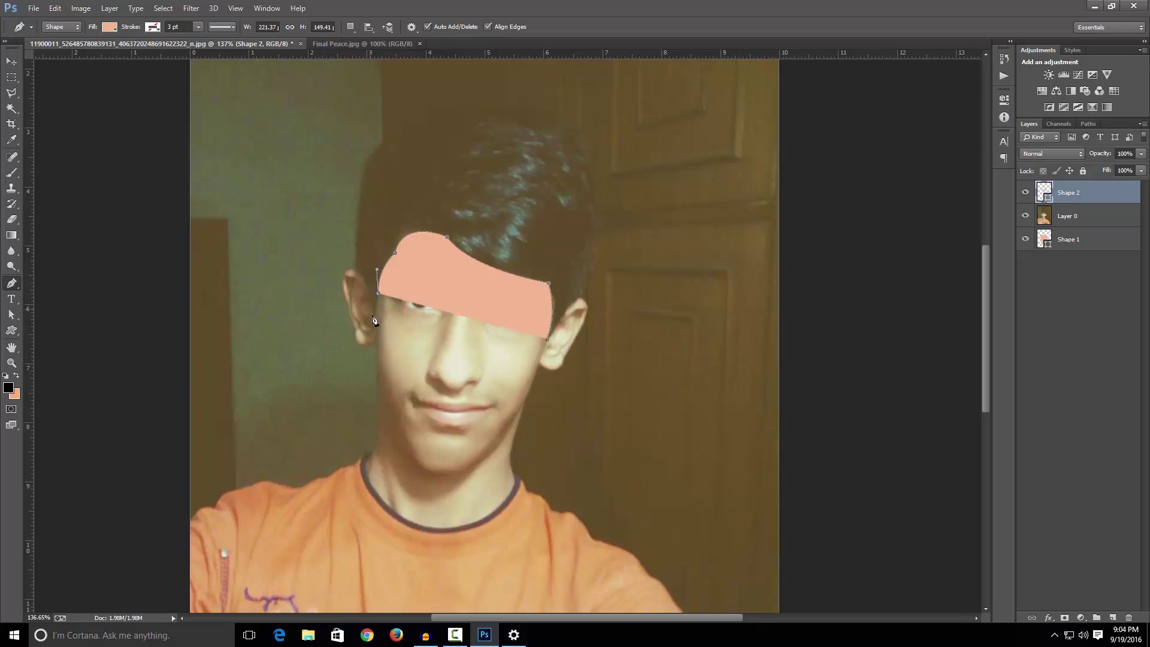
pyautogui.moveTo(354, 272)
pyautogui.mouseDown()
pyautogui.moveTo(367, 282)
pyautogui.moveTo(358, 275)
pyautogui.mouseUp()
pyautogui.moveTo(417, 124); pyautogui.dragTo(486, 110)
pyautogui.moveTo(593, 185); pyautogui.dragTo(617, 275)
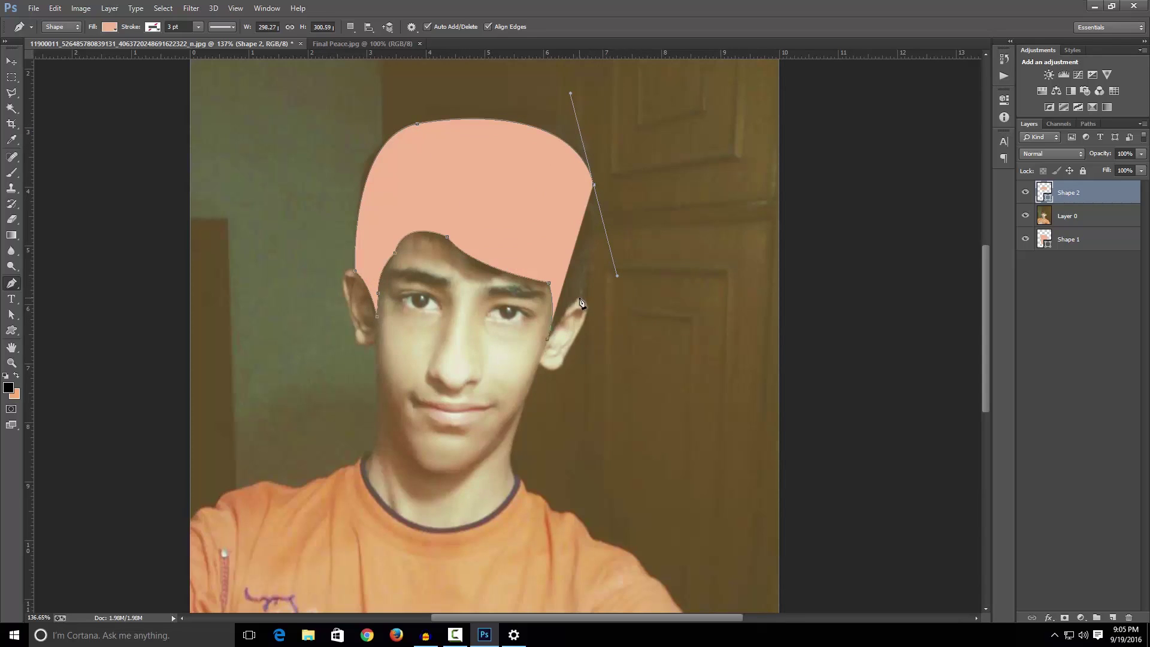
pyautogui.moveTo(585, 301); pyautogui.dragTo(586, 301)
pyautogui.click(547, 340)
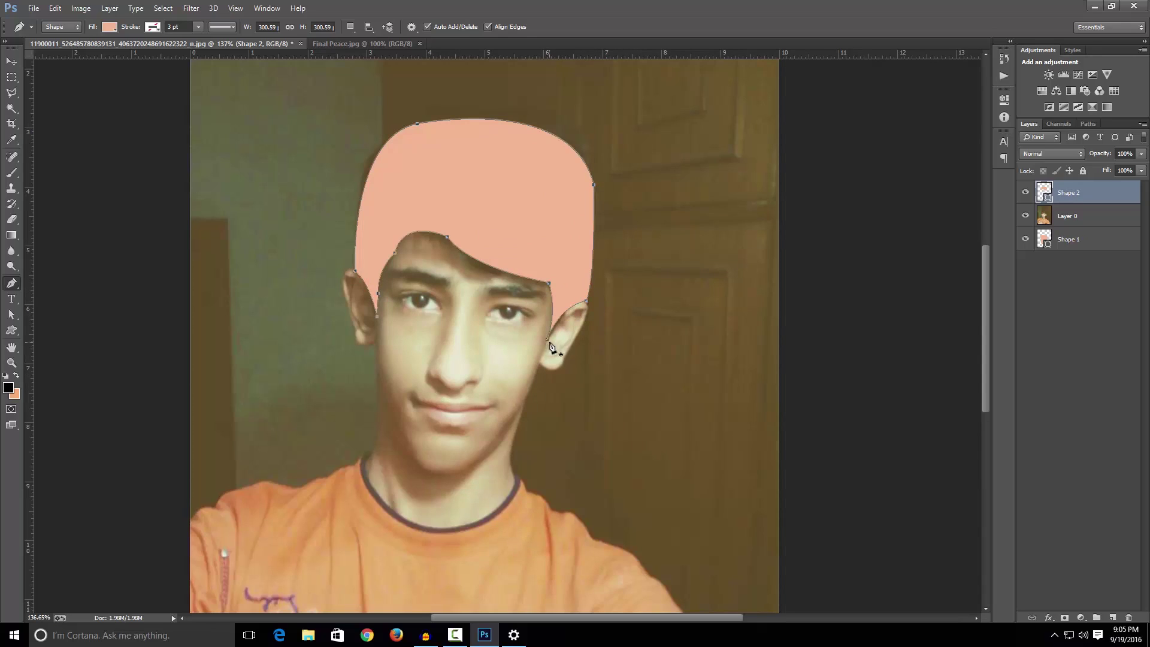
# Step: Fill the hair shape with black and move its layer to the bottom of the stack
pyautogui.click(113, 27)
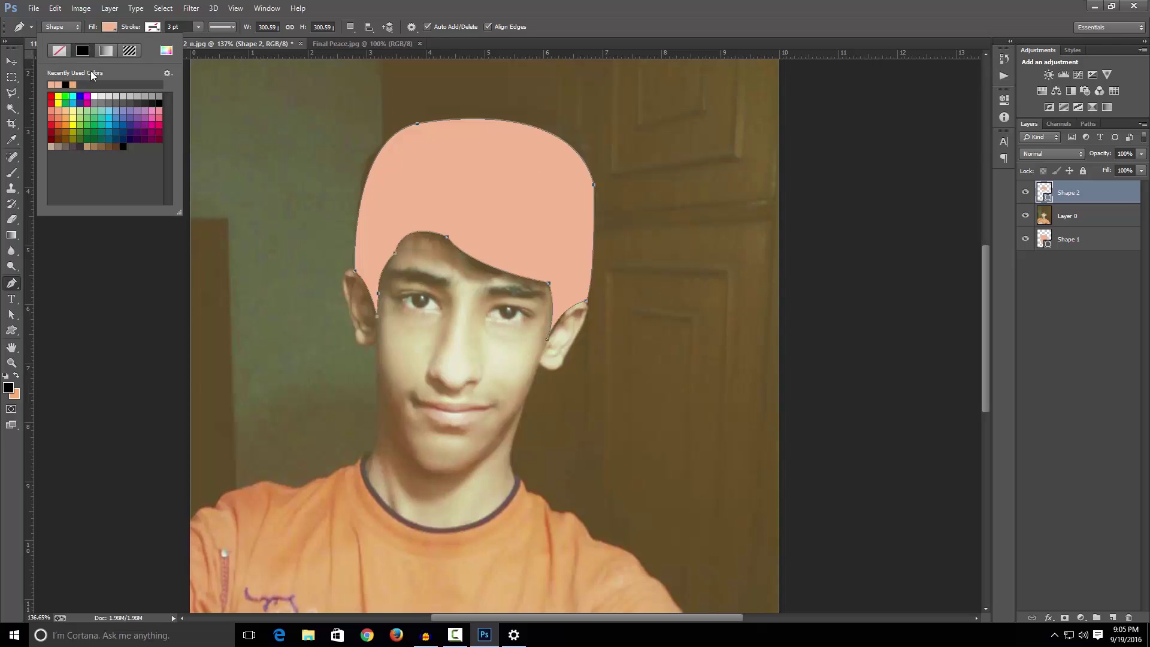
pyautogui.click(66, 84)
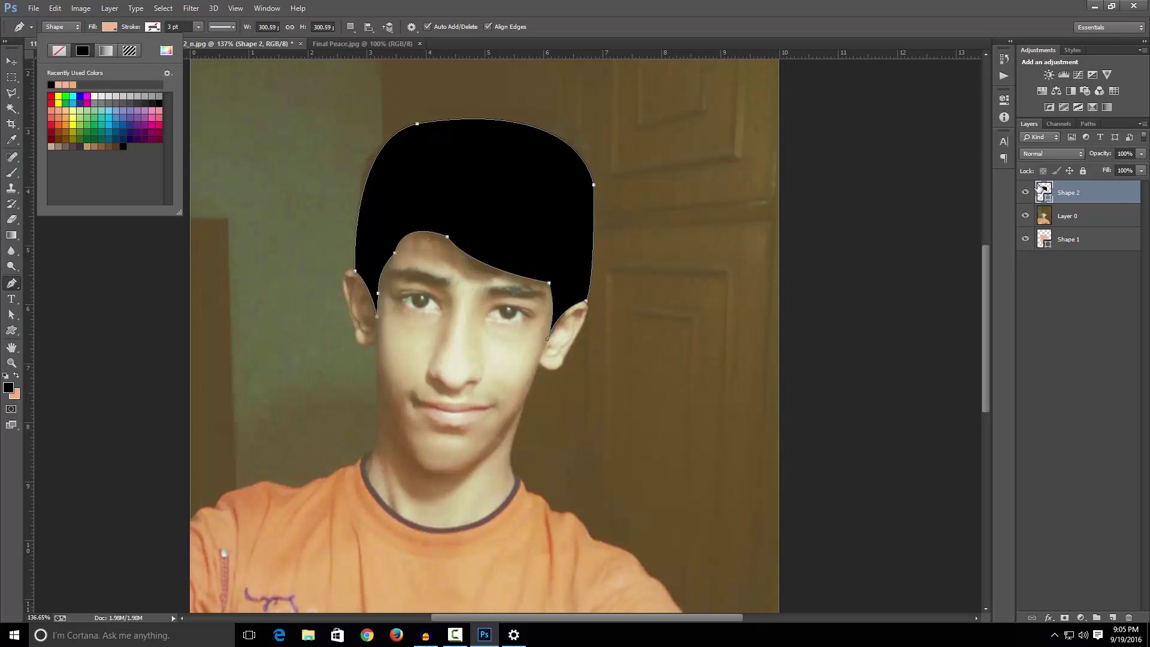
pyautogui.click(1086, 284)
pyautogui.moveTo(1080, 193); pyautogui.dragTo(1080, 239)
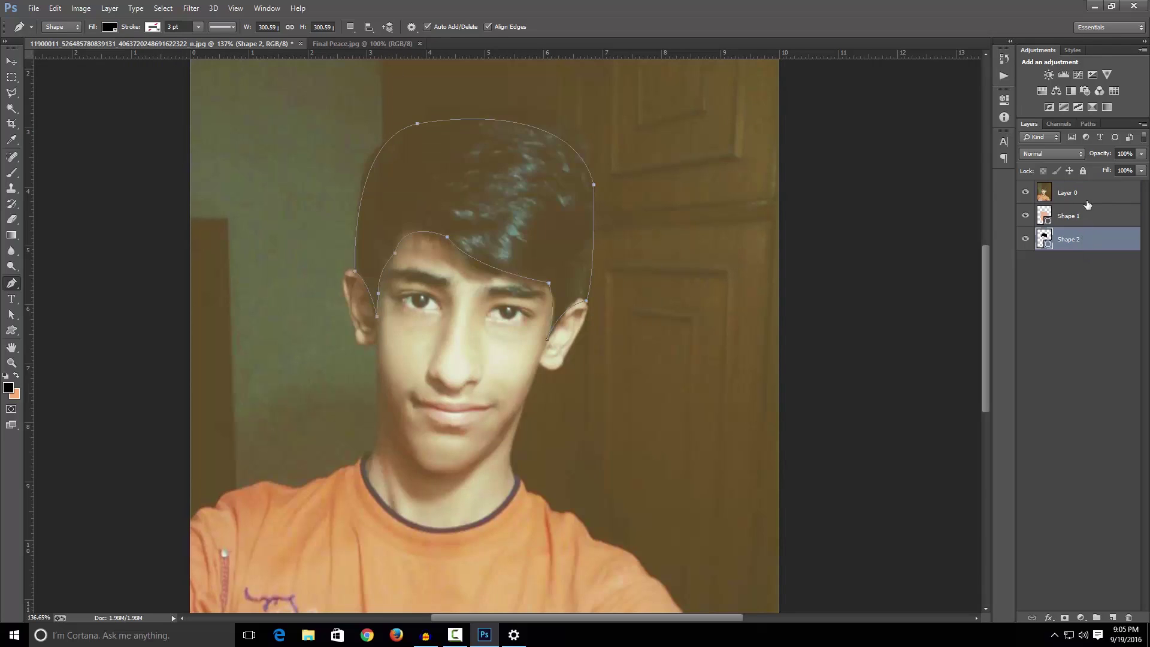
pyautogui.click(1086, 197)
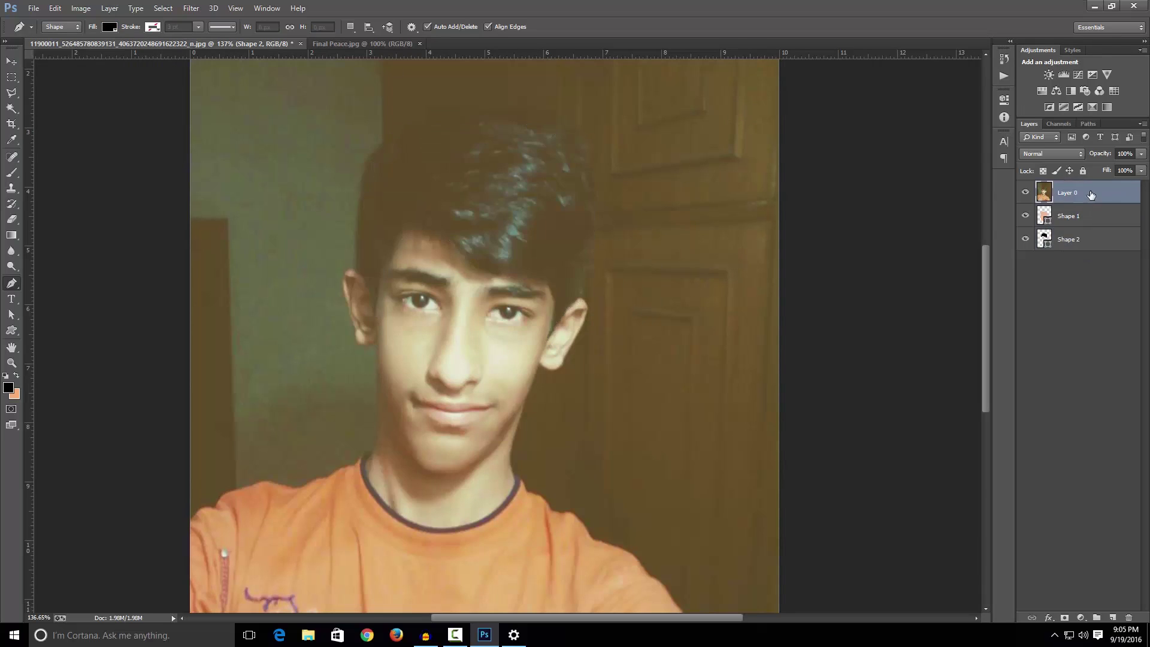
# Step: Trace the iris of the eye on the photo's left as a black Pen shape and place its layer above the photo
pyautogui.scroll(5, 423, 308)
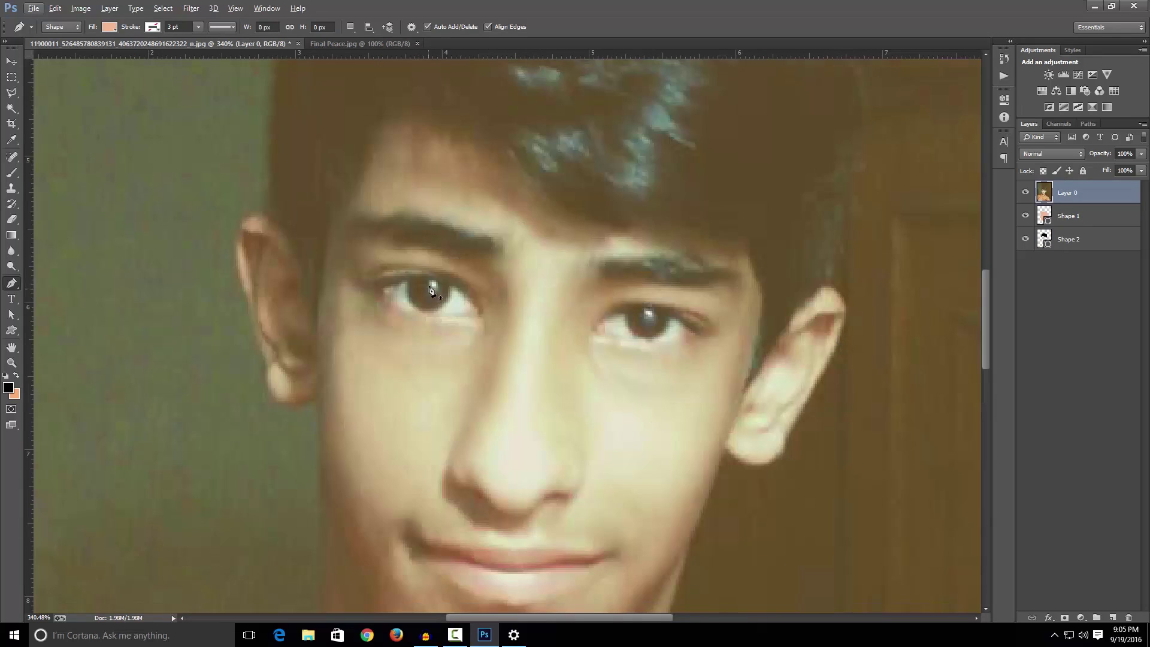
pyautogui.click(1069, 239)
pyautogui.click(409, 278)
pyautogui.moveTo(438, 308); pyautogui.dragTo(385, 288)
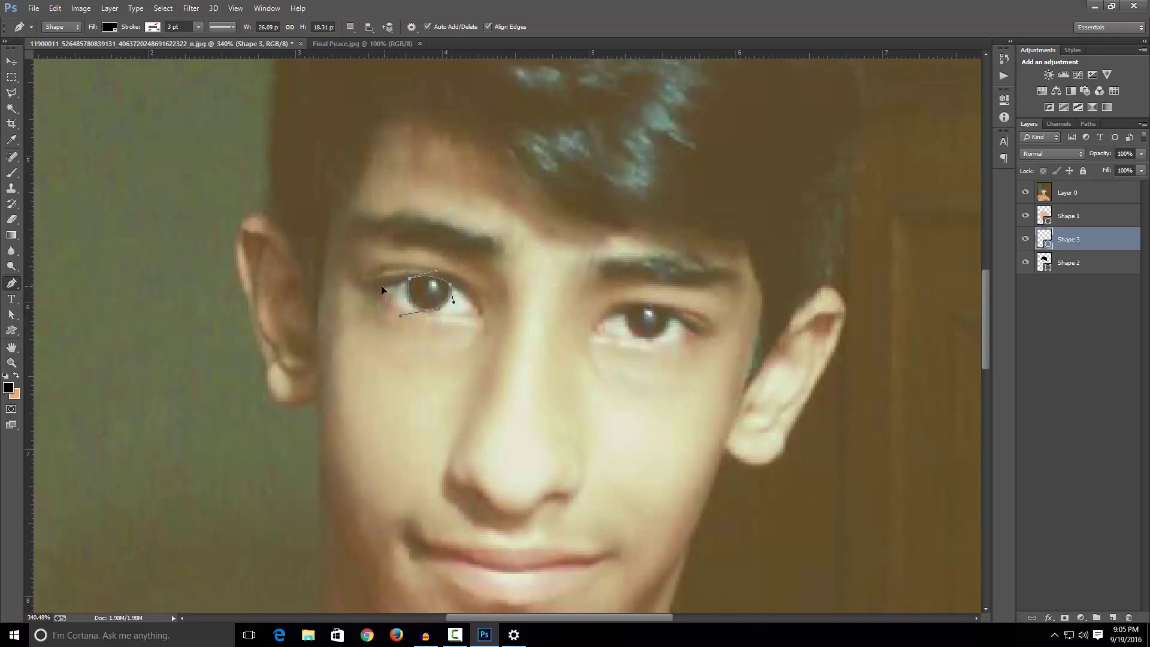
pyautogui.click(110, 26)
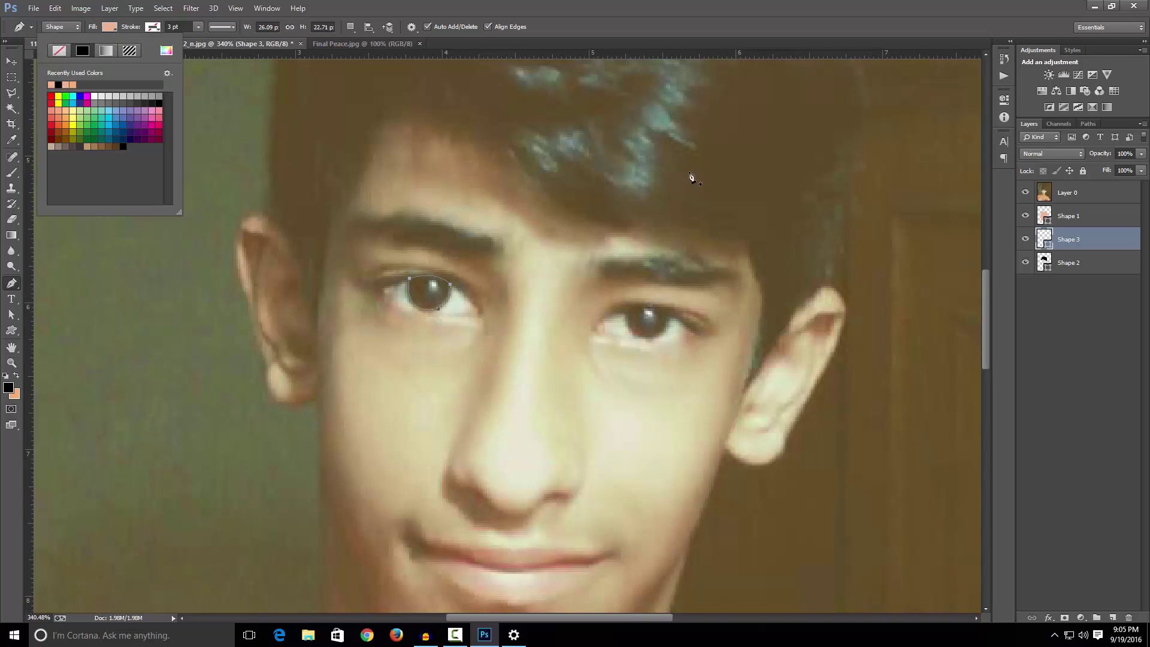
pyautogui.click(1089, 185)
pyautogui.moveTo(1089, 185); pyautogui.dragTo(1088, 187)
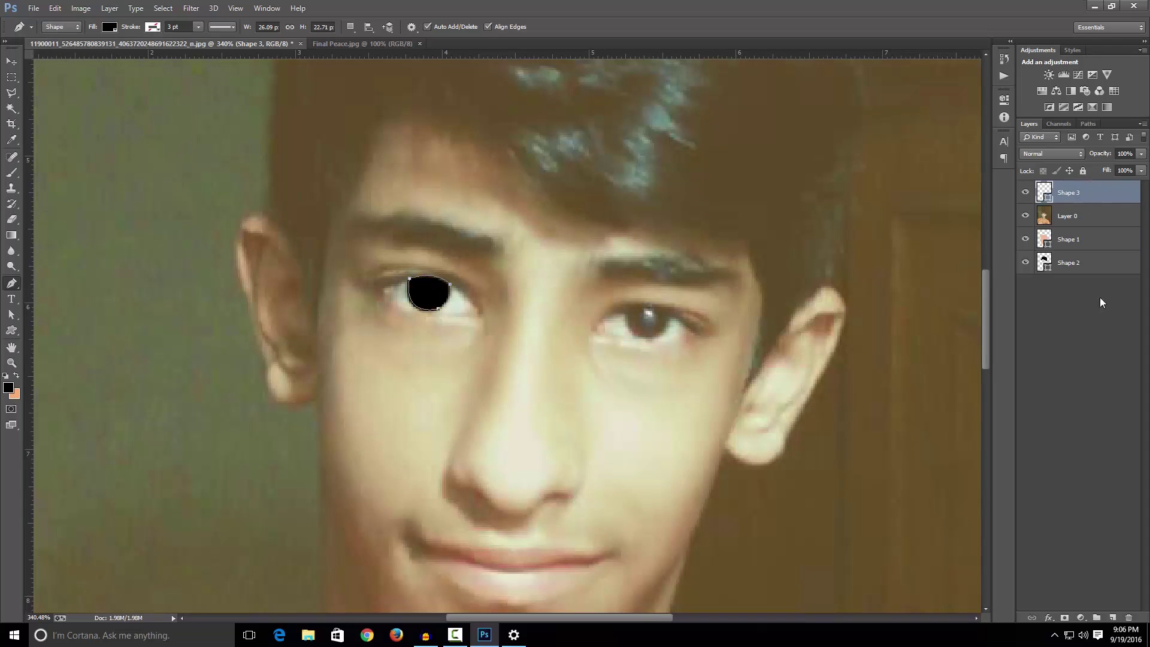
# Step: Copy the black iris onto the other eye, scaling it to about 93% and rotating it about -5° to fit
pyautogui.click(11, 60)
pyautogui.moveTo(644, 326); pyautogui.dragTo(668, 301)
pyautogui.hotkey('ctrl', 't')
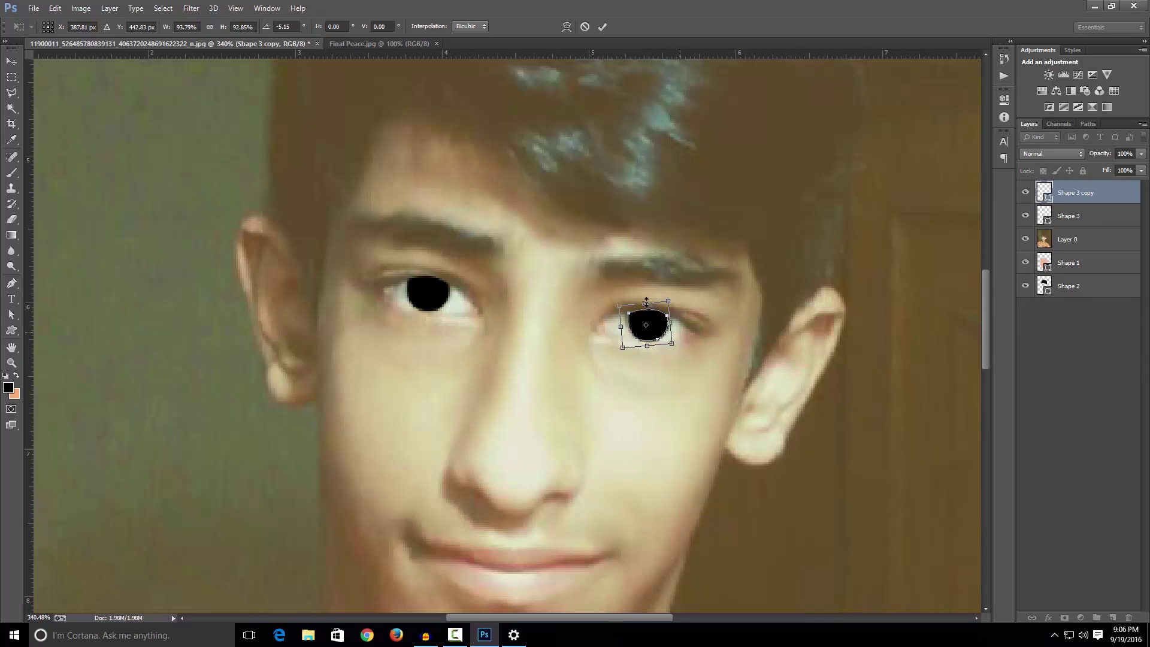
pyautogui.click(605, 26)
pyautogui.click(1068, 319)
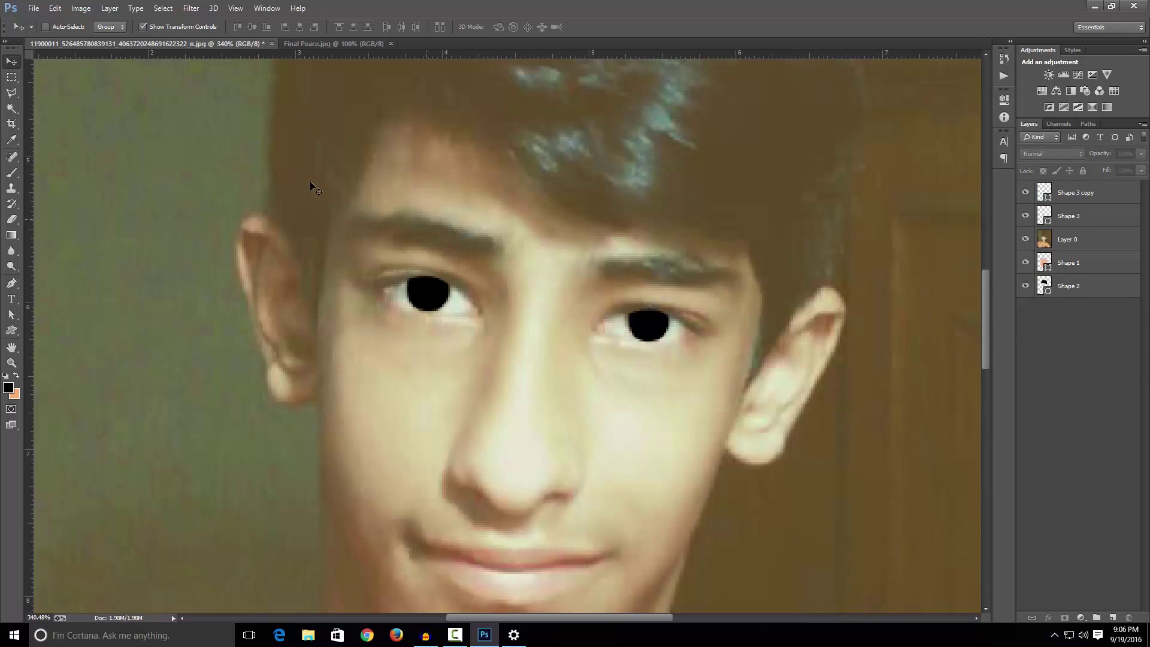
# Step: Trace the eyebrow on the photo's right as a closed, tapered Pen shape
pyautogui.click(11, 282)
pyautogui.click(605, 261)
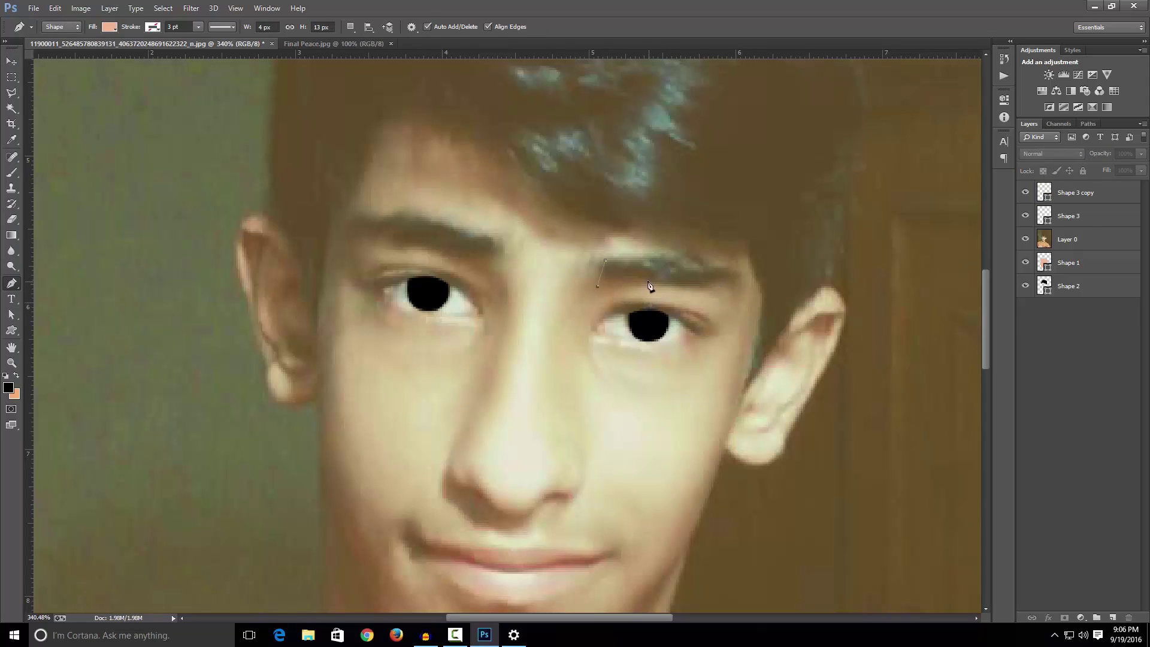
pyautogui.click(607, 280)
pyautogui.moveTo(660, 287); pyautogui.dragTo(685, 300)
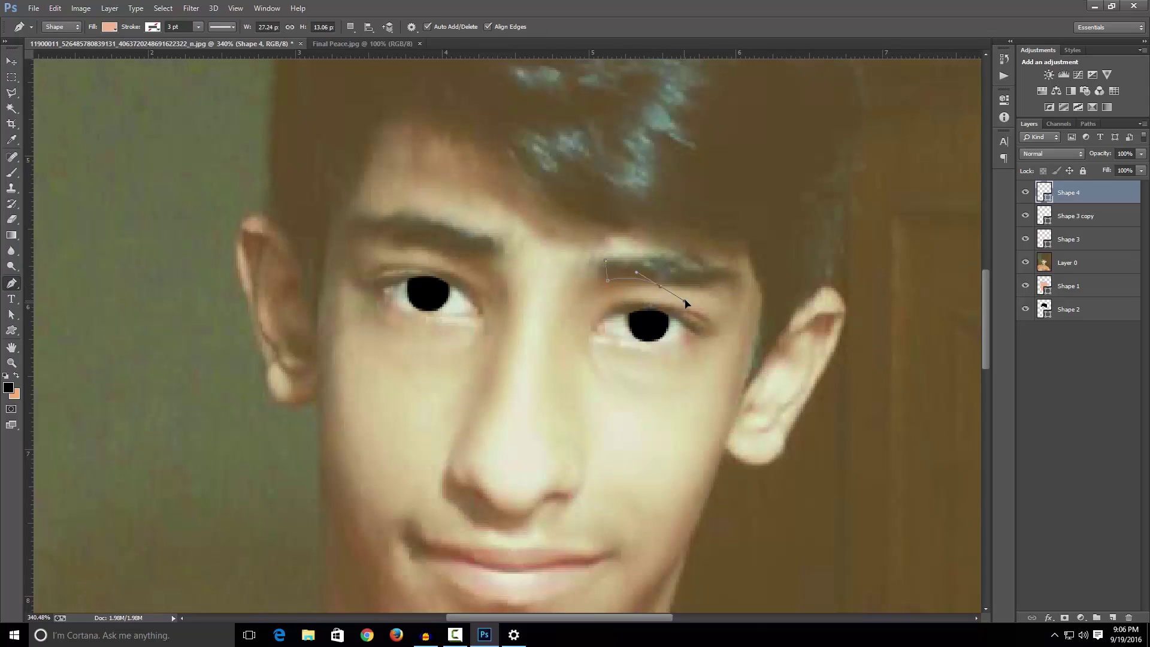
pyautogui.click(730, 274)
pyautogui.hotkey('ctrl', 'z')
pyautogui.moveTo(729, 276); pyautogui.dragTo(753, 263)
pyautogui.click(741, 276)
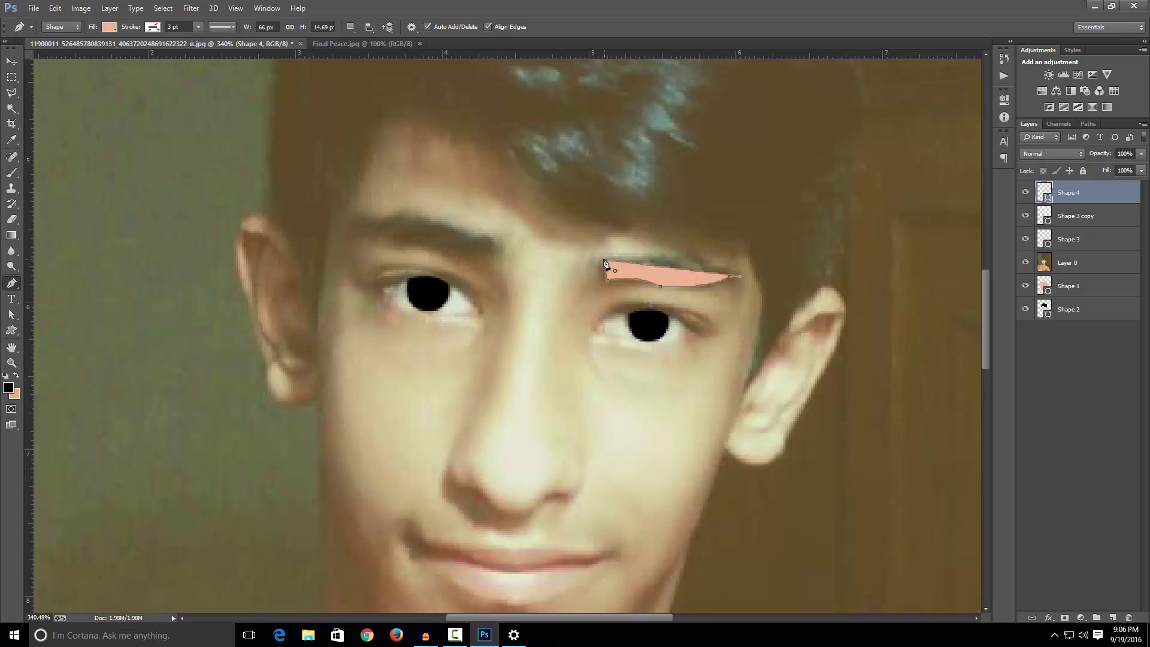
pyautogui.click(733, 271)
pyautogui.moveTo(605, 260); pyautogui.dragTo(551, 263)
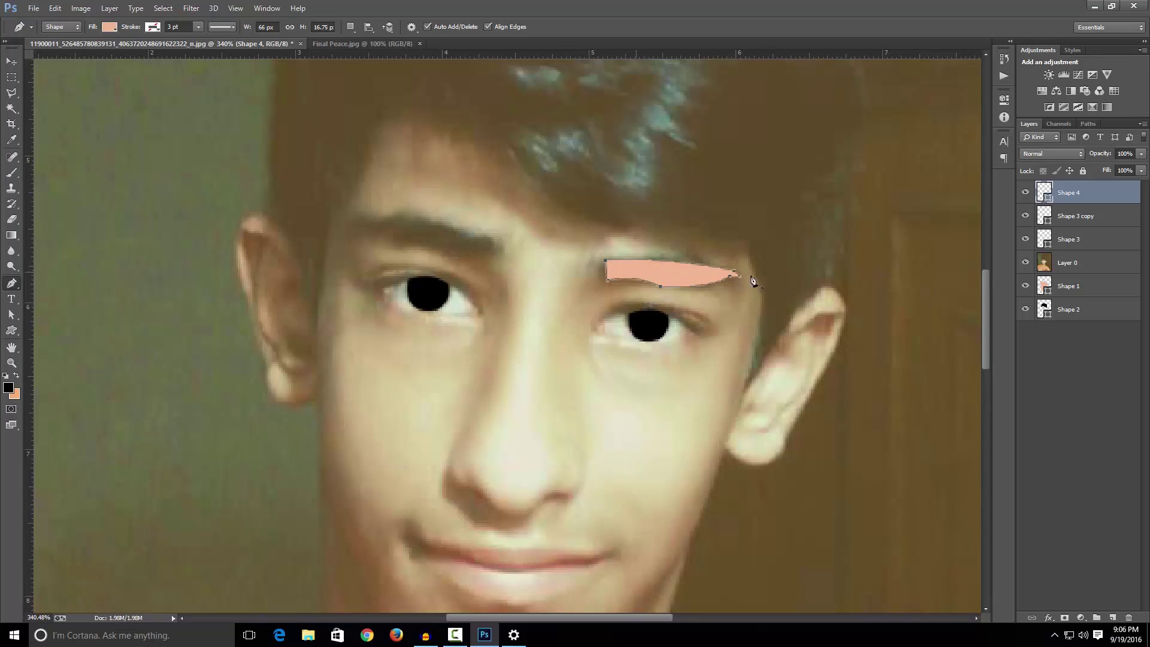
# Step: Fill the eyebrow shape with black
pyautogui.click(109, 26)
pyautogui.click(58, 77)
pyautogui.press('Return')
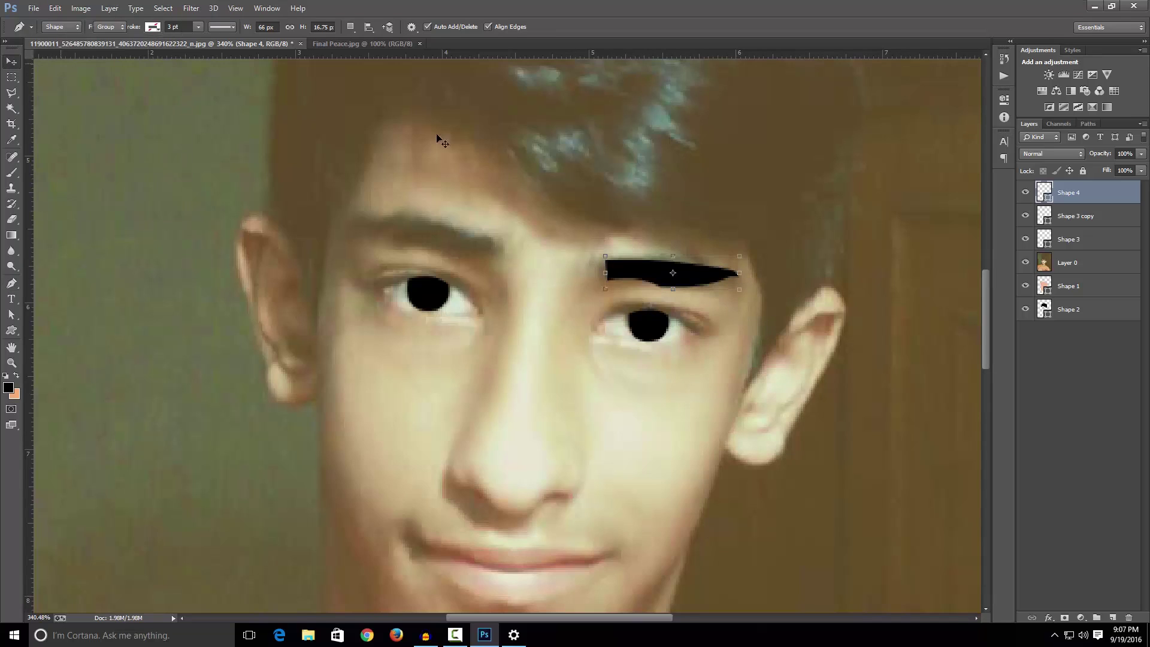
# Step: Copy the black eyebrow over the other brow, mirror it and rotate it about 12° to match the photo
pyautogui.press('v')
pyautogui.moveTo(703, 279); pyautogui.dragTo(259, 227)
pyautogui.moveTo(356, 228); pyautogui.dragTo(471, 237)
pyautogui.moveTo(507, 208); pyautogui.dragTo(491, 241)
pyautogui.moveTo(389, 218); pyautogui.dragTo(371, 214)
pyautogui.hotkey('ctrl', 'z')
pyautogui.moveTo(458, 236)
pyautogui.mouseDown()
pyautogui.moveTo(453, 251)
pyautogui.moveTo(449, 240)
pyautogui.mouseUp()
pyautogui.moveTo(372, 185); pyautogui.dragTo(365, 186)
pyautogui.moveTo(445, 238)
pyautogui.mouseDown()
pyautogui.moveTo(429, 239)
pyautogui.moveTo(444, 236)
pyautogui.mouseUp()
pyautogui.moveTo(366, 223); pyautogui.dragTo(358, 219)
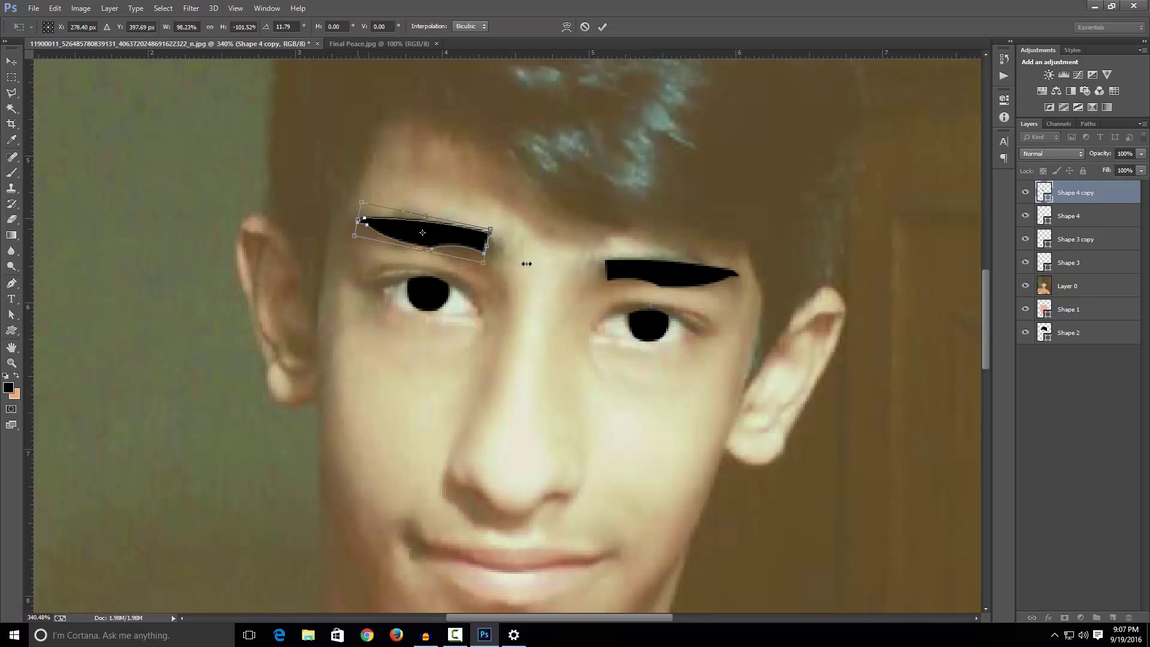
pyautogui.moveTo(489, 247); pyautogui.dragTo(493, 247)
pyautogui.click(602, 27)
# Step: Start a new skin-coloured Pen shape at the shirt collar and trace the neck, jaw edge and ear on the photo's right
pyautogui.scroll(-5, 748, 431)
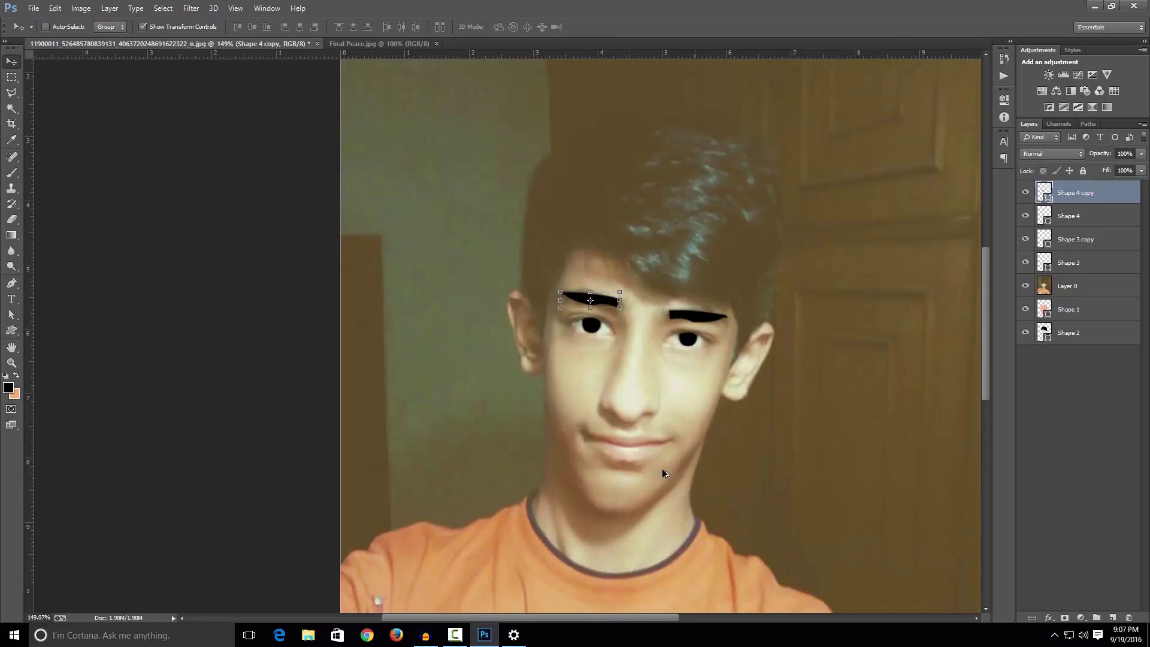
pyautogui.scroll(-3, 638, 615)
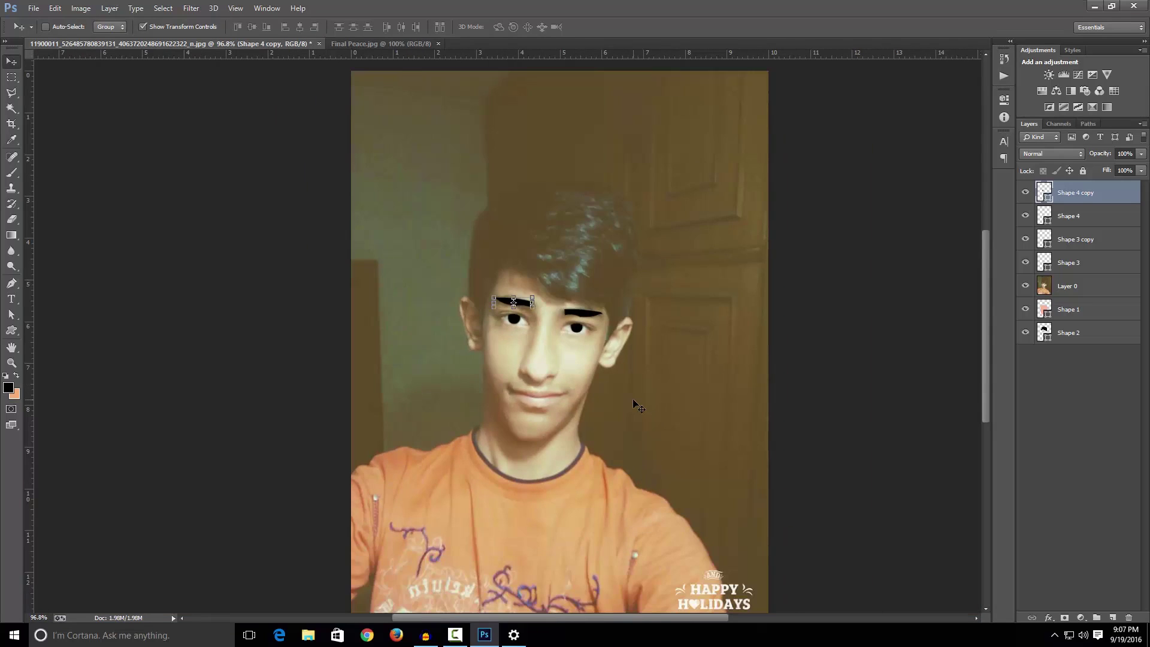
pyautogui.scroll(5, 533, 467)
pyautogui.press('p')
pyautogui.click(522, 458)
pyautogui.moveTo(533, 333); pyautogui.dragTo(625, 194)
pyautogui.keyDown('alt'); pyautogui.click(611, 231); pyautogui.keyUp('alt')
pyautogui.scroll(1, 690, 351)
pyautogui.moveTo(655, 149); pyautogui.dragTo(654, 129)
pyautogui.scroll(-1, 710, 293)
pyautogui.scroll(3, 702, 273)
pyautogui.scroll(1, 704, 273)
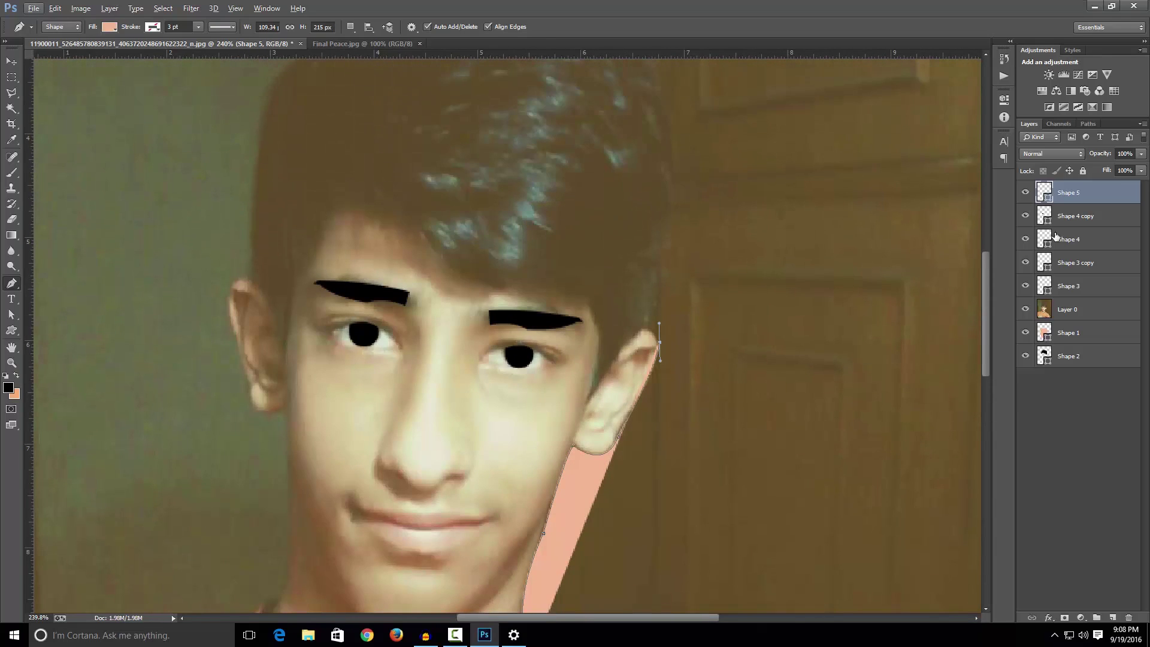
# Step: Extend the skin outline across the hair above the forehead toward the opposite side of the head
pyautogui.click(547, 177)
pyautogui.click(389, 189)
pyautogui.click(325, 203)
pyautogui.click(296, 211)
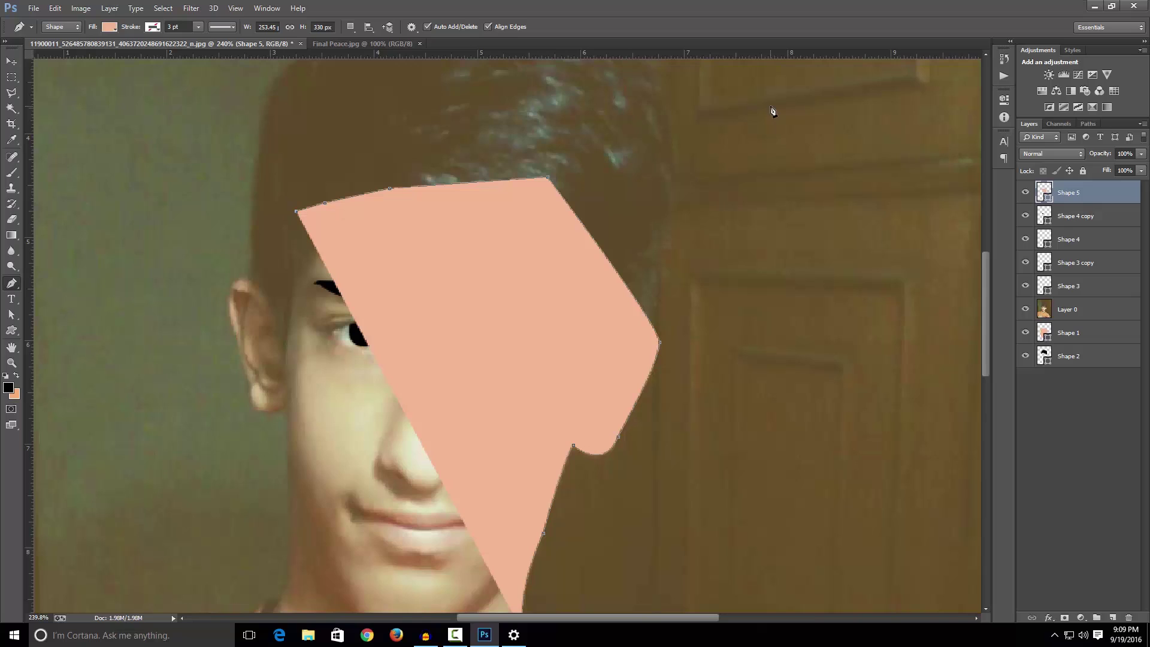
# Step: Continue the skin outline around the ear on the photo's left and down the side of the neck to the shirt collar
pyautogui.click(252, 279)
pyautogui.moveTo(236, 339); pyautogui.dragTo(301, 380)
pyautogui.keyDown('alt'); pyautogui.click(236, 340); pyautogui.keyUp('alt')
pyautogui.keyDown('alt'); pyautogui.click(251, 396); pyautogui.keyUp('alt')
pyautogui.click(285, 403)
pyautogui.hotkey('ctrl', 'z')
pyautogui.keyDown('alt'); pyautogui.click(285, 403); pyautogui.keyUp('alt')
pyautogui.scroll(-2, 314, 486)
pyautogui.moveTo(266, 536); pyautogui.dragTo(229, 585)
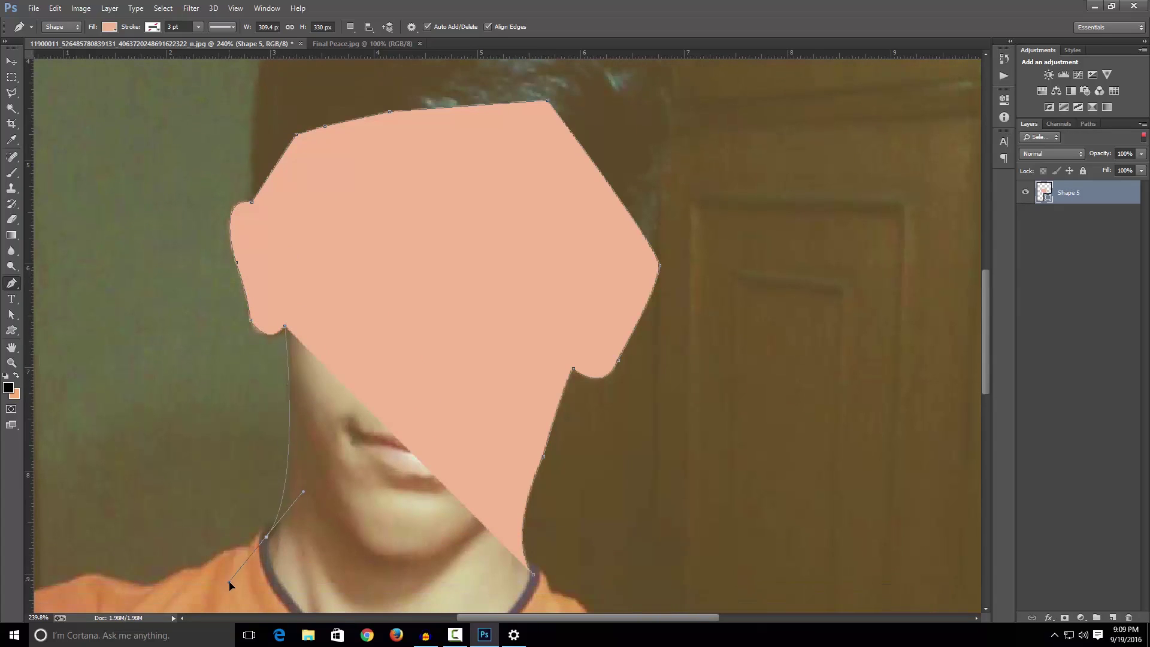
pyautogui.keyDown('alt'); pyautogui.click(266, 536); pyautogui.keyUp('alt')
# Step: Extend the outline below, around and beyond the whole canvas so the shape covers everything outside the head and neck
pyautogui.scroll(-9, 310, 446)
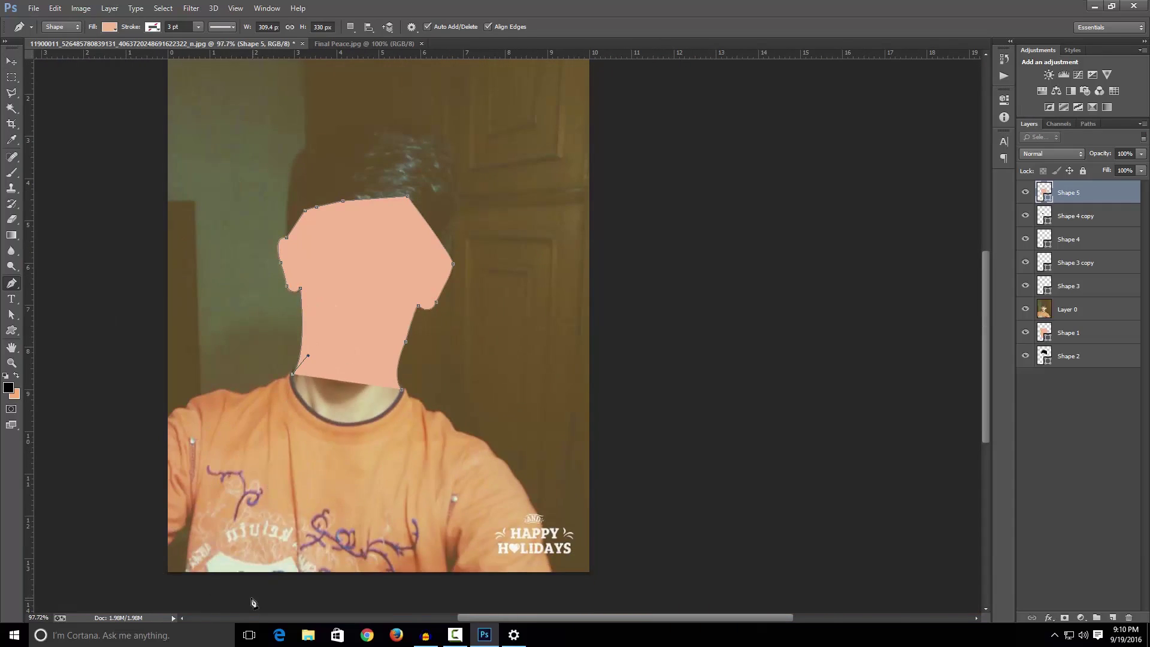
pyautogui.click(251, 598)
pyautogui.click(124, 589)
pyautogui.scroll(4, 110, 216)
pyautogui.click(114, 198)
pyautogui.click(648, 126)
pyautogui.hotkey('ctrl', 'z')
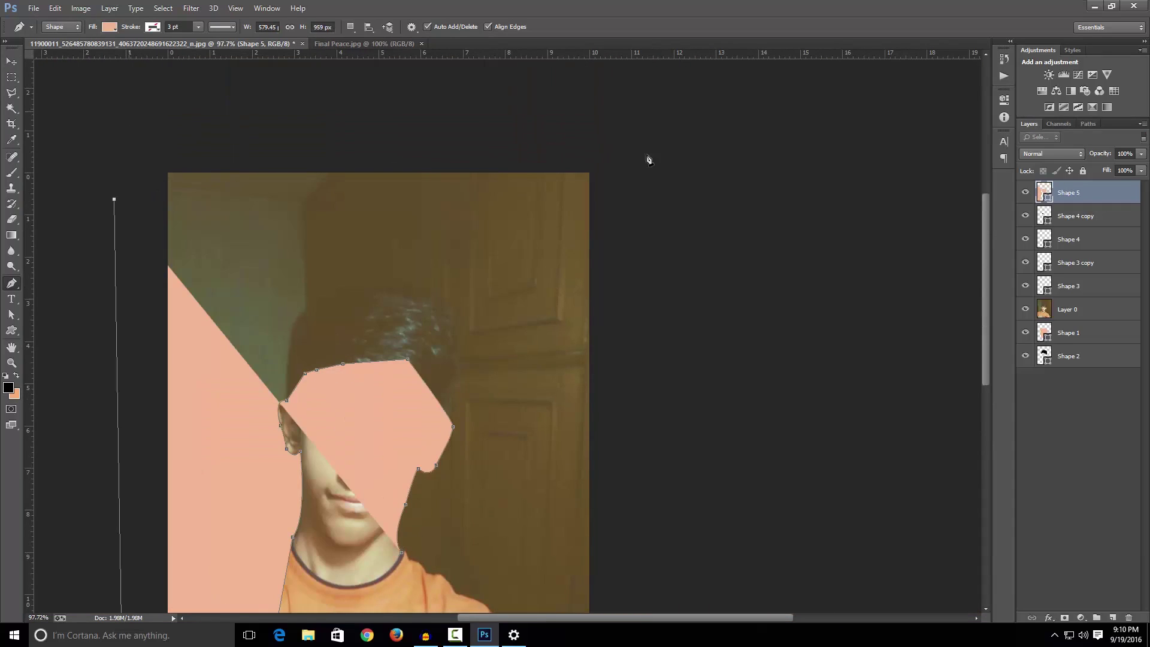
pyautogui.click(128, 112)
pyautogui.click(651, 171)
pyautogui.scroll(-4, 638, 452)
pyautogui.scroll(-1, 640, 455)
pyautogui.click(647, 564)
pyautogui.click(376, 580)
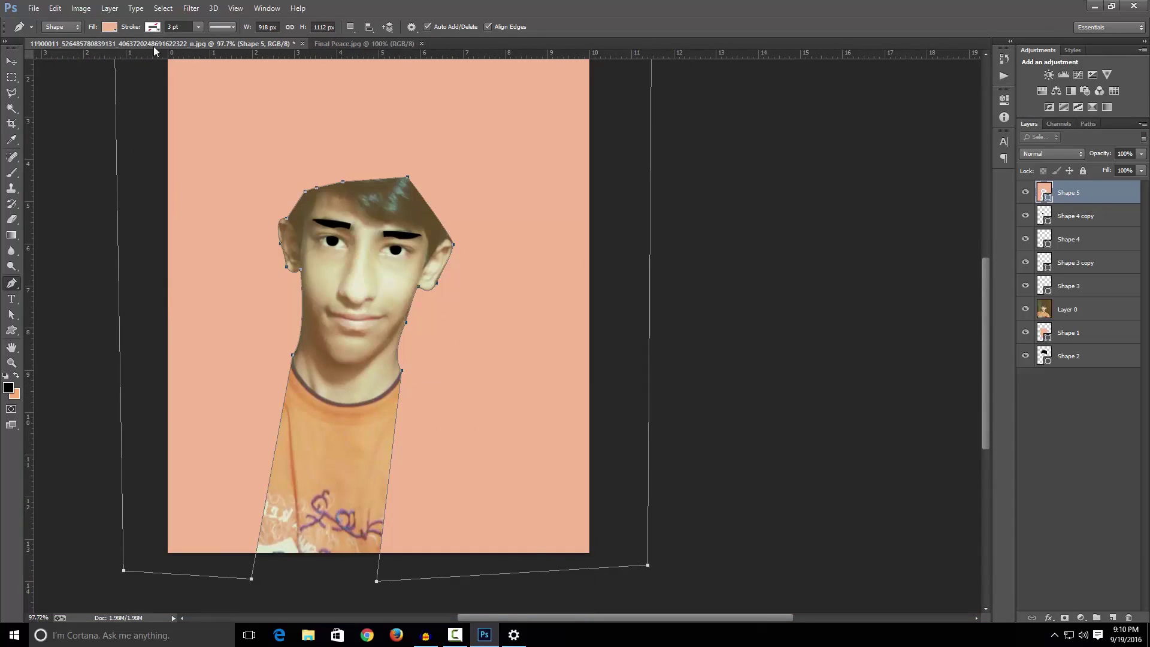
# Step: Fill the shape surrounding the head with brown
pyautogui.scroll(8, 762, 364)
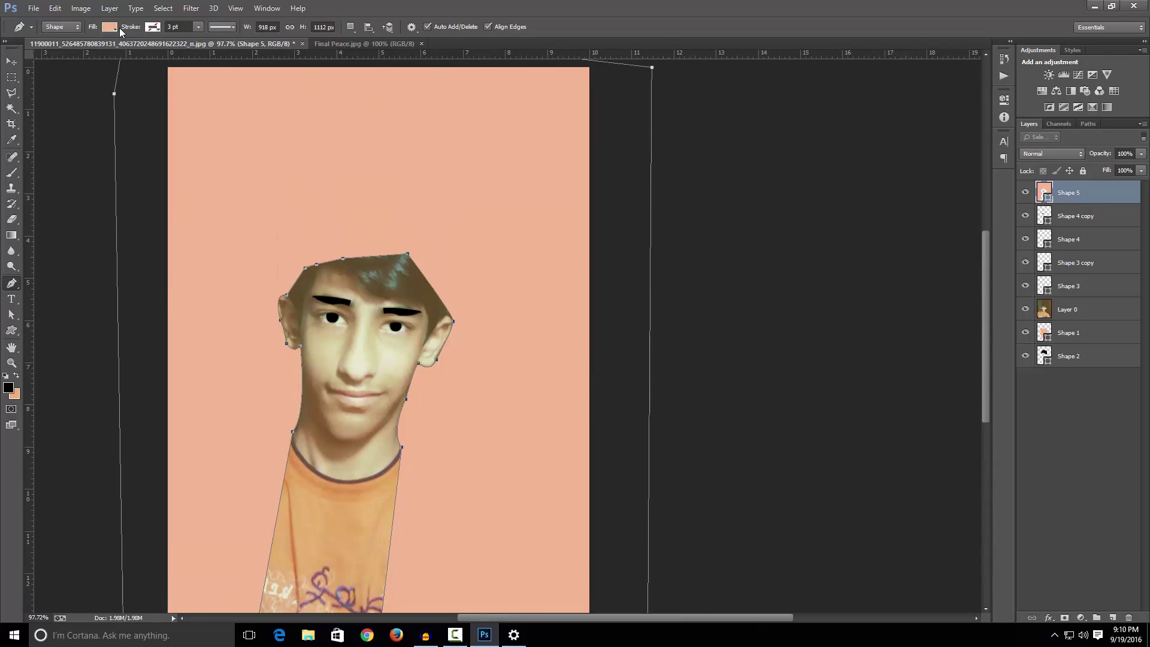
pyautogui.click(116, 26)
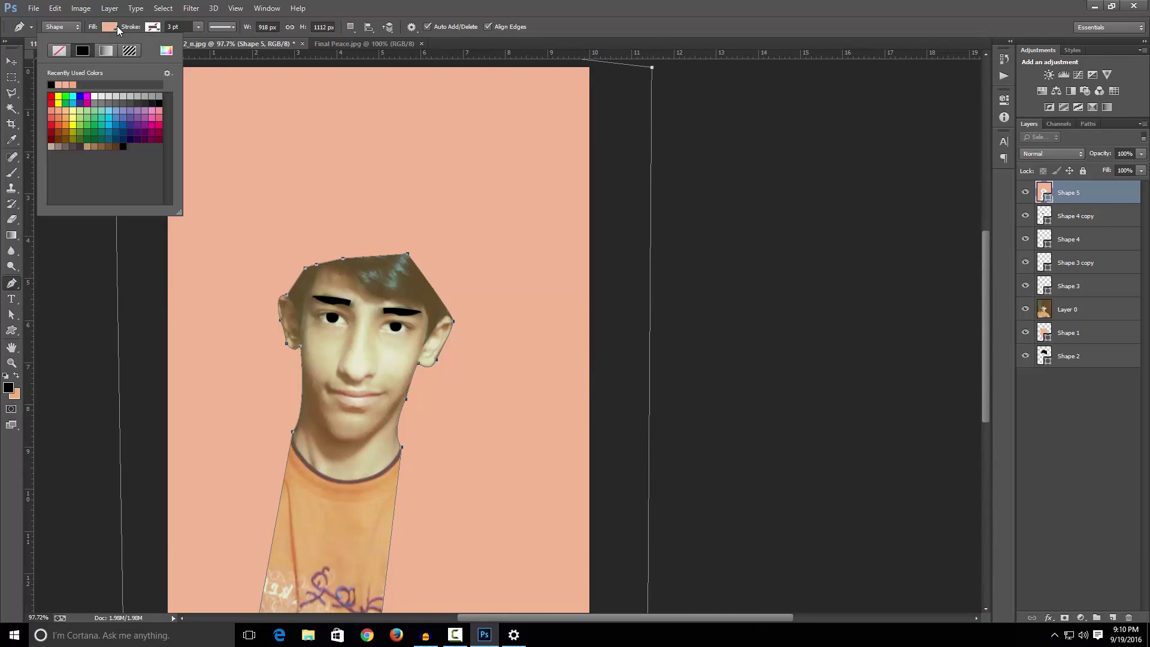
pyautogui.click(113, 141)
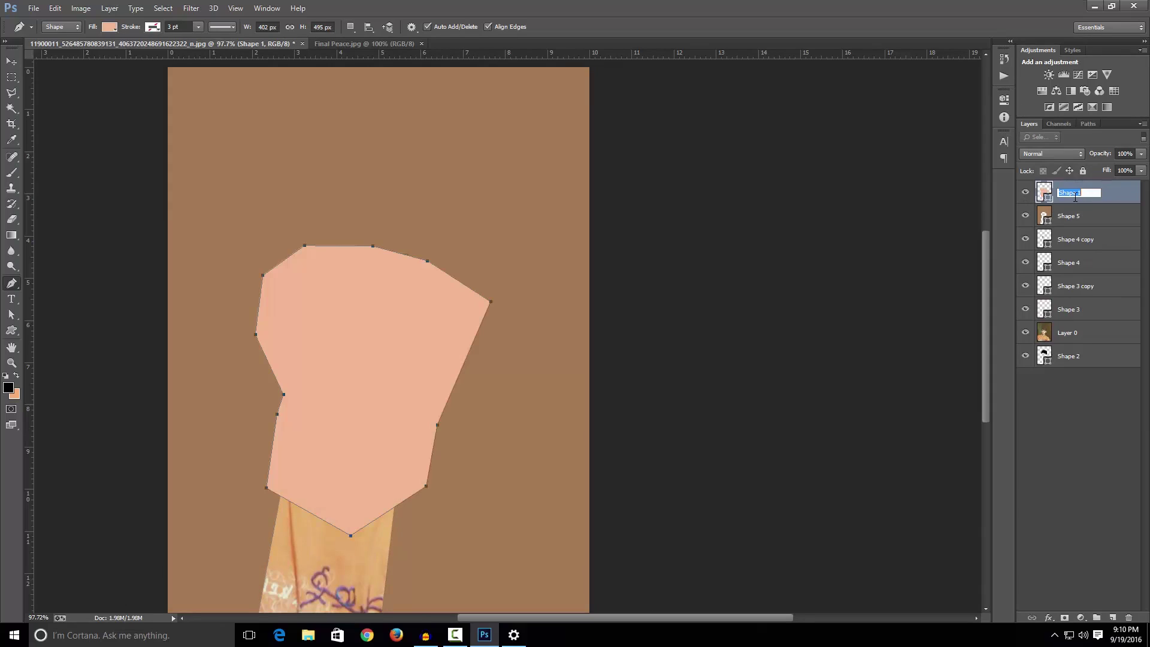
# Step: Place the skin-coloured Shape 1 directly below the brown shape and rename the brown shape's layer Background
pyautogui.click(1121, 221)
pyautogui.moveTo(1072, 193); pyautogui.dragTo(1079, 221)
pyautogui.doubleClick(1071, 193)
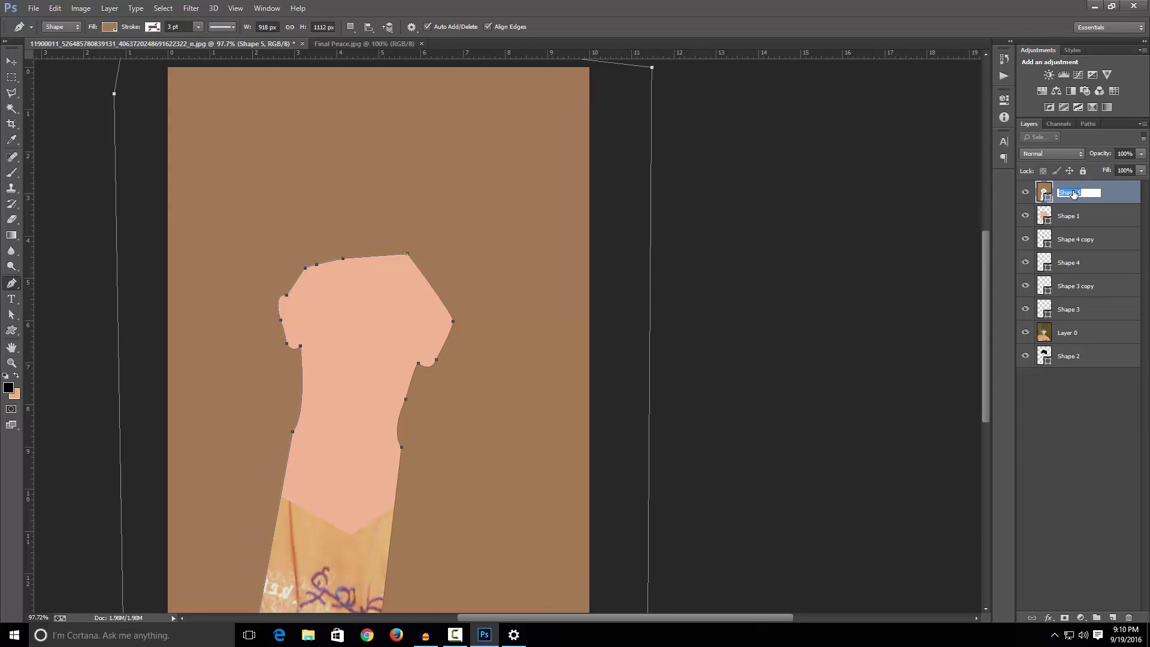
pyautogui.press('Return')
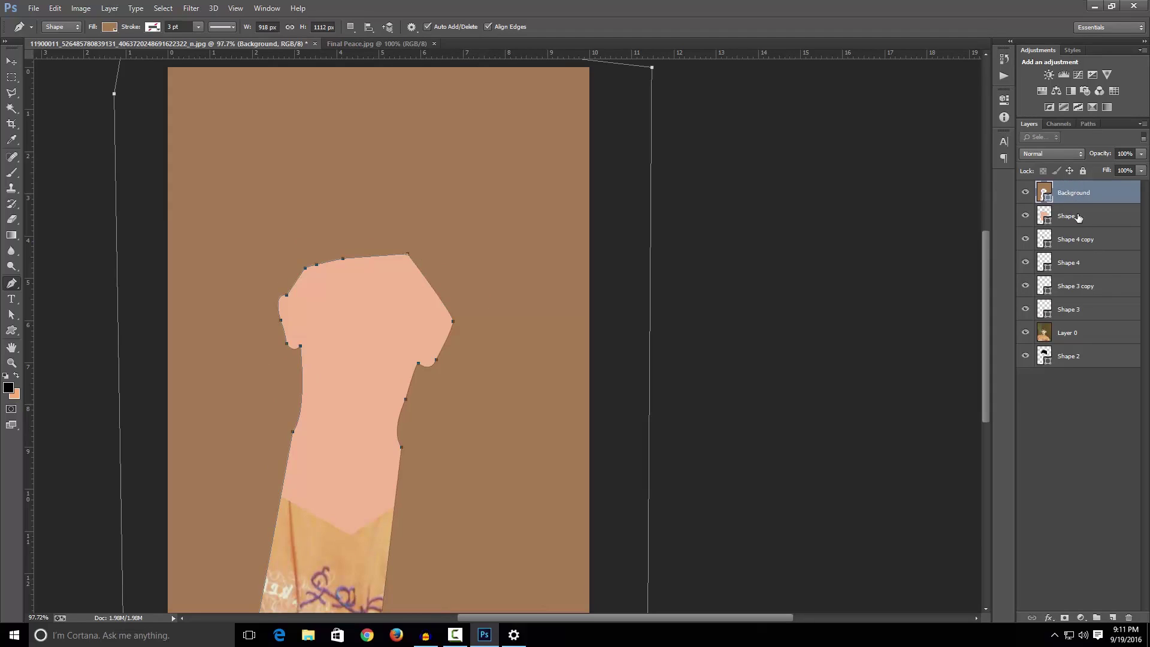
# Step: Rename the Shape 1 layer as Skin and the Shape 4 copy layer as Left Eyebrow
pyautogui.doubleClick(1072, 215)
pyautogui.write('Skin')
pyautogui.press('Return')
pyautogui.doubleClick(1076, 239)
pyautogui.write('Le')
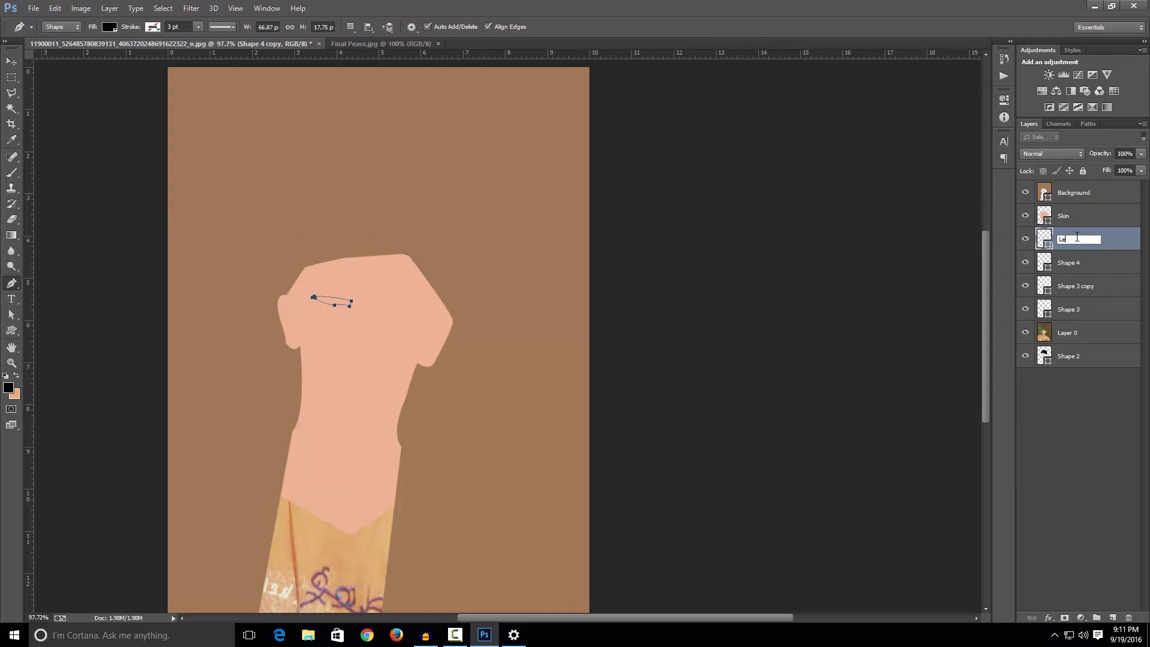
pyautogui.write('ft Eyebrow')
pyautogui.press('Return')
# Step: Rename Shape 4 as Right EyeBrow, Shape 3 copy as Right Eye and Shape 3 as Left Eye
pyautogui.doubleClick(1072, 262)
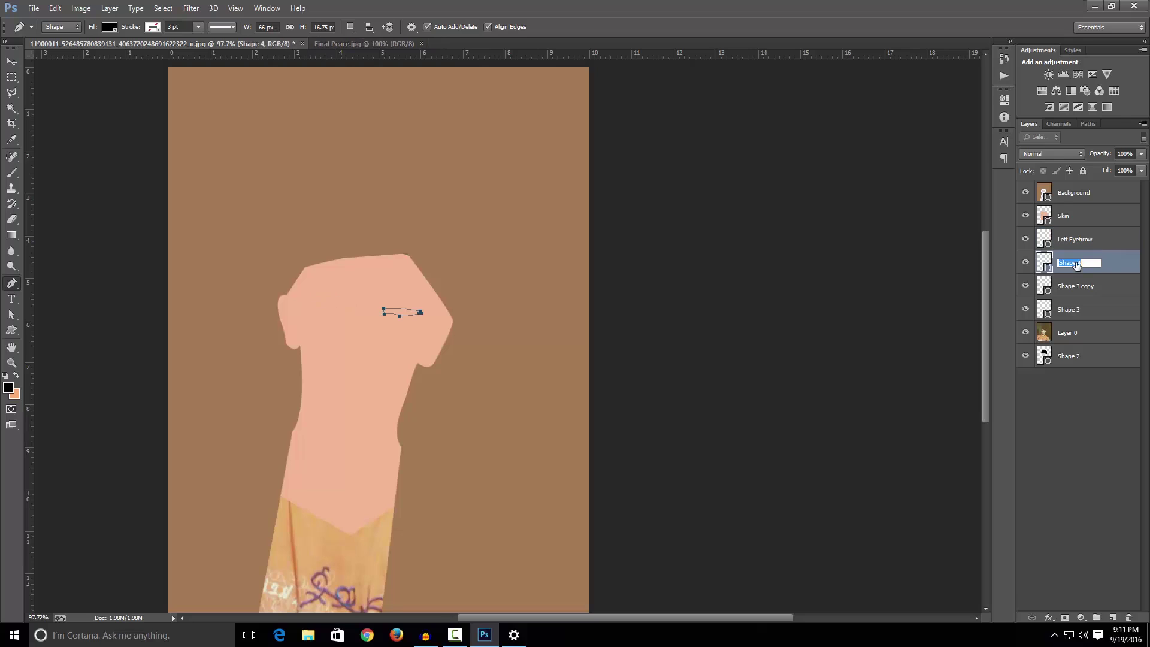
pyautogui.write('Right EyeBrow')
pyautogui.press('Return')
pyautogui.doubleClick(1078, 285)
pyautogui.write('Right Eye')
pyautogui.press('Return')
pyautogui.doubleClick(1070, 309)
pyautogui.write('Left Eye')
pyautogui.press('Return')
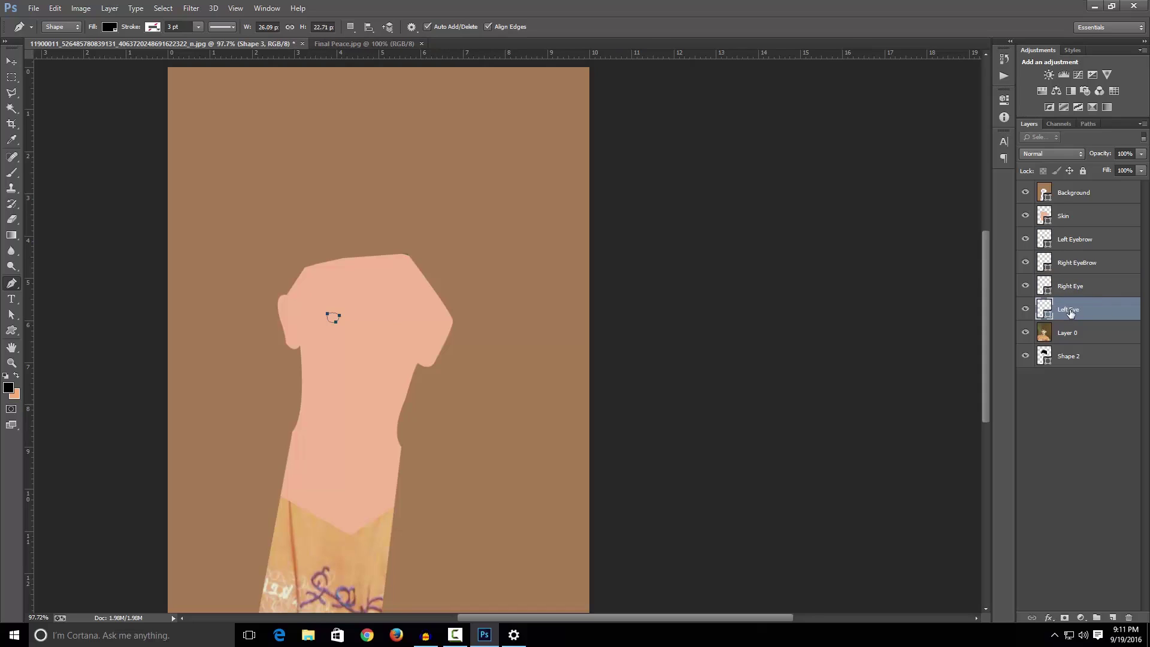
# Step: Rename the Shape 2 layer as Hair and move it above the Background layer
pyautogui.doubleClick(1069, 355)
pyautogui.write('Hair')
pyautogui.press('Return')
pyautogui.moveTo(1063, 358); pyautogui.dragTo(1090, 226)
pyautogui.click(1101, 423)
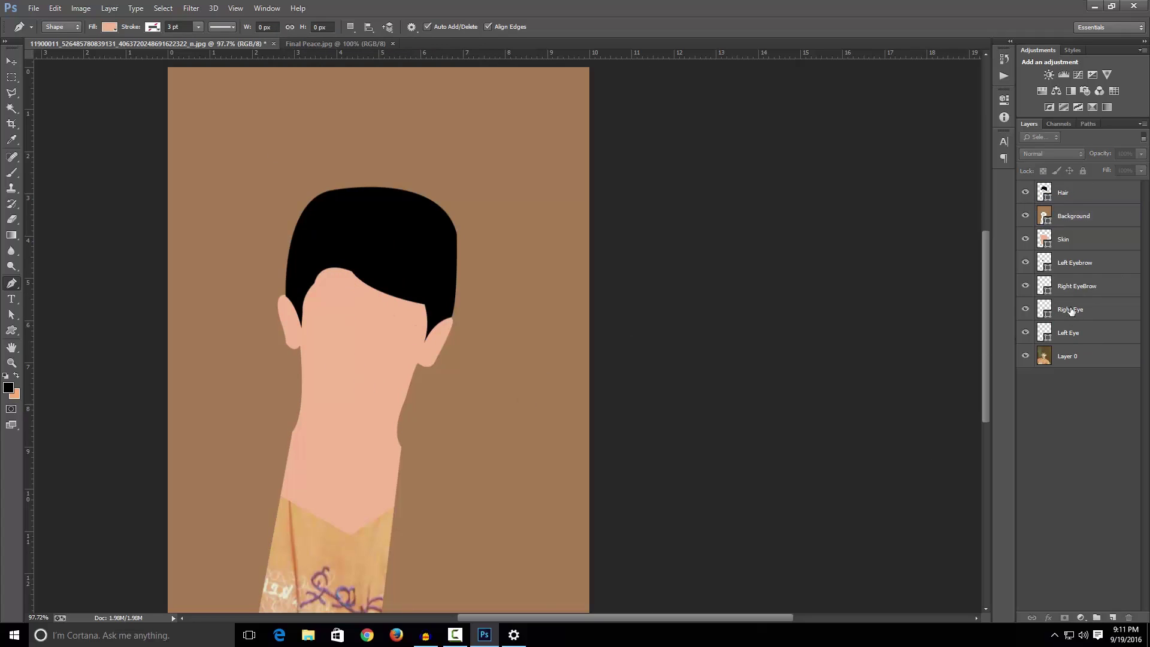
# Step: Bring the photo Layer 0 above the Hair layer as the tracing reference
pyautogui.moveTo(1070, 355); pyautogui.dragTo(1070, 190)
pyautogui.click(1105, 247)
pyautogui.scroll(3, 825, 291)
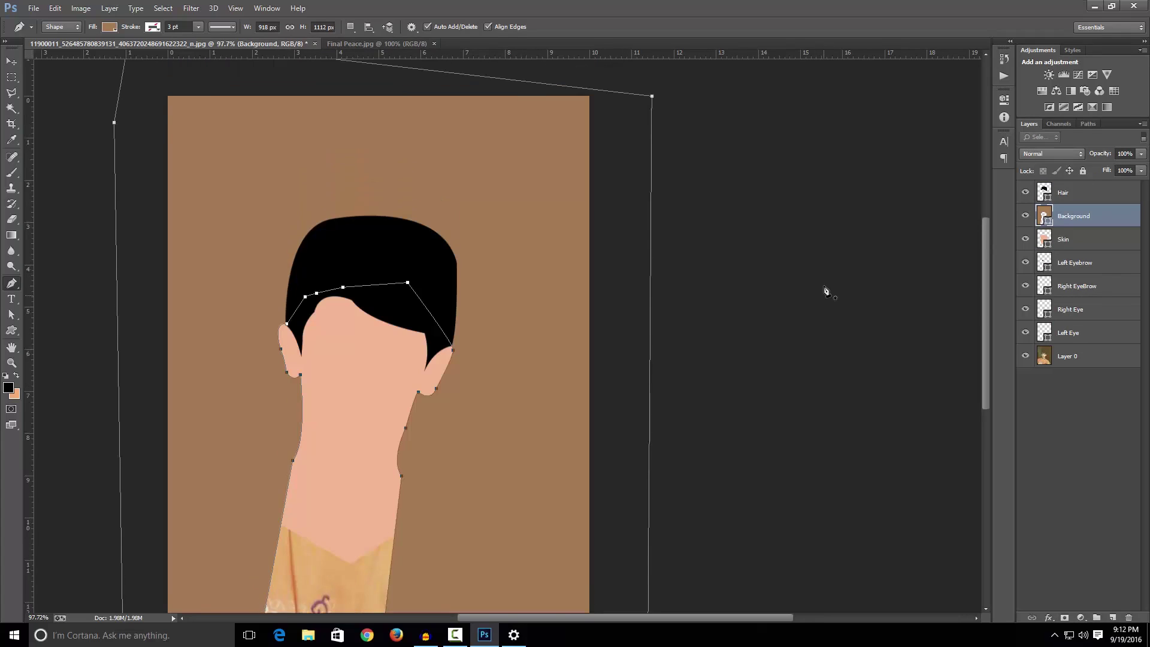
pyautogui.click(109, 26)
pyautogui.click(108, 85)
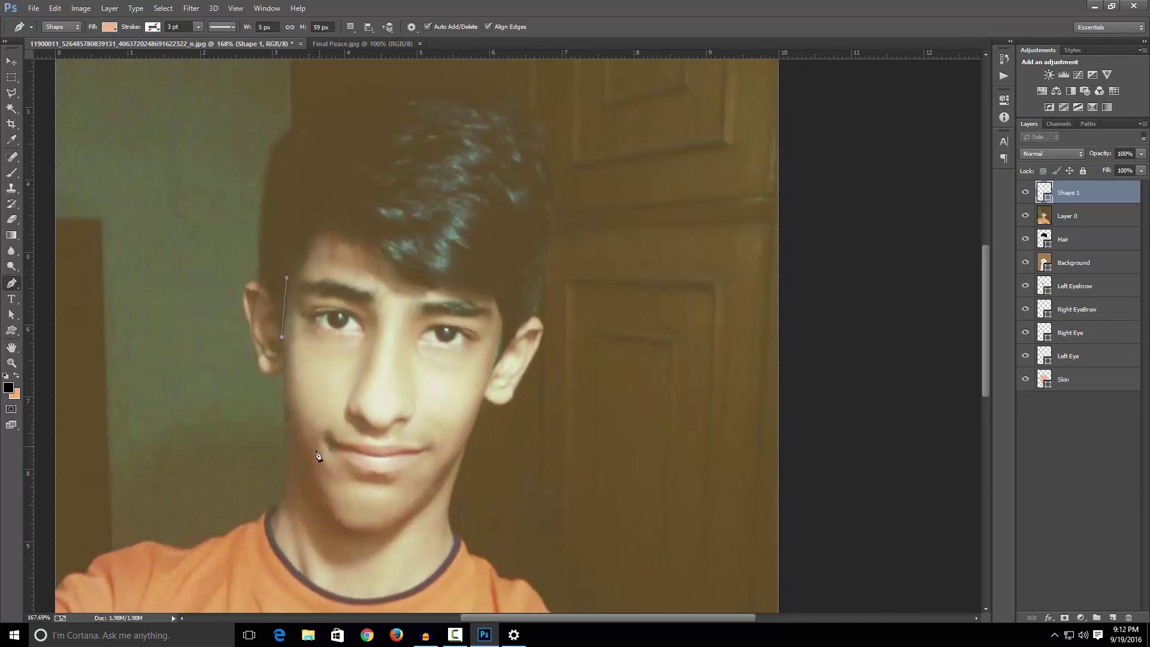
pyautogui.click(281, 337)
pyautogui.scroll(2, 326, 488)
pyautogui.moveTo(342, 514); pyautogui.dragTo(390, 579)
pyautogui.hotkey('ctrl', 'z')
pyautogui.moveTo(308, 423); pyautogui.dragTo(335, 470)
pyautogui.hotkey('ctrl', 'z')
pyautogui.click(292, 381)
pyautogui.hotkey('ctrl', 'alt', 'z')
pyautogui.hotkey('ctrl', 'alt', 'z')
pyautogui.hotkey('ctrl', 'alt', 'z')
# Step: Trace the jawline as a new open Pen shape from the temple on the photo's left, around the chin and up past the opposite ear
pyautogui.click(286, 191)
pyautogui.click(289, 285)
pyautogui.moveTo(303, 407); pyautogui.dragTo(320, 428)
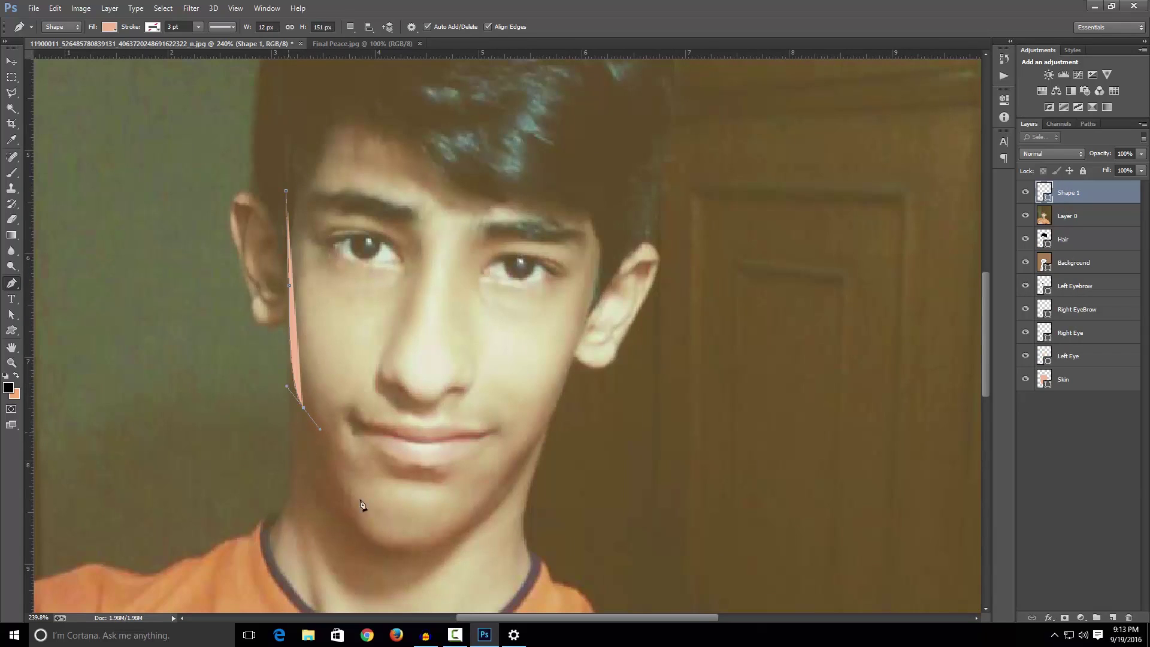
pyautogui.moveTo(421, 578); pyautogui.dragTo(421, 577)
pyautogui.hotkey('ctrl', 'alt', 'z')
pyautogui.hotkey('ctrl', 'alt', 'z')
pyautogui.moveTo(304, 409)
pyautogui.mouseDown()
pyautogui.moveTo(310, 440)
pyautogui.moveTo(313, 424)
pyautogui.mouseUp()
pyautogui.moveTo(408, 567); pyautogui.dragTo(418, 580)
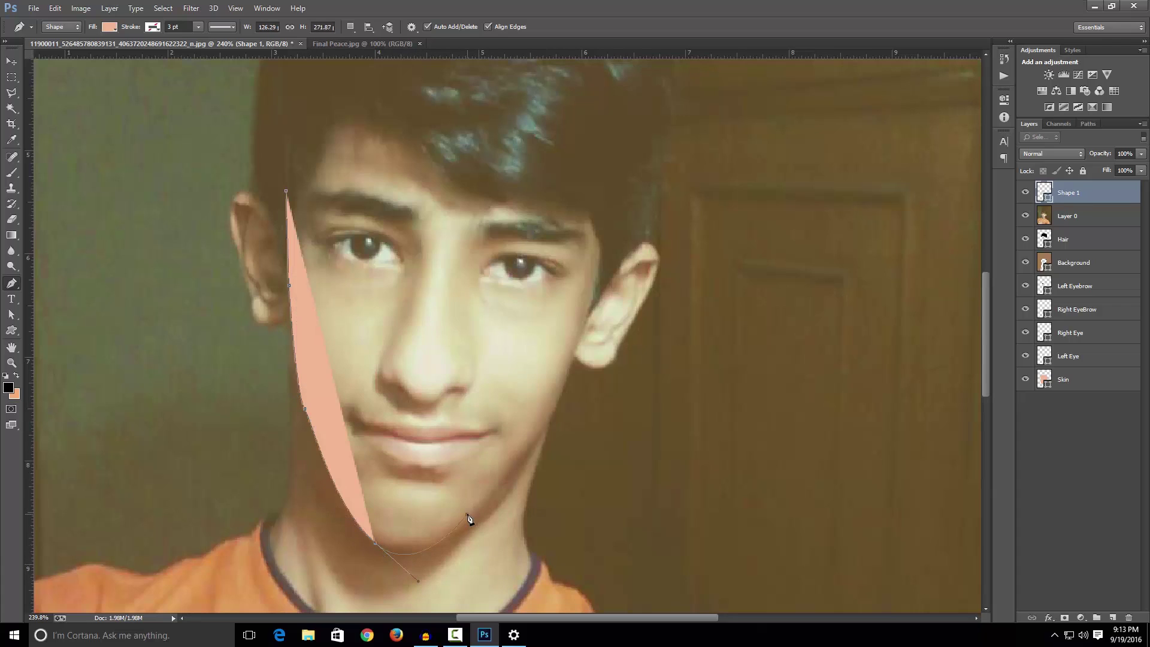
pyautogui.moveTo(499, 484); pyautogui.dragTo(506, 476)
pyautogui.moveTo(573, 355); pyautogui.dragTo(584, 305)
pyautogui.click(589, 312)
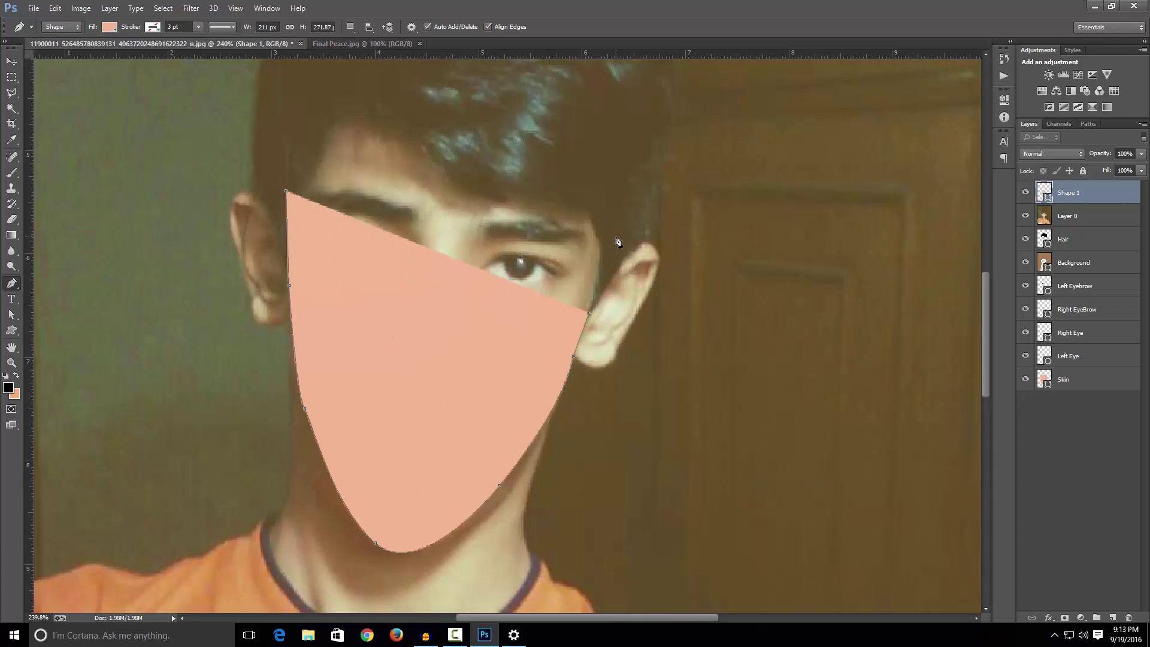
pyautogui.click(616, 238)
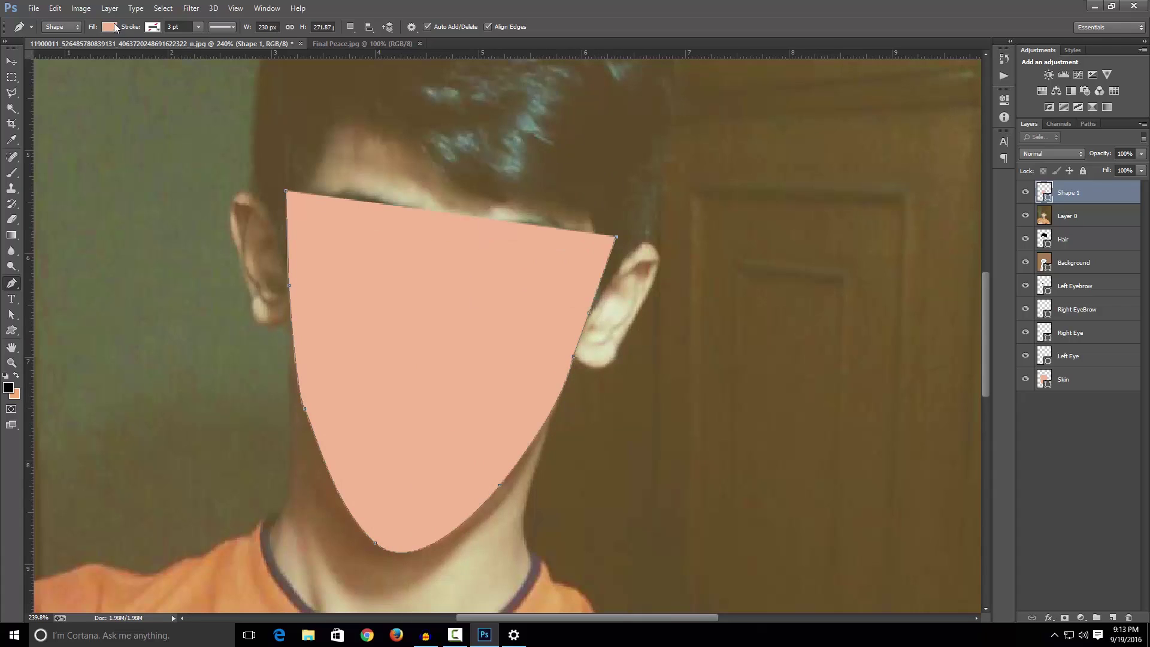
# Step: Remove the jawline shape's fill and give it a black 3 pt stroke
pyautogui.click(111, 27)
pyautogui.click(59, 51)
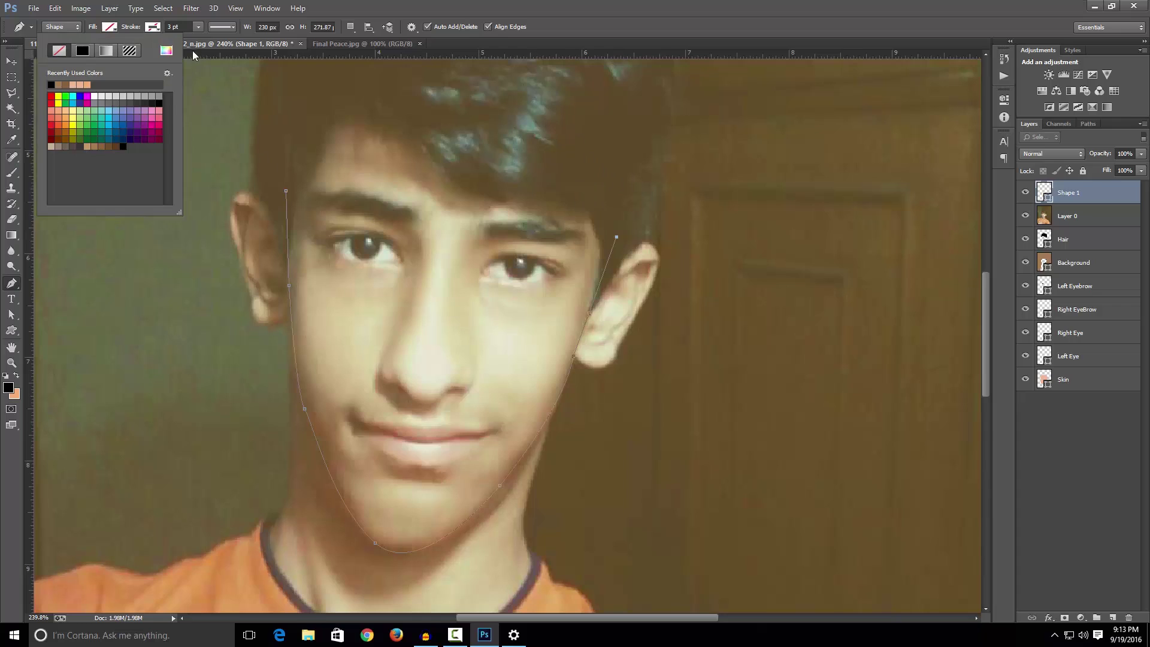
pyautogui.click(118, 27)
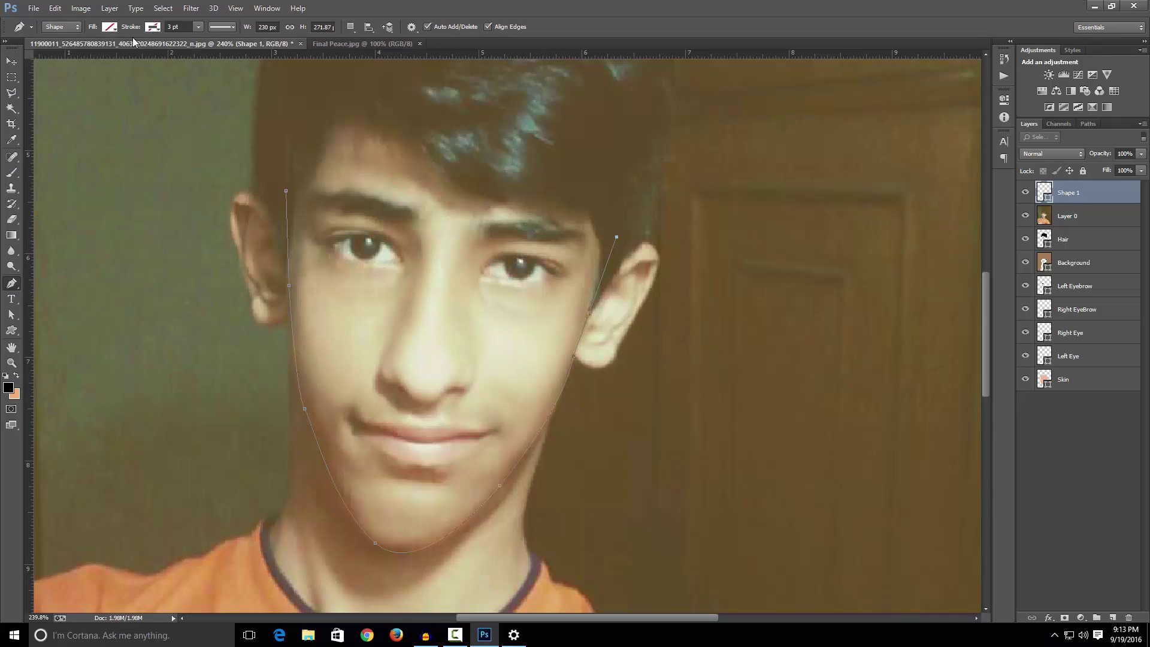
pyautogui.moveTo(135, 28); pyautogui.dragTo(142, 28)
pyautogui.click(151, 28)
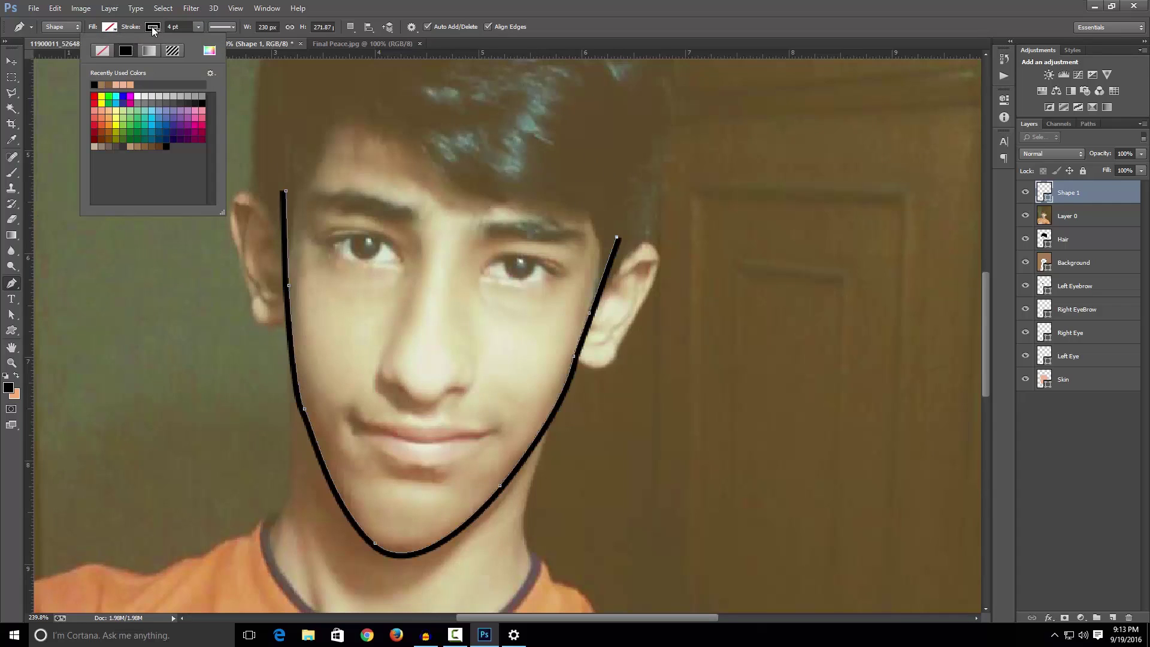
pyautogui.click(153, 28)
pyautogui.click(173, 27)
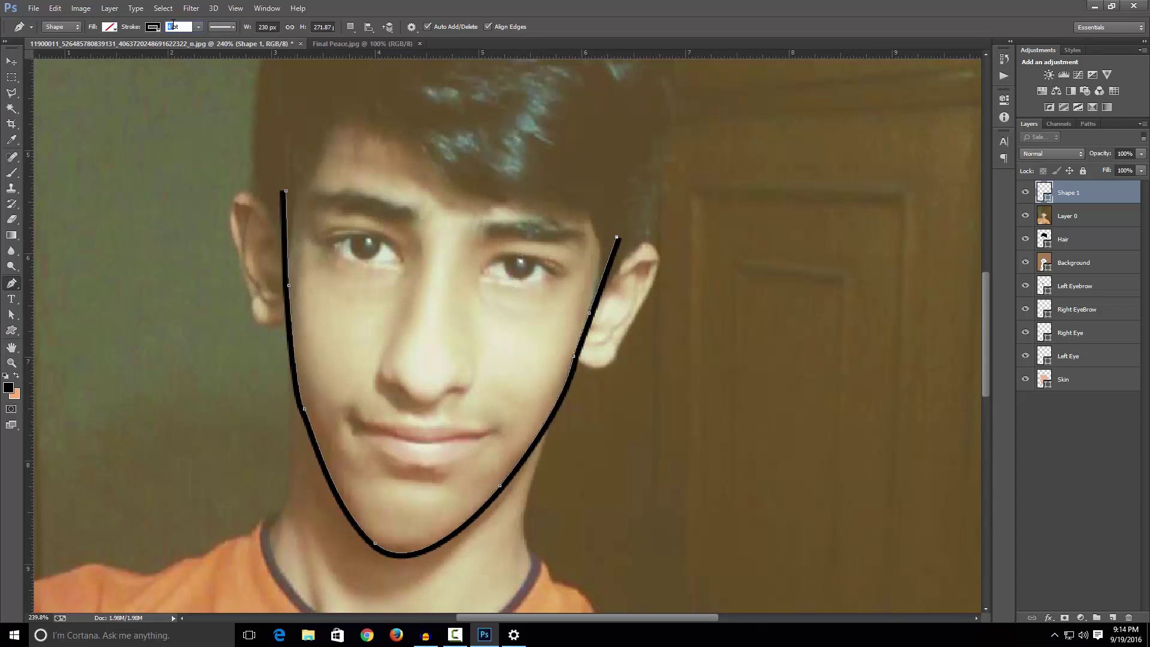
pyautogui.write('3')
pyautogui.press('Return')
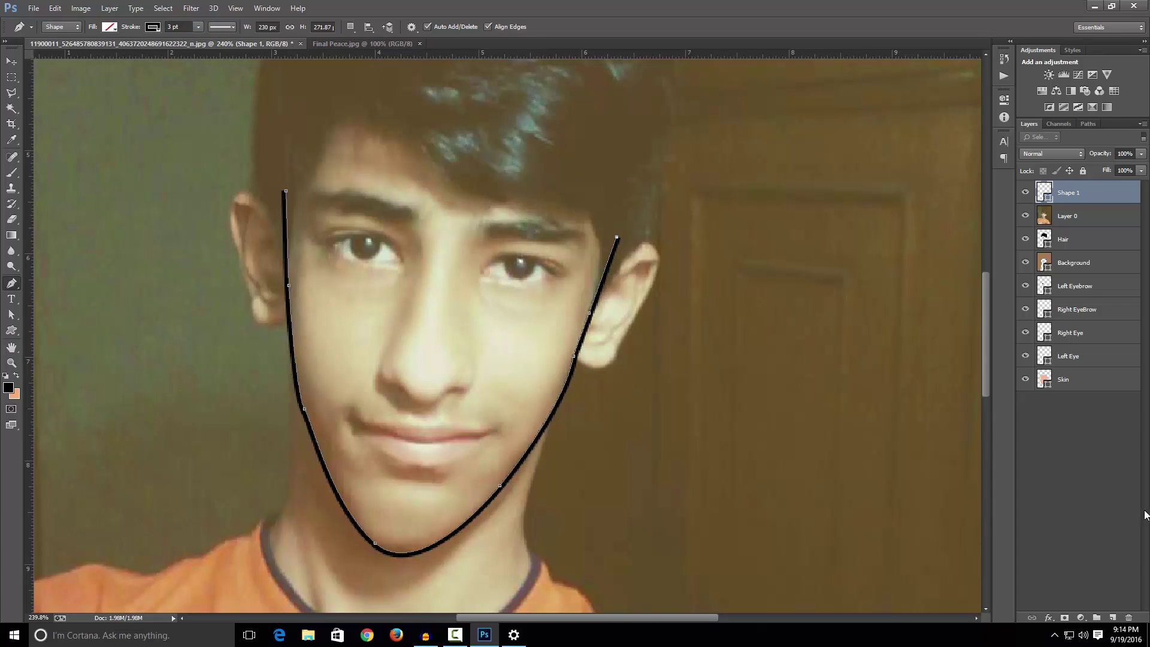
# Step: Start a new Pen shape with no fill along the black jawline, from the photo's left temple past the chin to the opposite jaw
pyautogui.moveTo(1084, 231); pyautogui.dragTo(1089, 413)
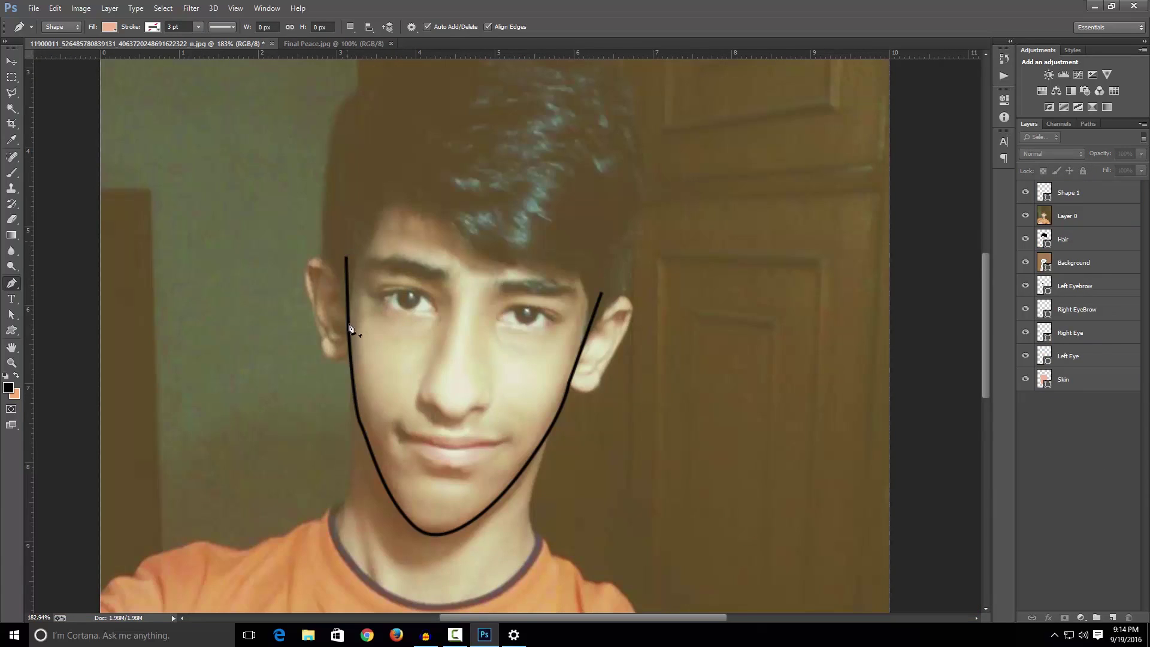
pyautogui.click(349, 326)
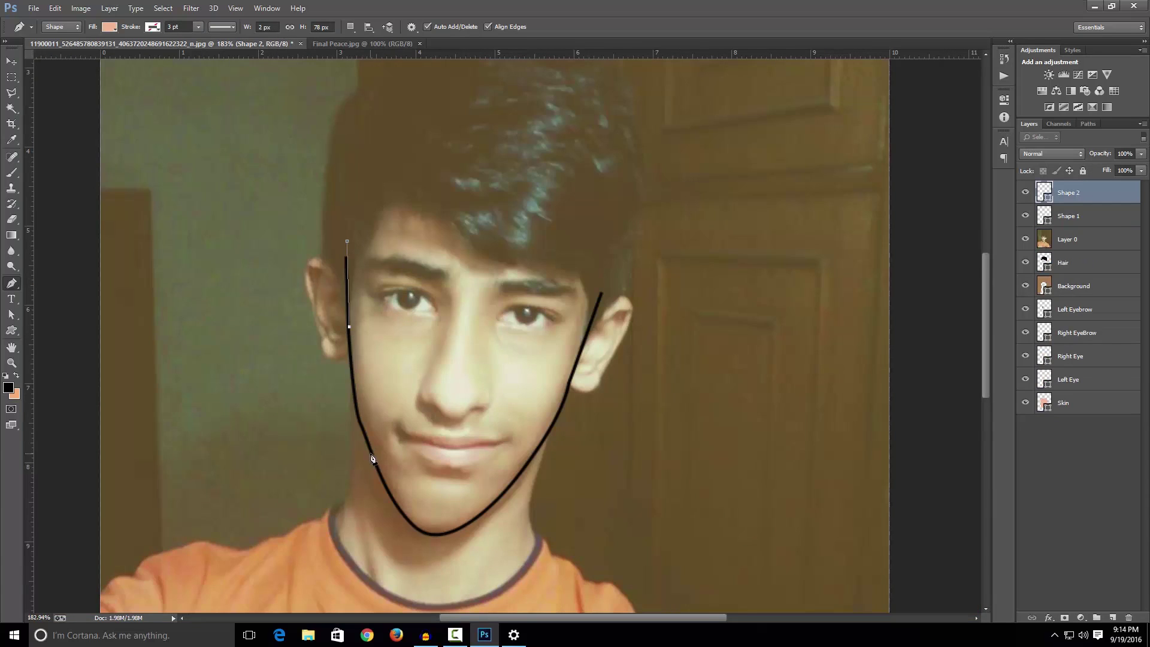
pyautogui.click(371, 455)
pyautogui.moveTo(498, 498); pyautogui.dragTo(572, 433)
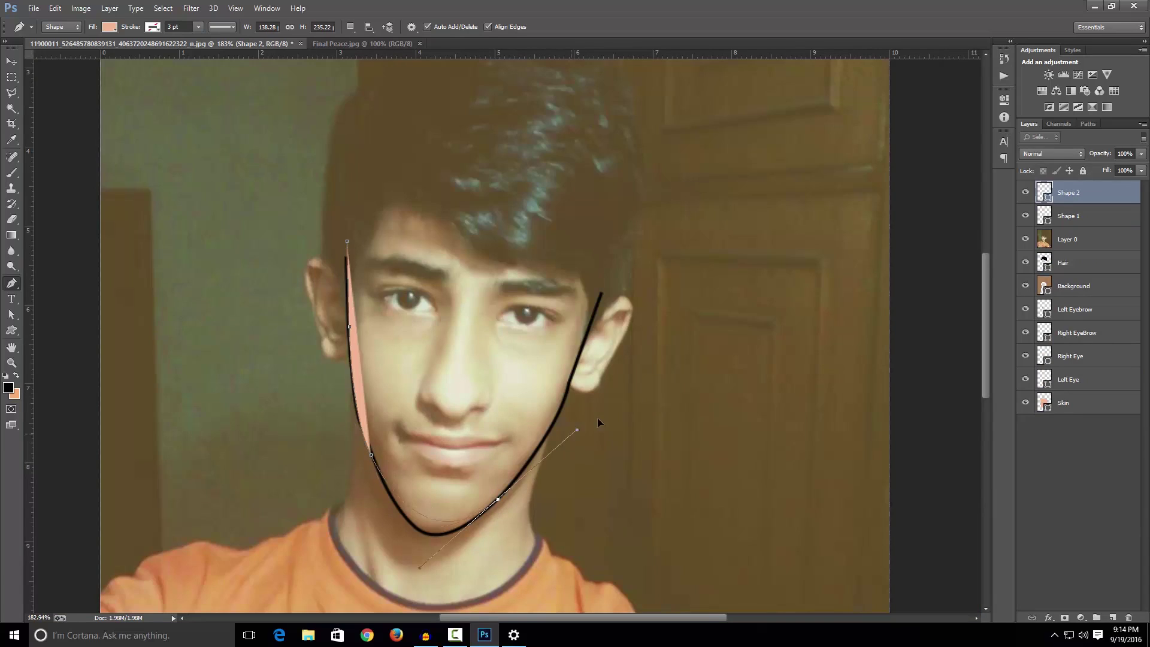
pyautogui.click(500, 497)
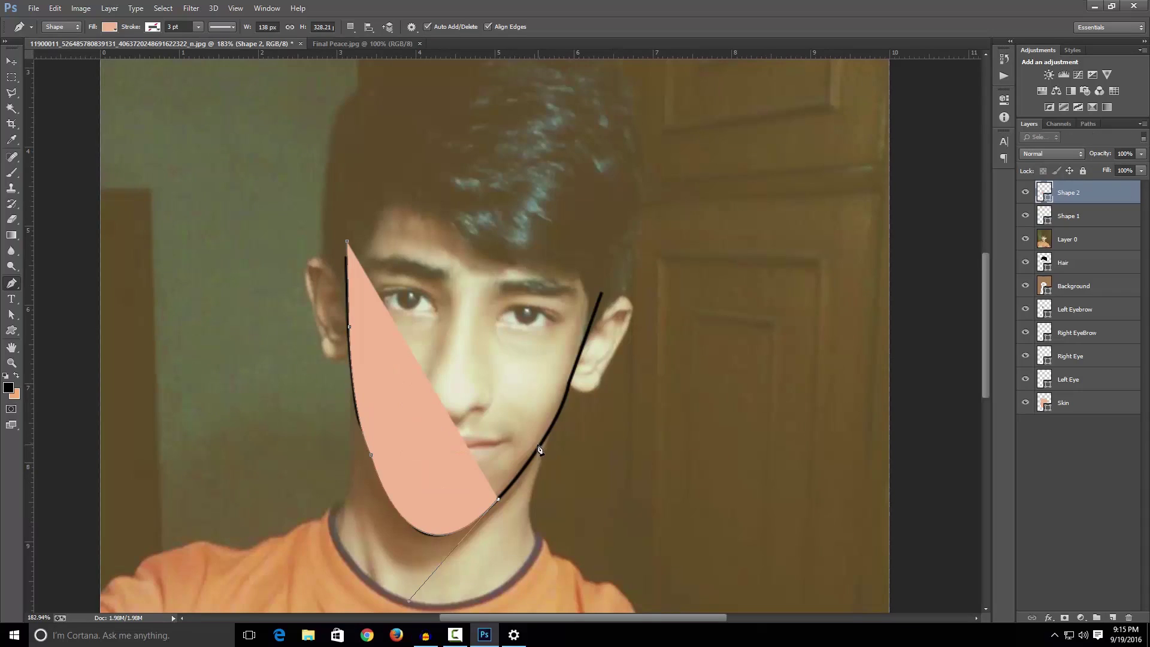
pyautogui.click(110, 27)
pyautogui.click(52, 50)
pyautogui.click(537, 450)
pyautogui.click(537, 449)
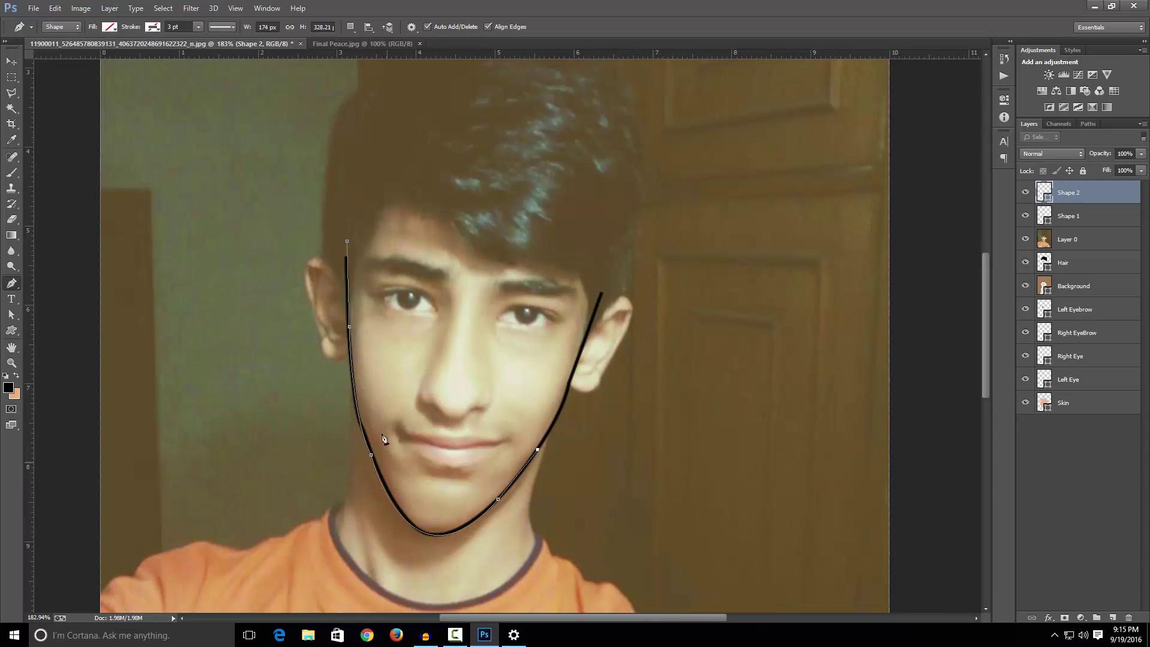
# Step: Trace the new shape back just inside the jawline and close it at the temple to form a thin highlight strip
pyautogui.moveTo(398, 483); pyautogui.dragTo(369, 379)
pyautogui.keyDown('alt'); pyautogui.click(399, 485); pyautogui.keyUp('alt')
pyautogui.moveTo(397, 484); pyautogui.dragTo(357, 383)
pyautogui.moveTo(358, 335); pyautogui.dragTo(358, 289)
pyautogui.press('alt')
pyautogui.click(349, 239)
# Step: Fill the jaw highlight strip with a pale cream colour
pyautogui.click(115, 28)
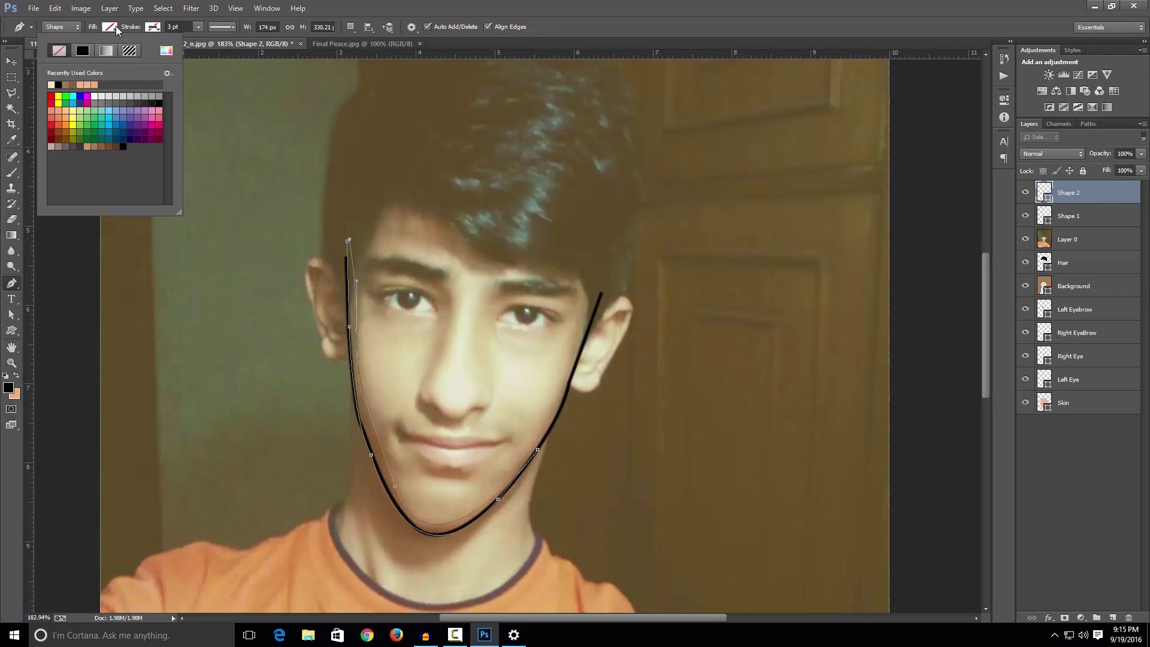
pyautogui.click(53, 84)
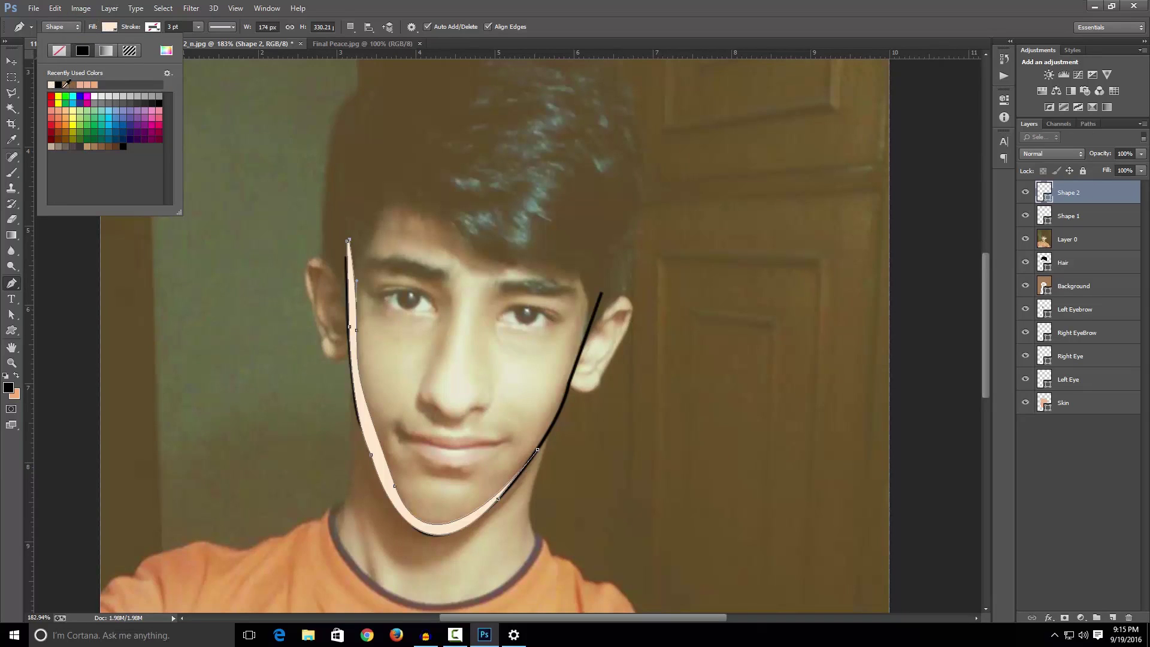
pyautogui.click(167, 50)
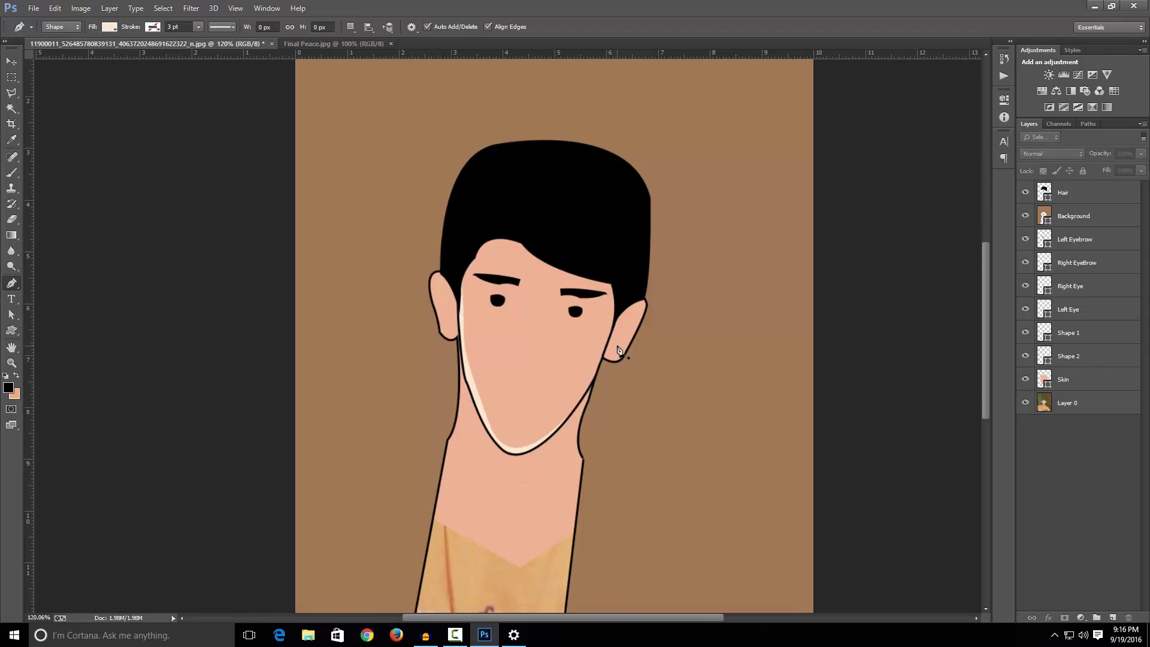
# Step: Move the photo Layer 0 from the bottom to the top of the layer stack
pyautogui.scroll(3, 633, 323)
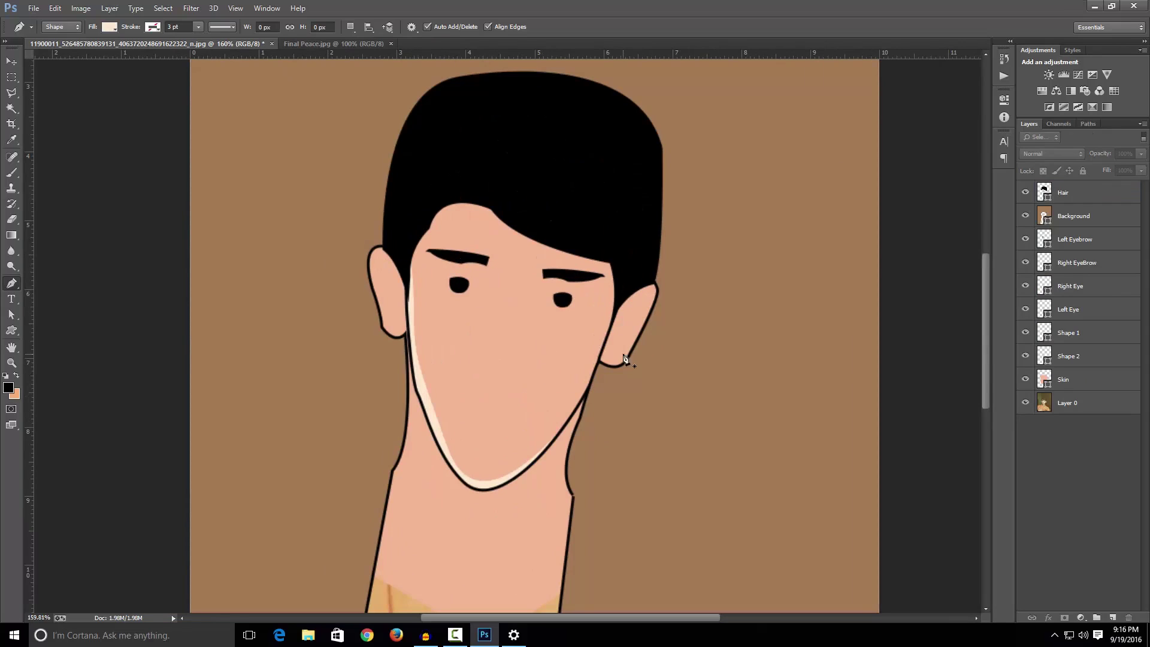
pyautogui.scroll(-2, 546, 476)
pyautogui.scroll(-2, 546, 479)
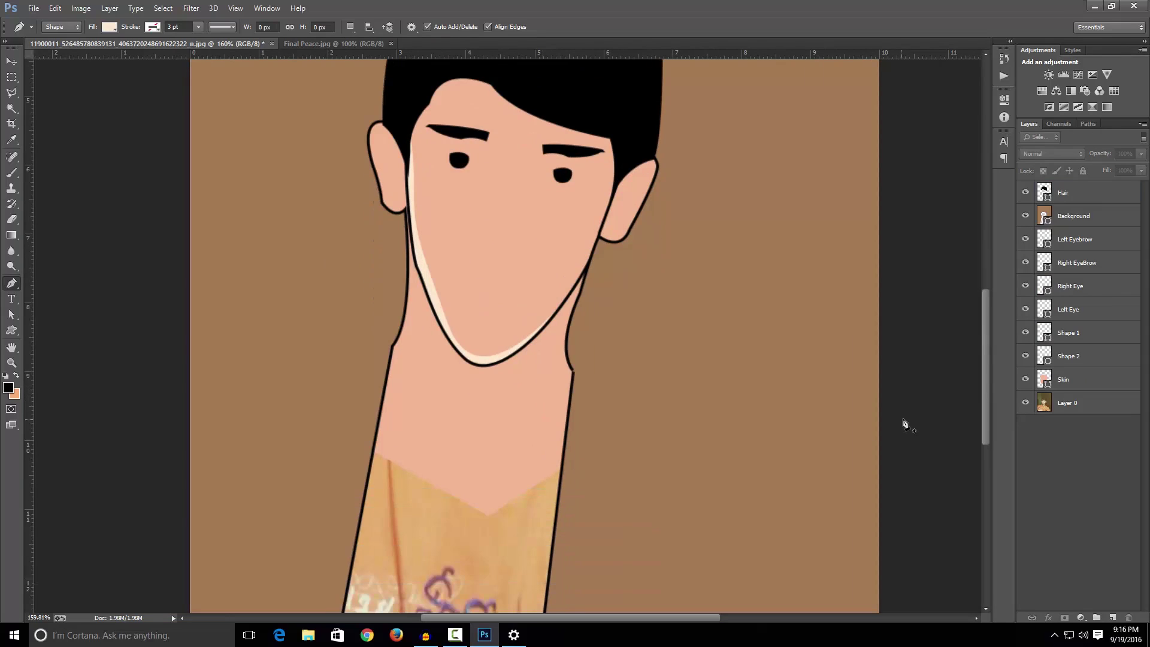
pyautogui.moveTo(1099, 409); pyautogui.dragTo(1097, 185)
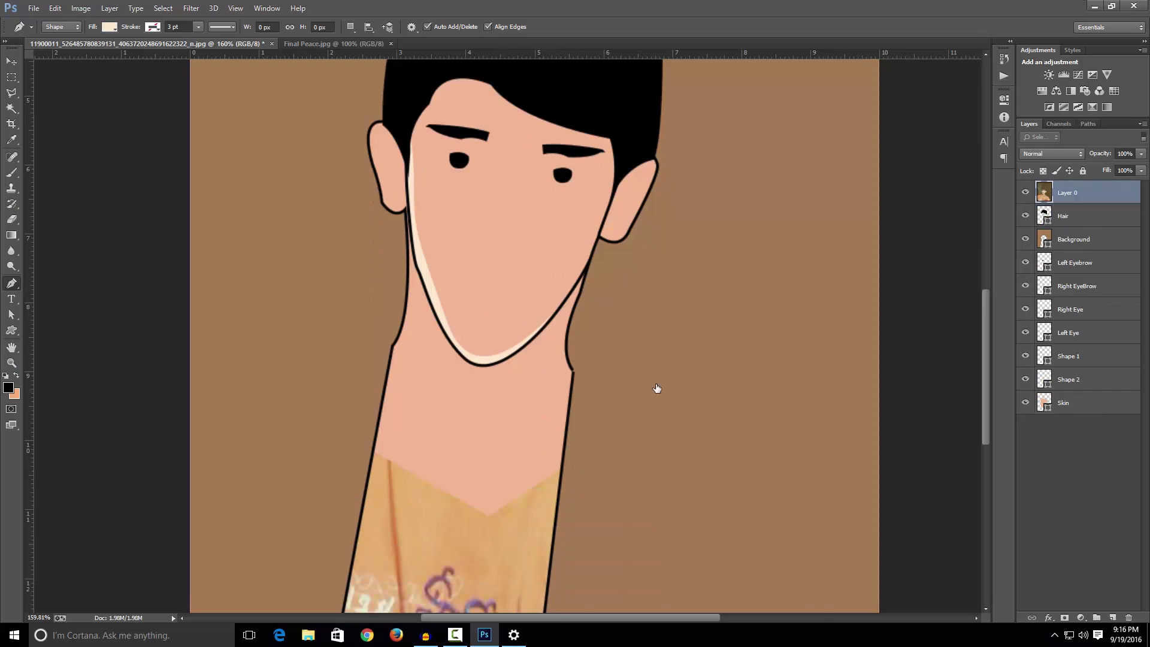
# Step: Trace a new Pen shape along the inner edge of the dark collar band, from the photo's left end to the right end
pyautogui.scroll(-1, 634, 407)
pyautogui.scroll(-1, 624, 418)
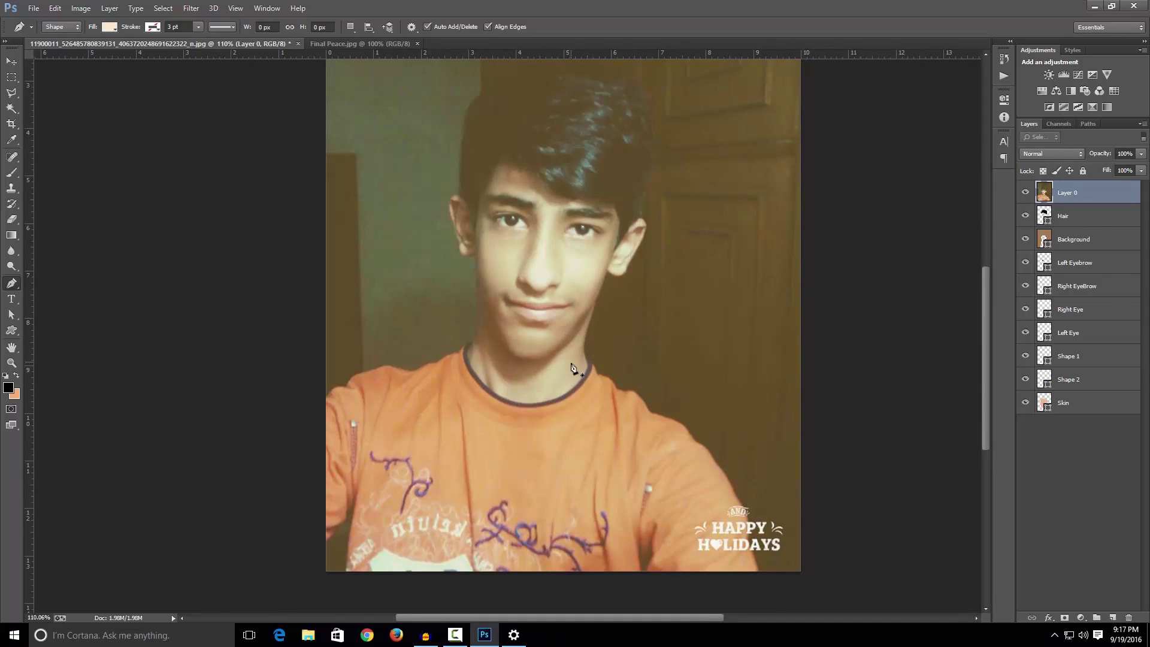
pyautogui.scroll(3, 486, 355)
pyautogui.click(458, 326)
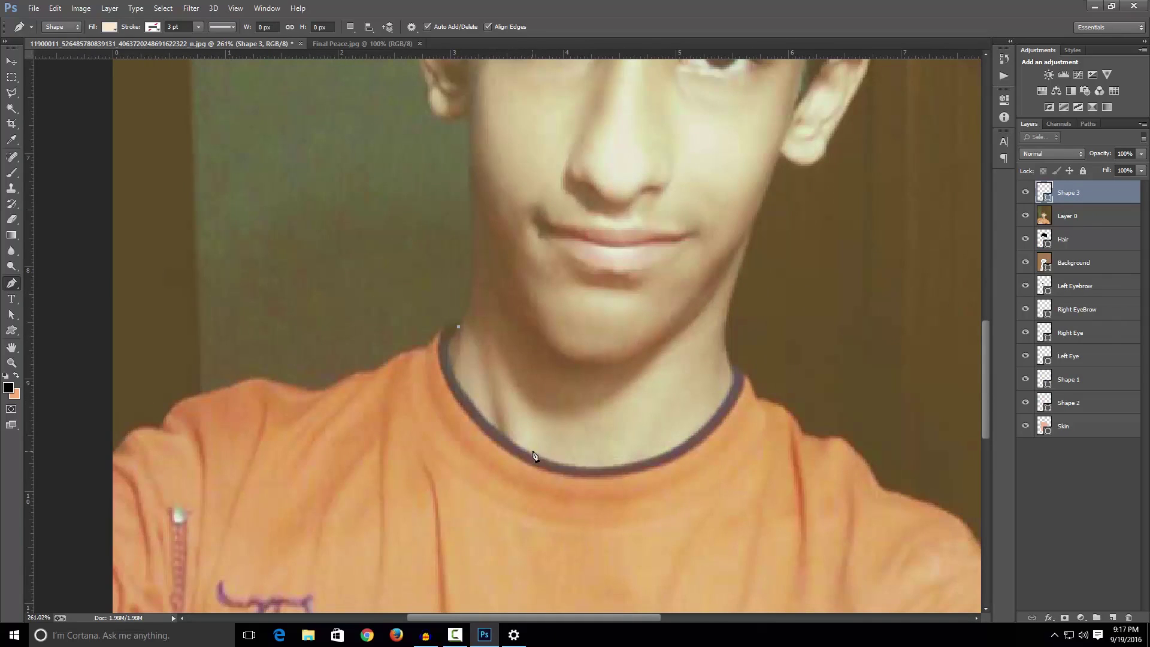
pyautogui.moveTo(532, 455); pyautogui.dragTo(648, 528)
pyautogui.moveTo(729, 394); pyautogui.dragTo(804, 280)
pyautogui.keyDown('alt'); pyautogui.click(728, 394); pyautogui.keyUp('alt')
pyautogui.moveTo(733, 370); pyautogui.dragTo(733, 355)
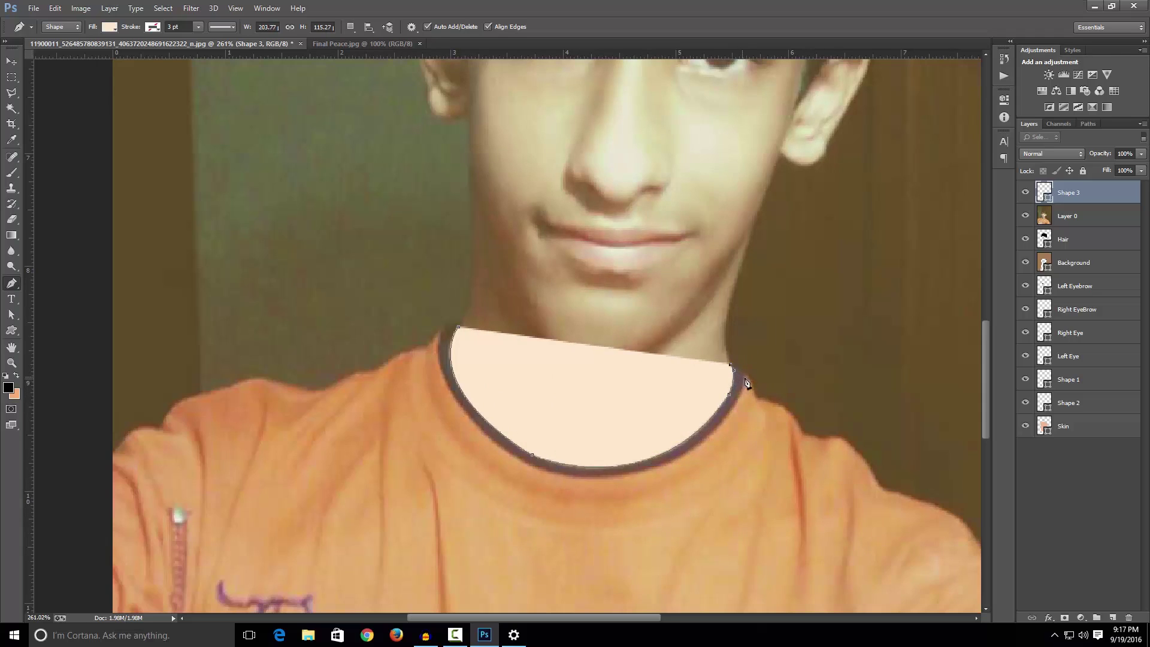
# Step: Trace back along the collar band's outer edge and close the shape at its starting point as a thin strip
pyautogui.click(744, 367)
pyautogui.moveTo(665, 464); pyautogui.dragTo(598, 500)
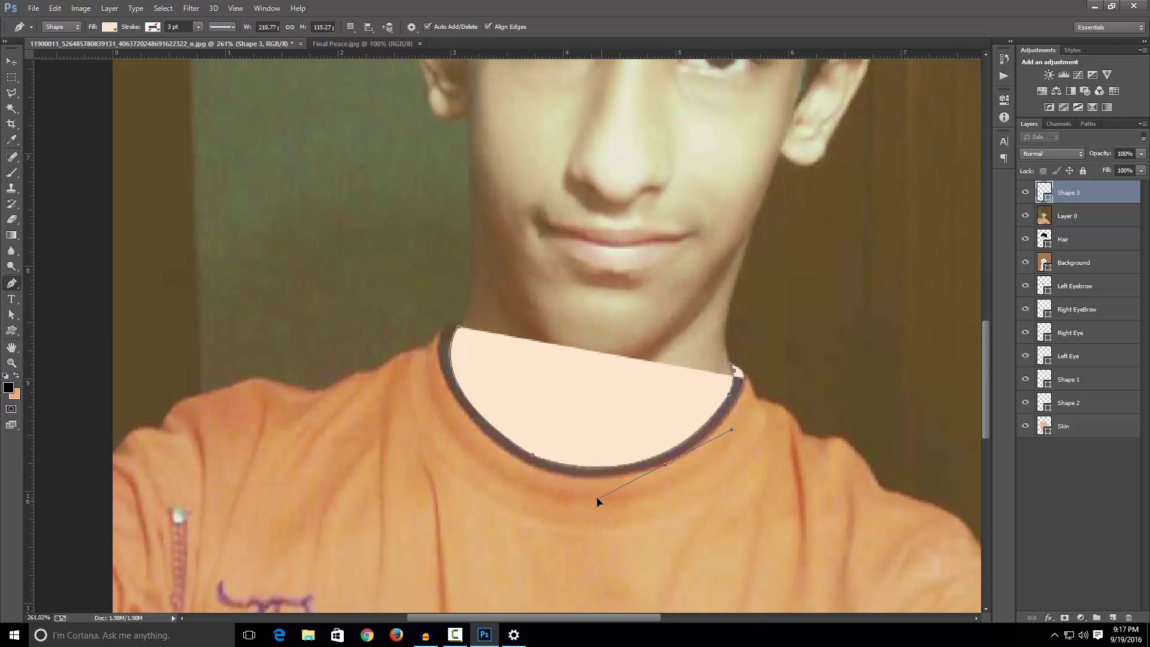
pyautogui.click(663, 465)
pyautogui.moveTo(483, 432); pyautogui.dragTo(448, 298)
pyautogui.click(482, 431)
pyautogui.keyDown('alt'); pyautogui.click(440, 342); pyautogui.keyUp('alt')
pyautogui.click(445, 330)
pyautogui.click(459, 327)
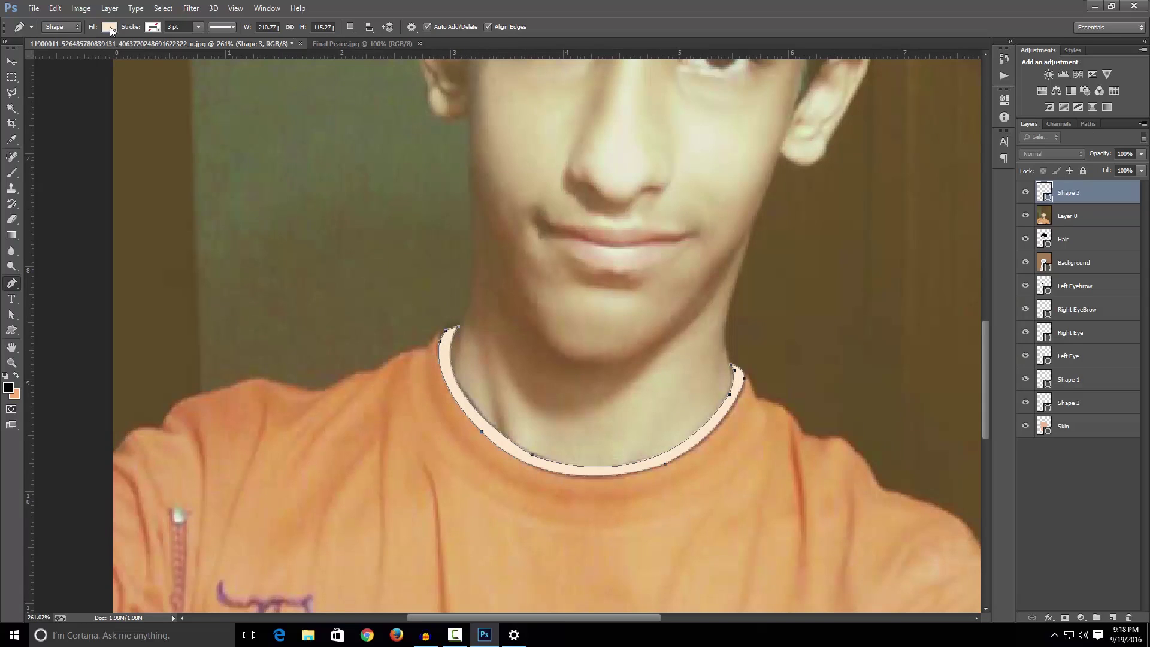
# Step: Fill the collar strip with dark navy #0c0d3b
pyautogui.click(110, 27)
pyautogui.click(52, 85)
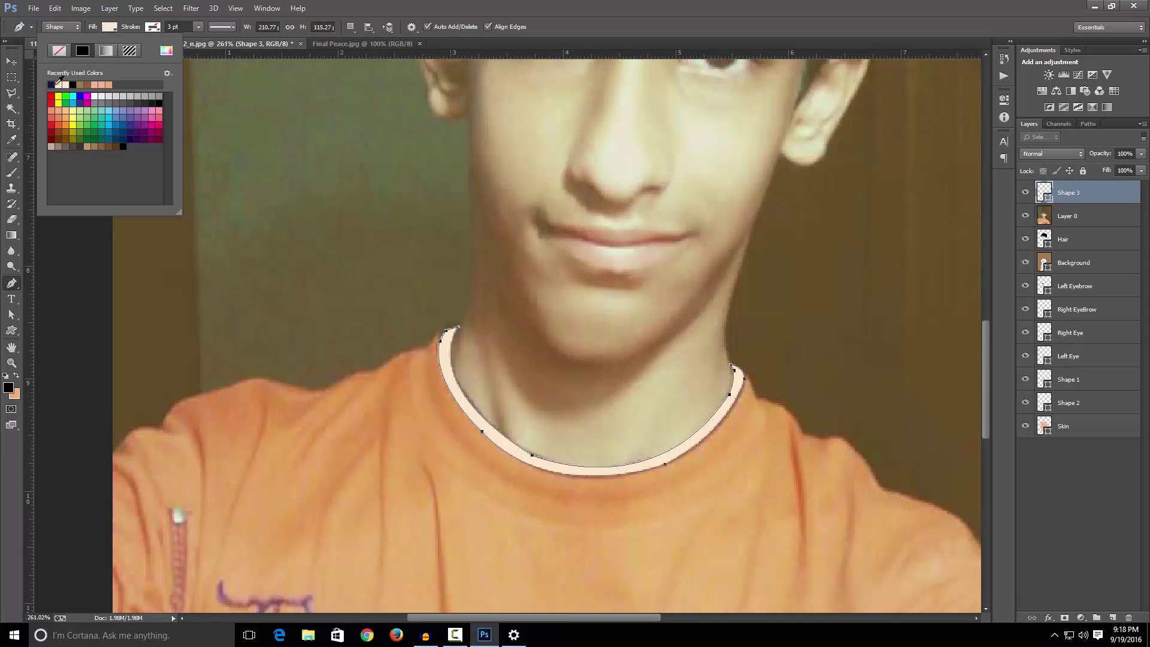
pyautogui.click(165, 51)
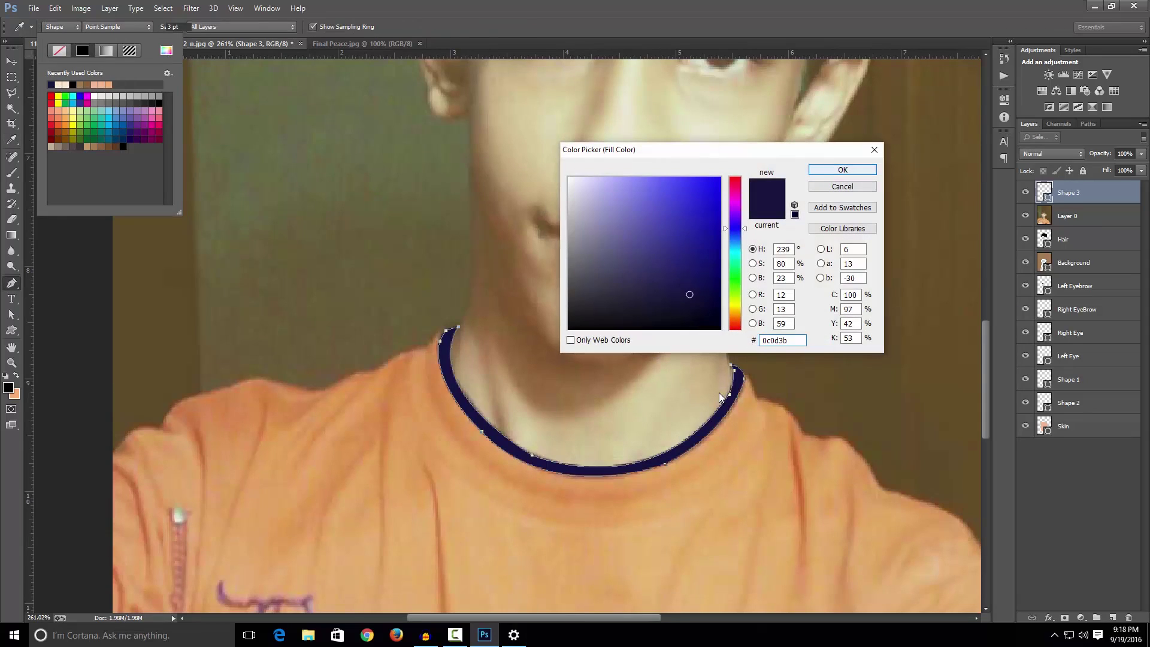
pyautogui.click(835, 170)
# Step: Start a separate Pen shape for the shirt at the collar's left end and follow the shoulder edge outward
pyautogui.scroll(-2, 724, 401)
pyautogui.scroll(-6, 718, 393)
pyautogui.scroll(5, 543, 353)
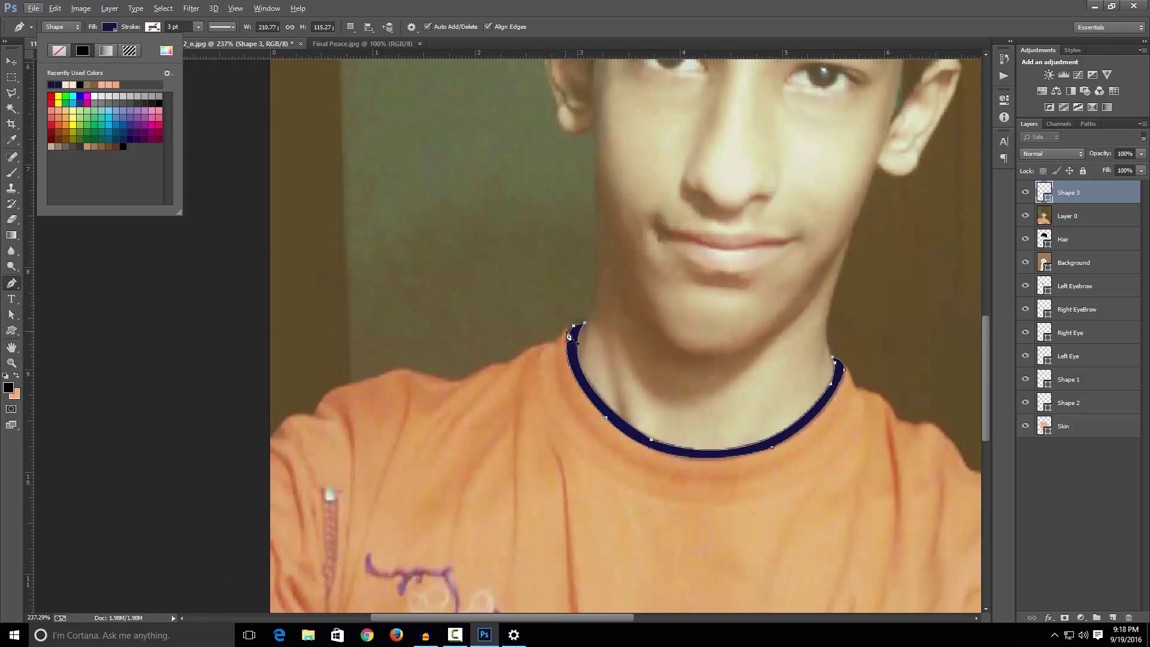
pyautogui.click(1055, 473)
pyautogui.click(570, 324)
pyautogui.click(558, 340)
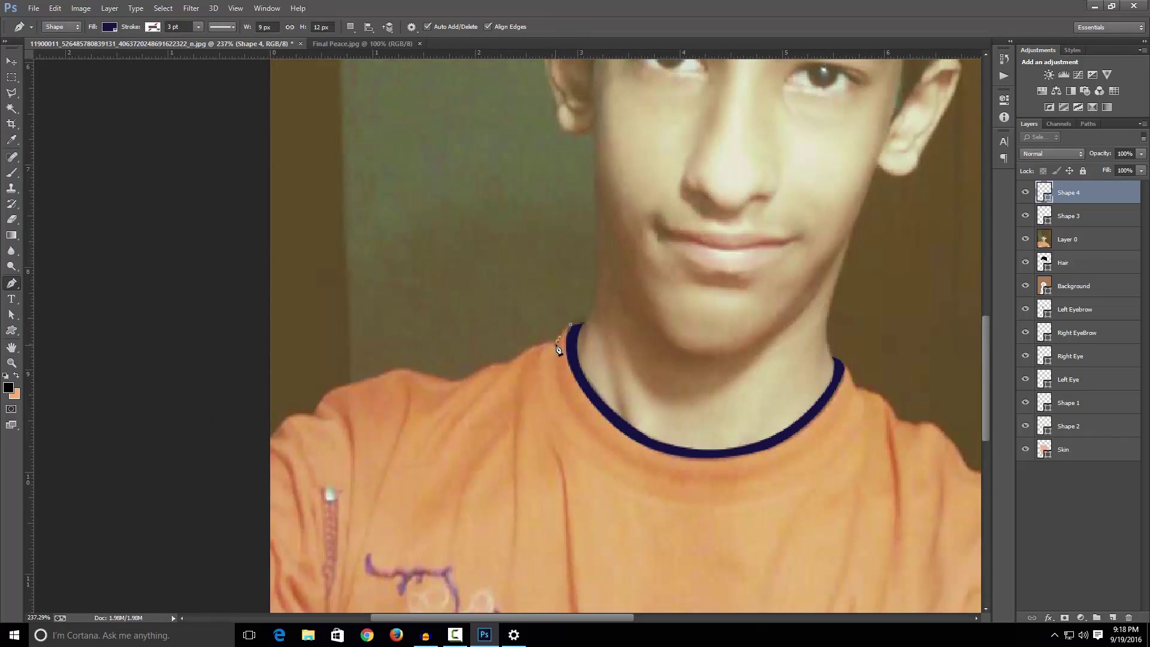
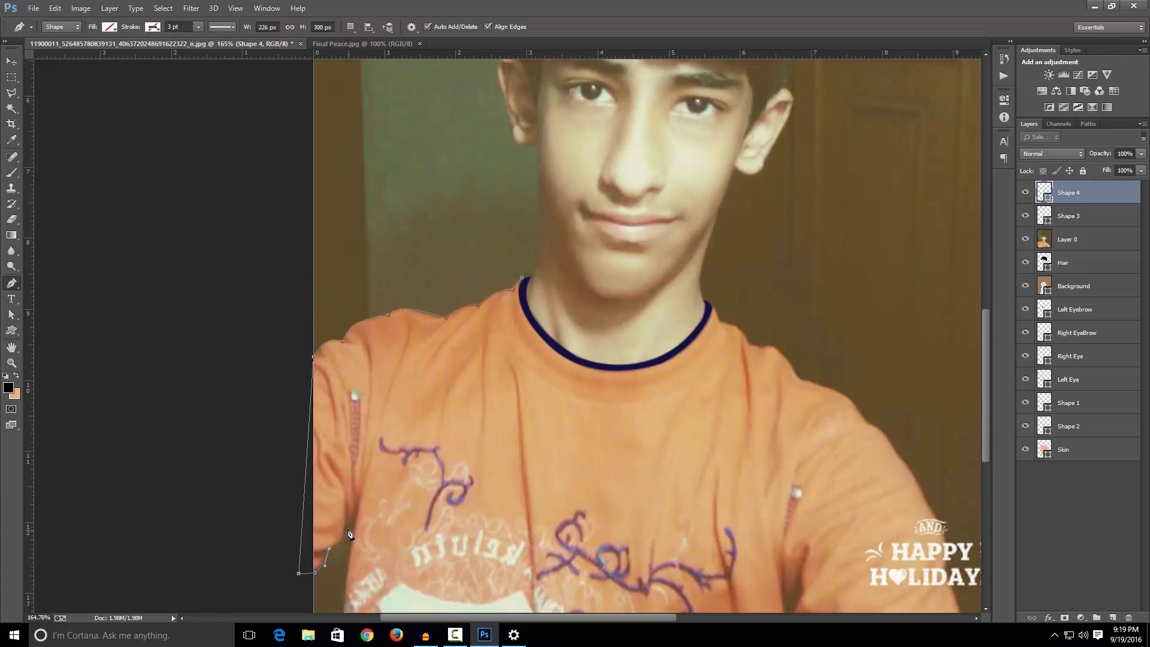
# Step: Extend the shirt outline just below the photo's lower edge and up the right sleeve and shoulder to the collar
pyautogui.scroll(-1, 347, 563)
pyautogui.click(340, 584)
pyautogui.click(965, 574)
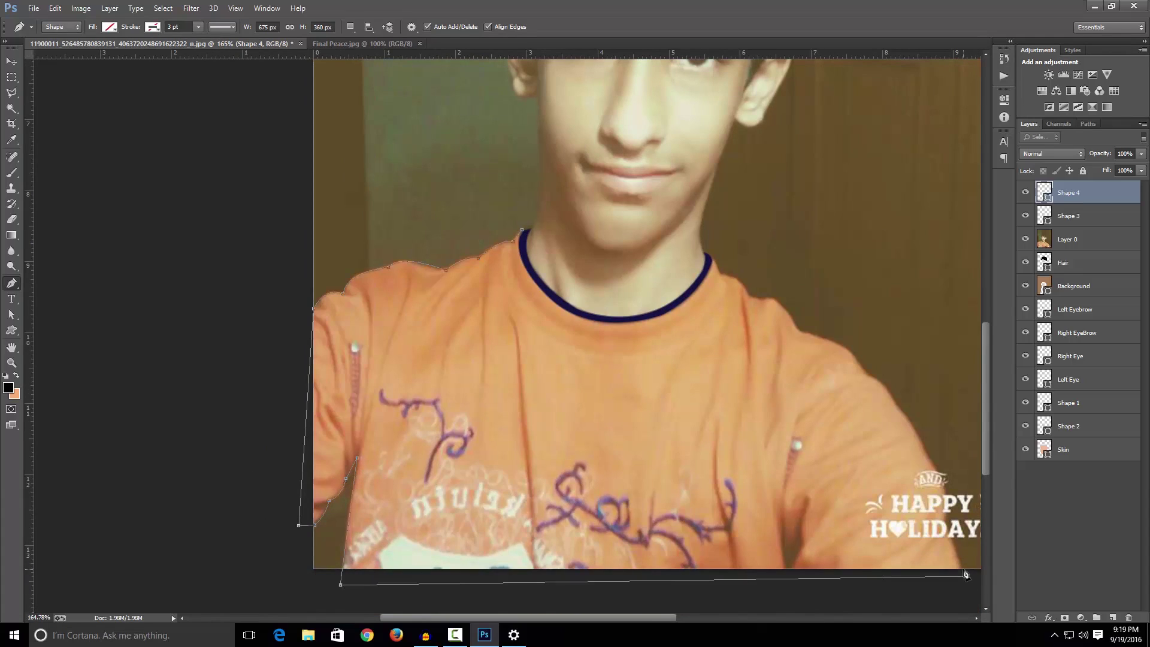
pyautogui.click(919, 436)
pyautogui.moveTo(868, 378); pyautogui.dragTo(856, 373)
pyautogui.click(800, 330)
pyautogui.moveTo(762, 299); pyautogui.dragTo(746, 311)
pyautogui.click(750, 298)
pyautogui.keyDown('alt'); pyautogui.click(719, 277); pyautogui.keyUp('alt')
# Step: Fill the shirt shape with a tan orange sampled from the photo's shirt and give it a solid black outline
pyautogui.click(109, 28)
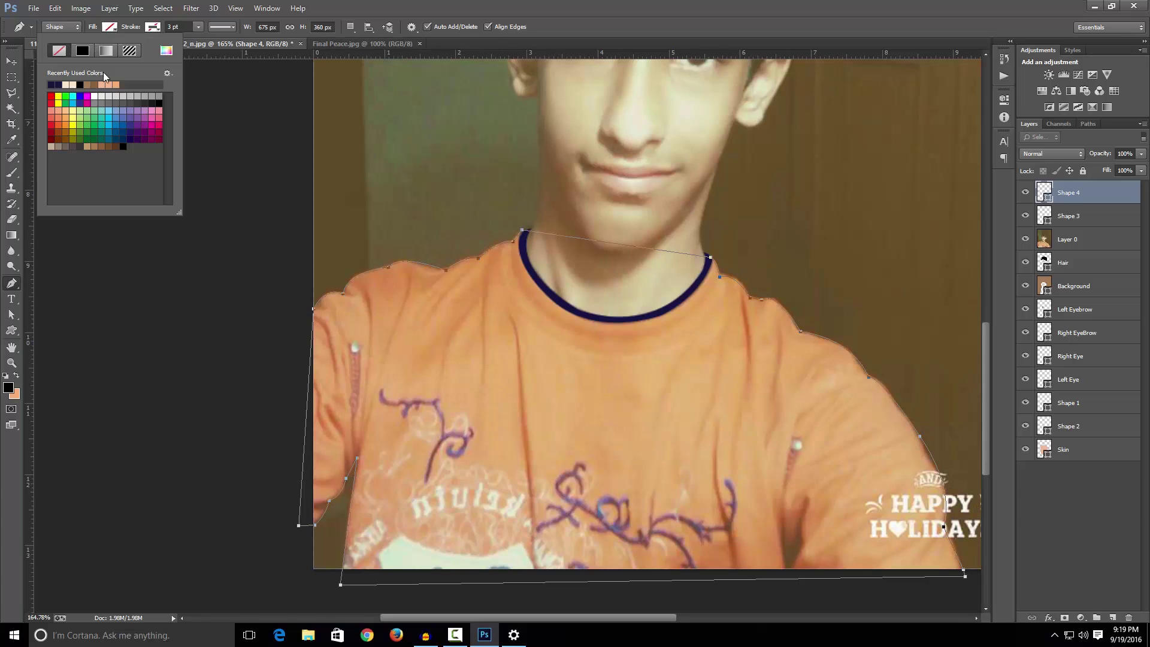
pyautogui.click(162, 54)
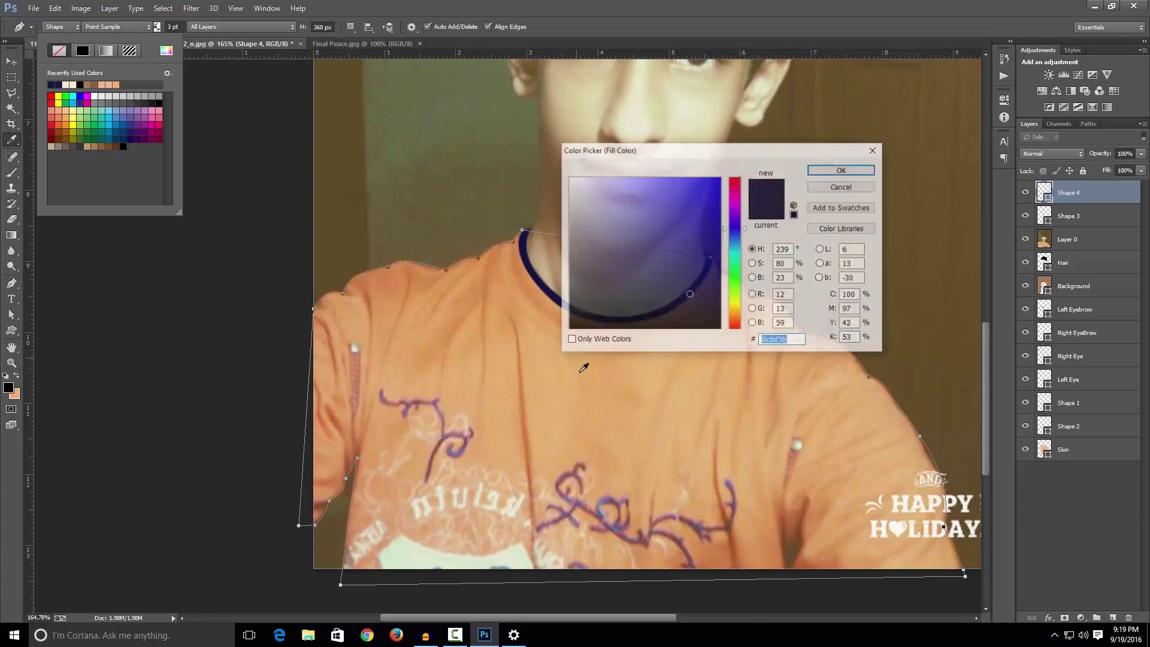
pyautogui.click(663, 375)
pyautogui.click(842, 171)
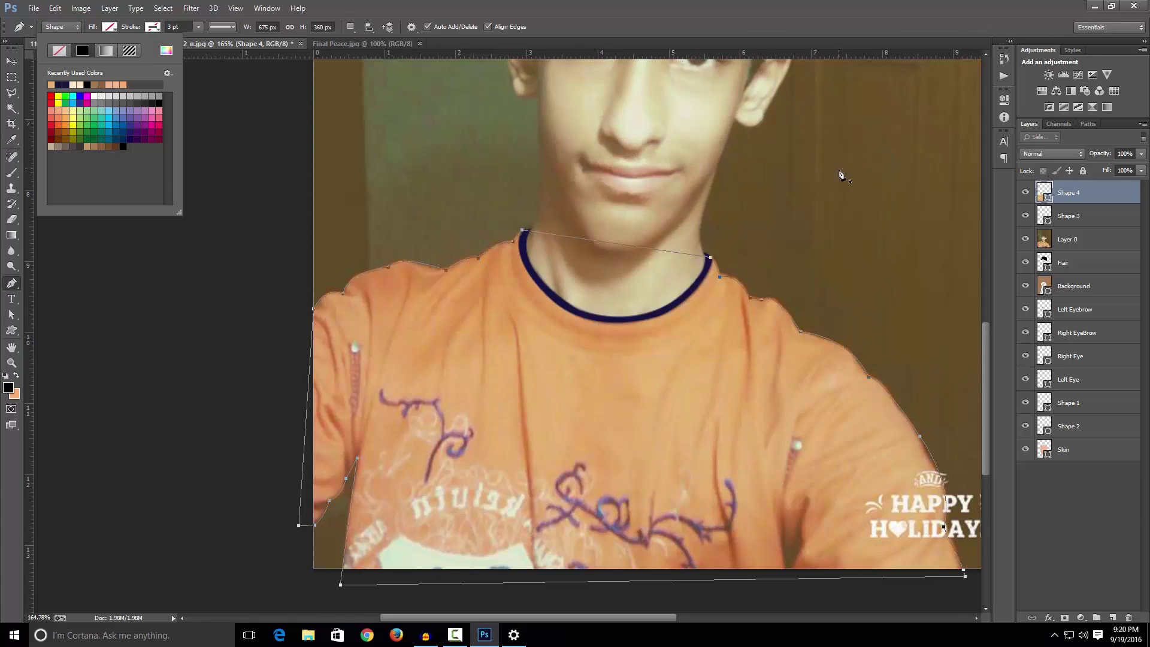
pyautogui.click(153, 26)
pyautogui.click(153, 27)
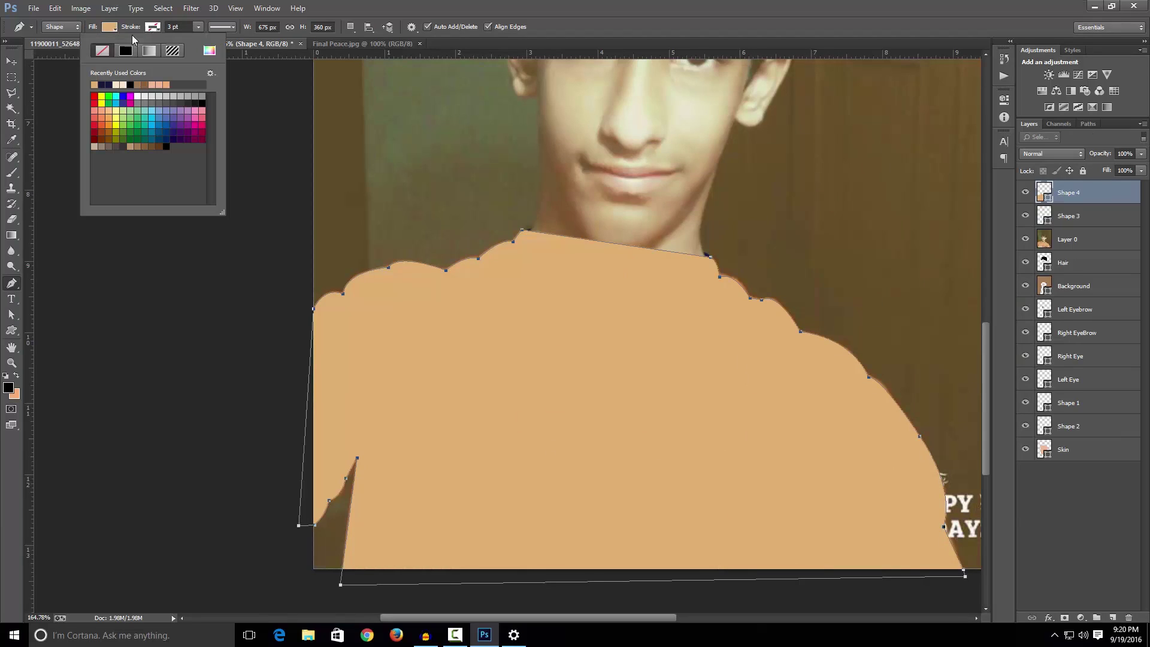
pyautogui.click(125, 51)
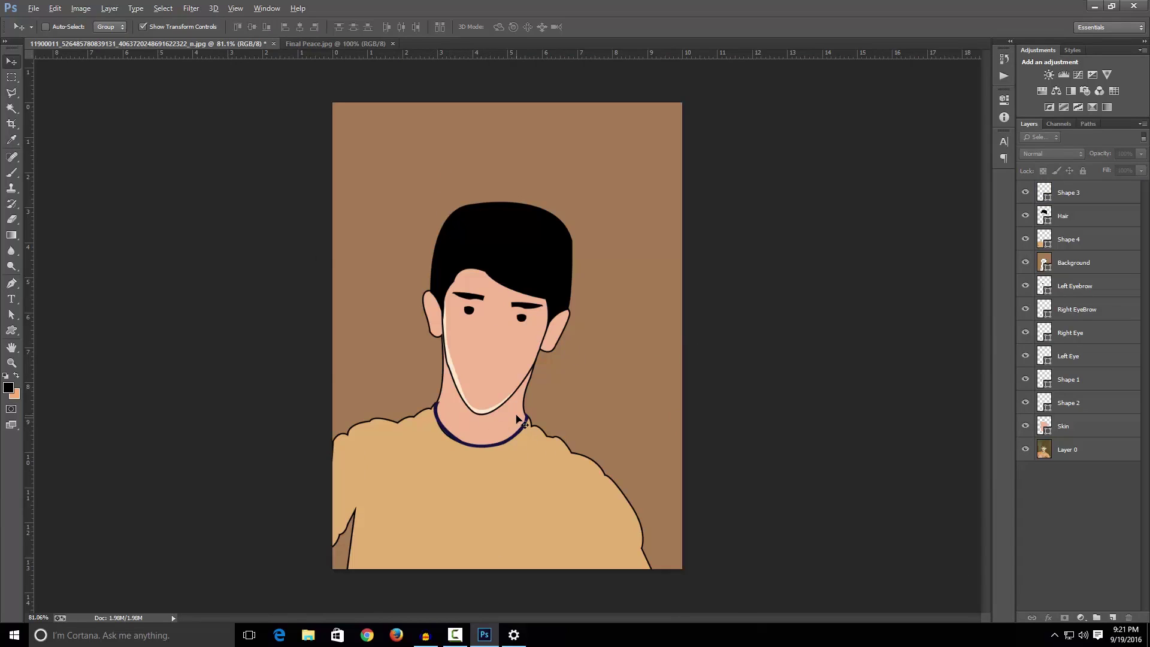
# Step: Move the Shape 2 layer below Skin and bring the photo Layer 0 to the top of the layer stack
pyautogui.scroll(2, 520, 418)
pyautogui.press('alt')
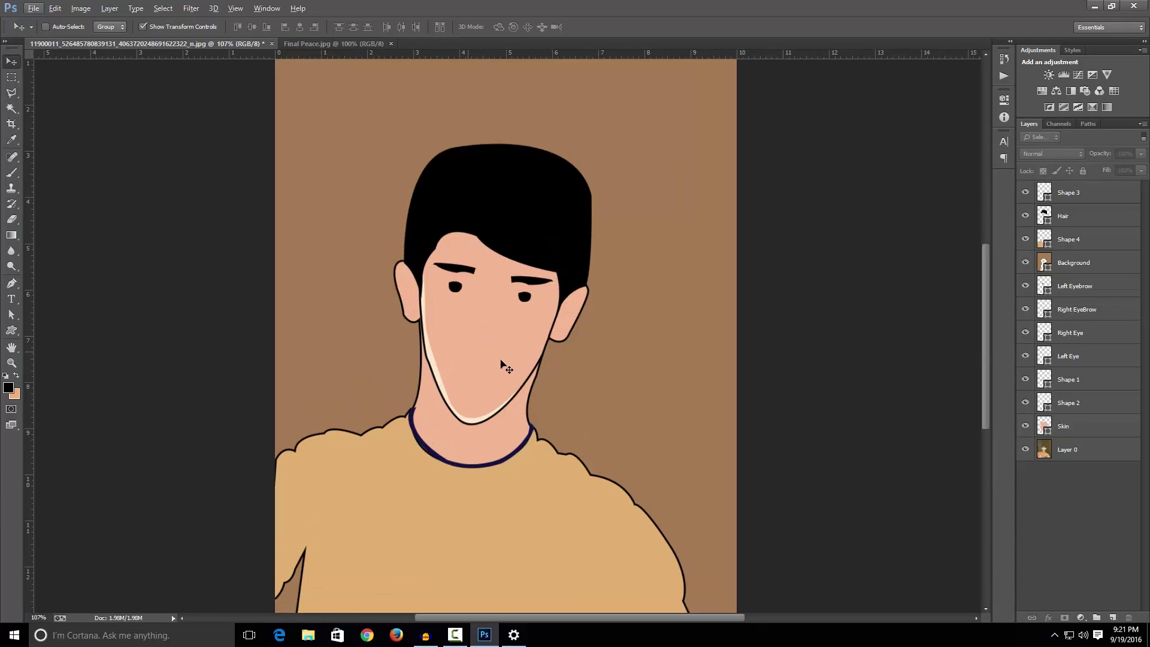
pyautogui.moveTo(1072, 402); pyautogui.dragTo(1071, 437)
pyautogui.moveTo(1078, 239); pyautogui.dragTo(1095, 185)
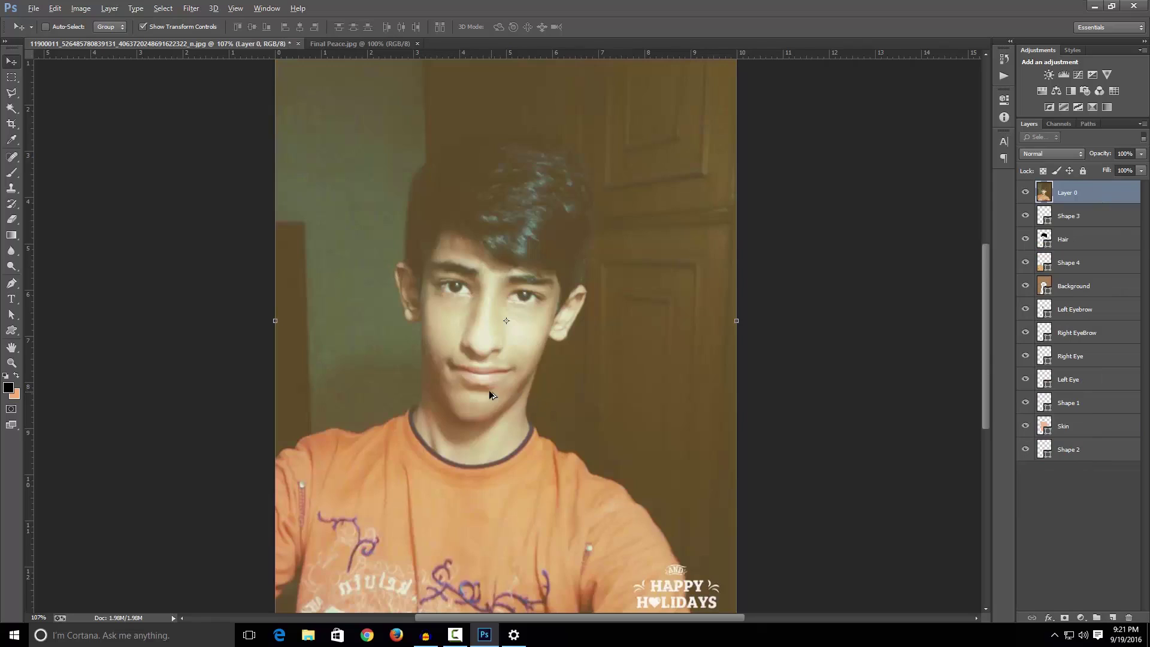
# Step: Trace a new Pen shape along the line between the lips, from the photo's right mouth corner to the left one
pyautogui.scroll(3, 489, 395)
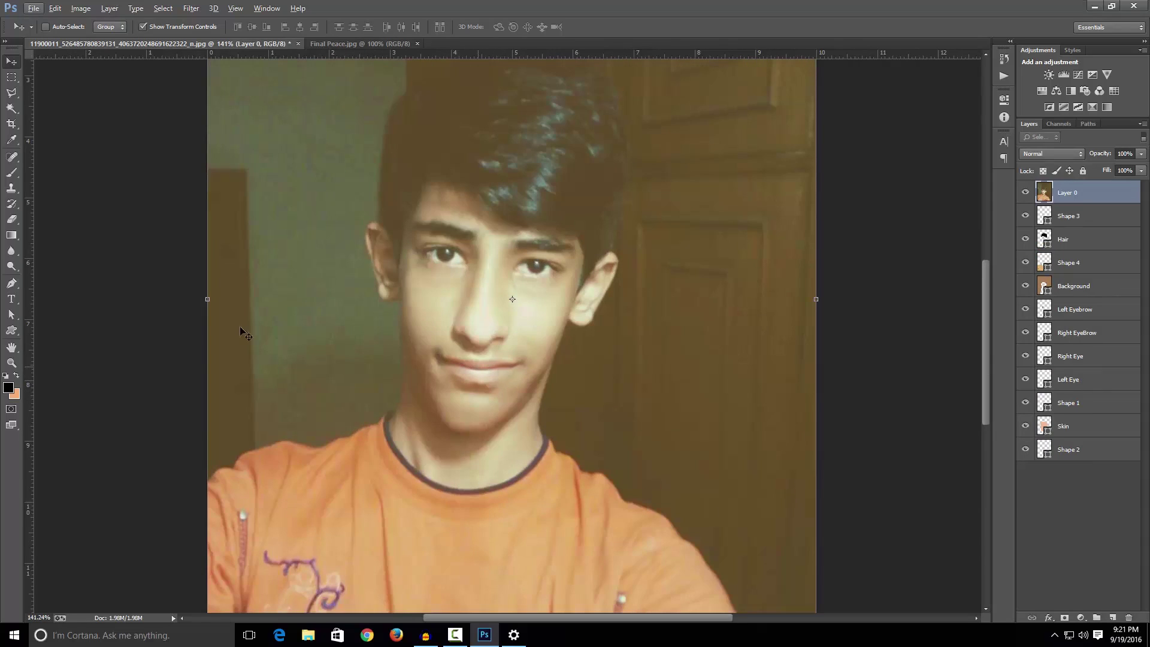
pyautogui.press('p')
pyautogui.scroll(7, 518, 370)
pyautogui.click(527, 357)
pyautogui.moveTo(489, 366); pyautogui.dragTo(386, 352)
pyautogui.keyDown('alt'); pyautogui.click(489, 366); pyautogui.keyUp('alt')
pyautogui.keyDown('alt'); pyautogui.click(460, 372); pyautogui.keyUp('alt')
pyautogui.click(379, 360)
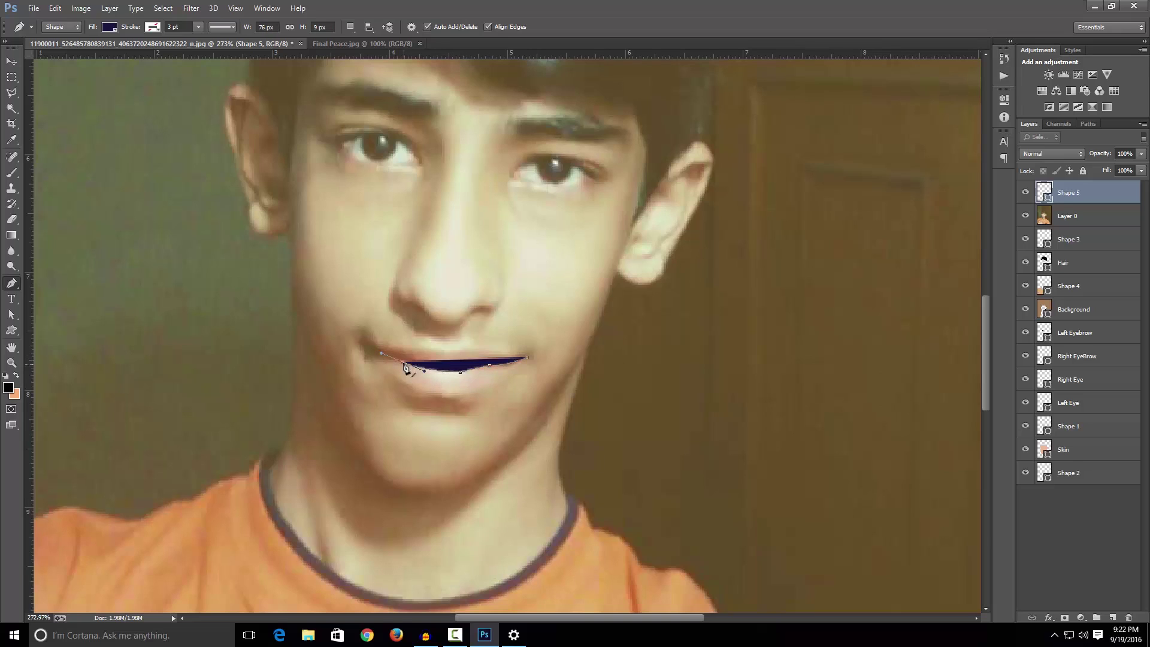
# Step: Remove the fill from the lip-line shape and trace its upper edge back toward the right mouth corner
pyautogui.click(109, 26)
pyautogui.click(58, 50)
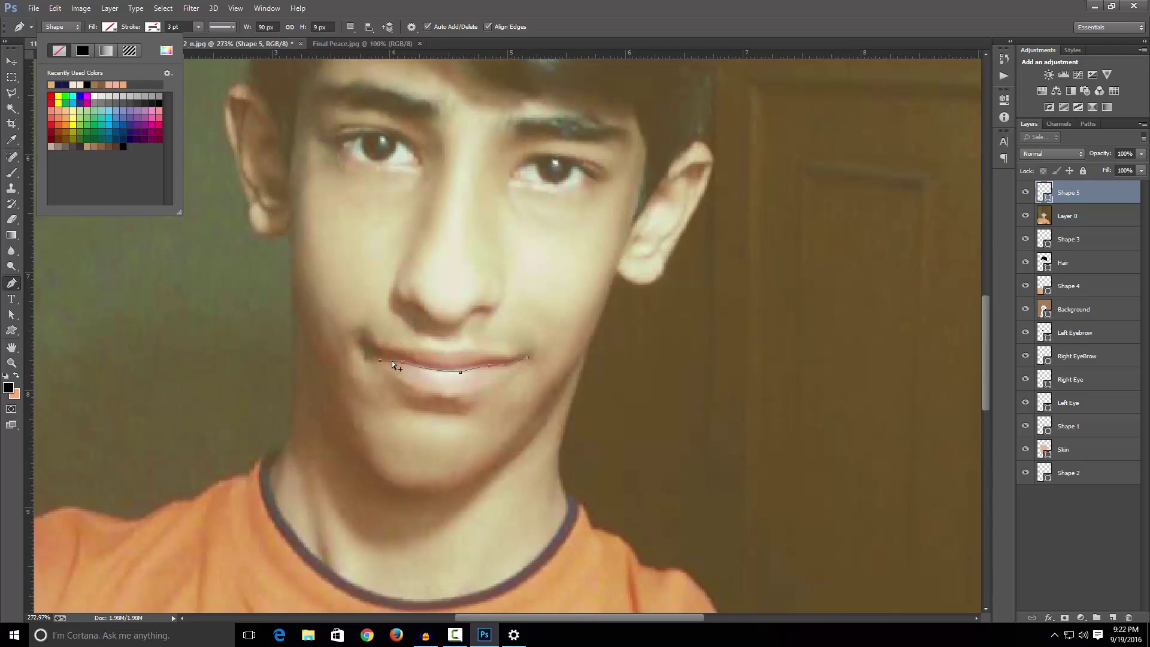
pyautogui.click(371, 355)
pyautogui.keyDown('alt'); pyautogui.click(413, 359); pyautogui.keyUp('alt')
pyautogui.moveTo(413, 359); pyautogui.dragTo(519, 361)
pyautogui.keyDown('alt'); pyautogui.click(478, 361); pyautogui.keyUp('alt')
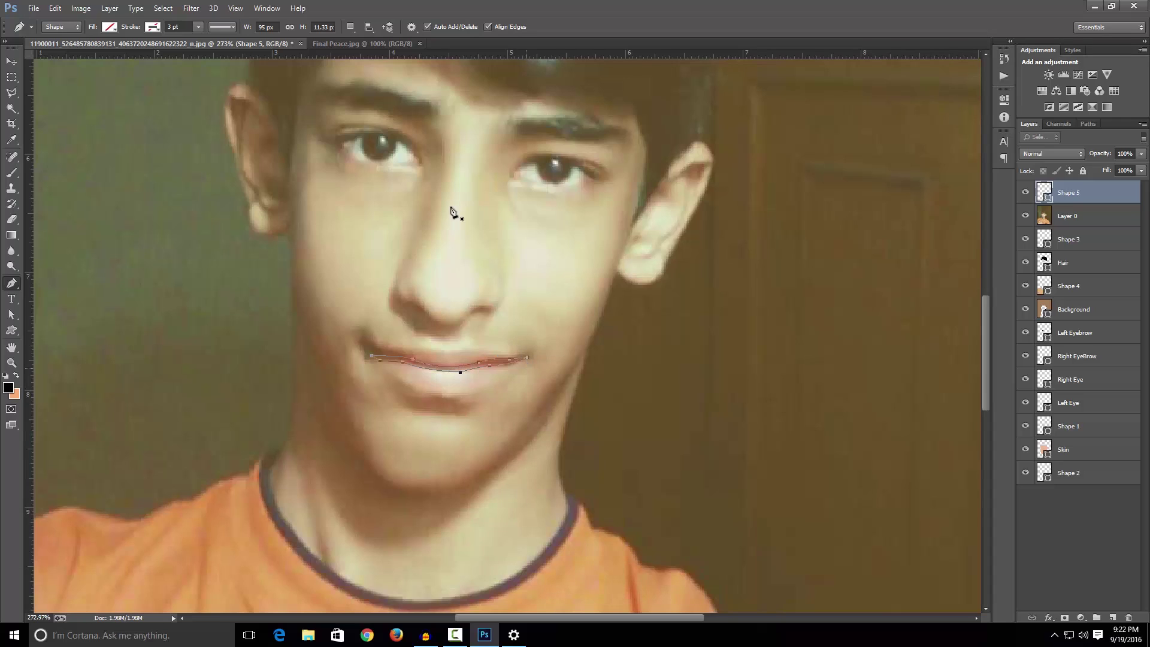
# Step: Fill the lip-line shape with solid black and deselect its layer
pyautogui.click(109, 27)
pyautogui.click(83, 51)
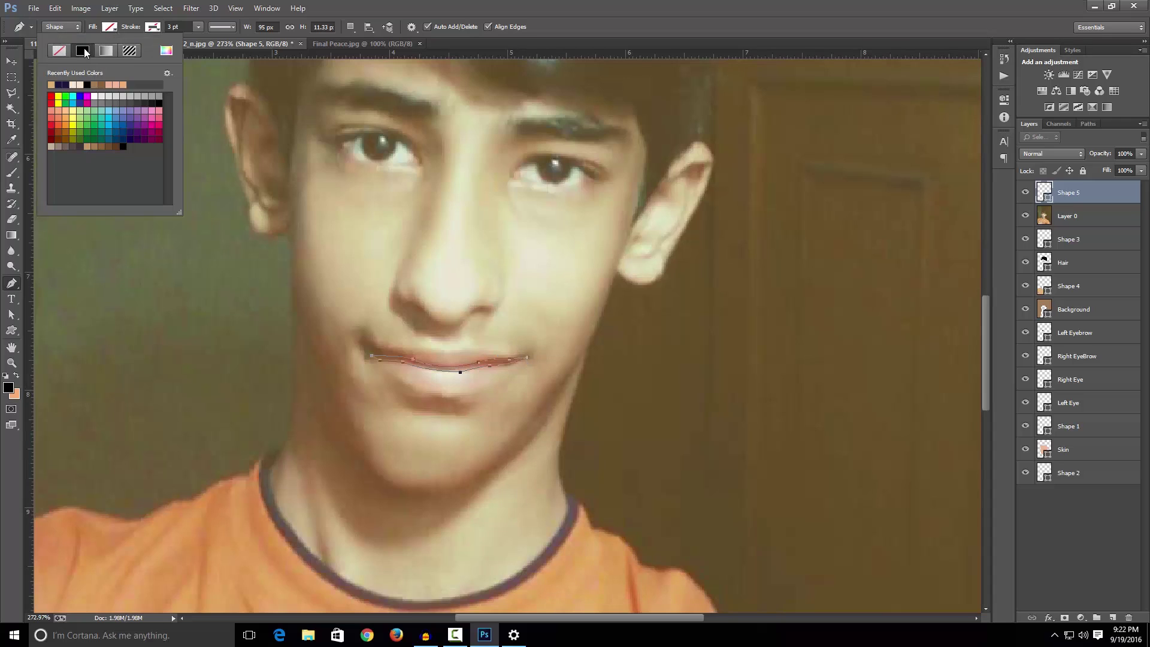
pyautogui.click(89, 84)
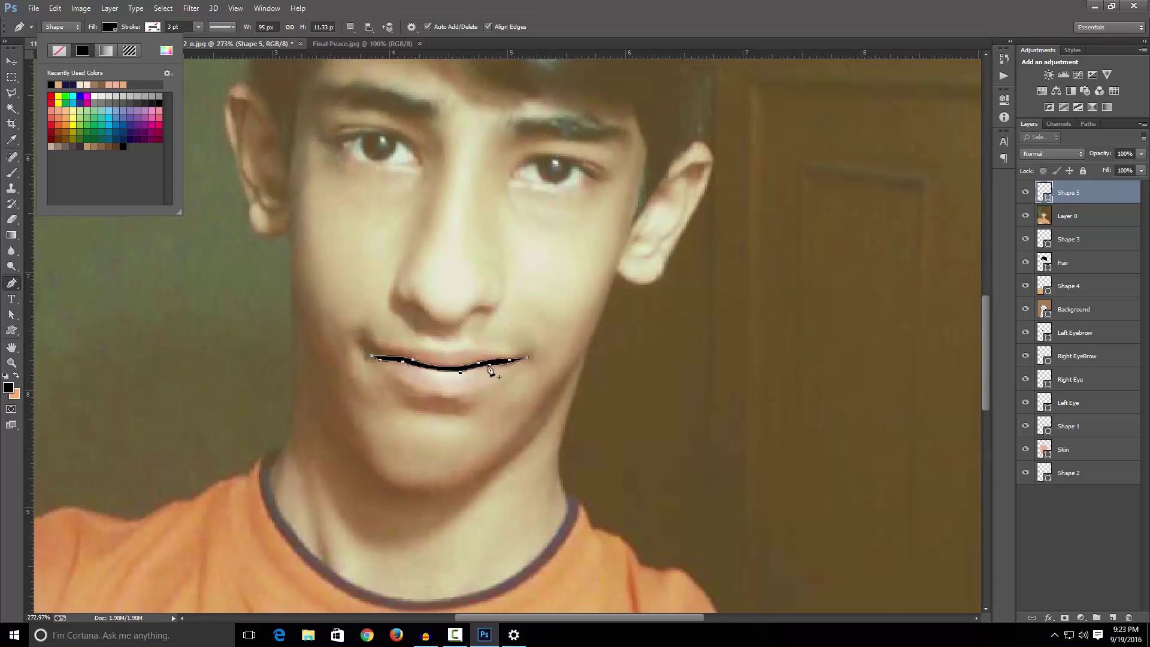
pyautogui.click(1112, 488)
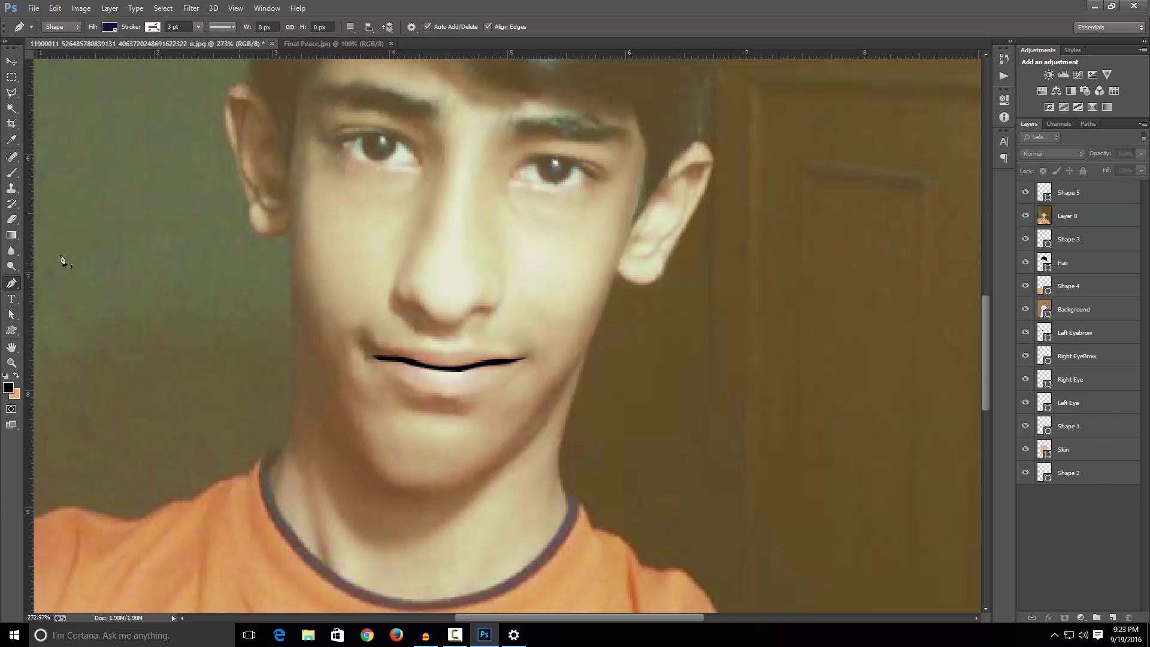
# Step: Trace a closed Pen shape around both lips, curving under the lower lip and back along the upper lip
pyautogui.click(374, 360)
pyautogui.moveTo(521, 361); pyautogui.dragTo(599, 285)
pyautogui.click(523, 358)
pyautogui.moveTo(458, 350); pyautogui.dragTo(420, 344)
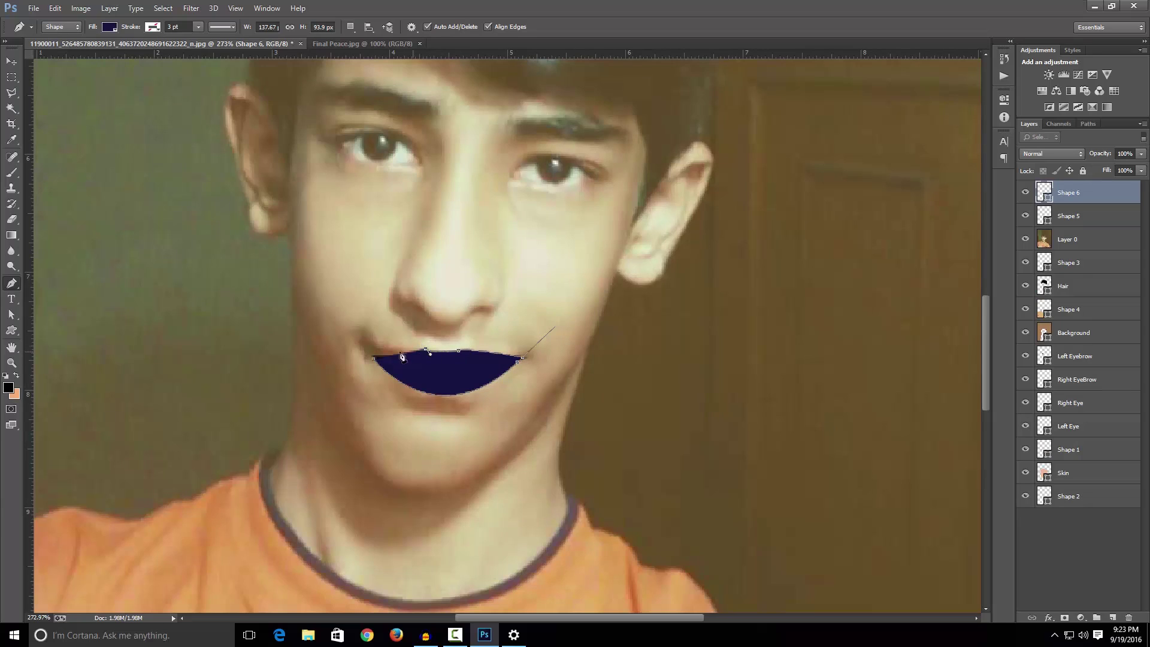
pyautogui.click(374, 359)
# Step: Fill the lips shape with muted pink #cc7071
pyautogui.click(110, 28)
pyautogui.click(52, 84)
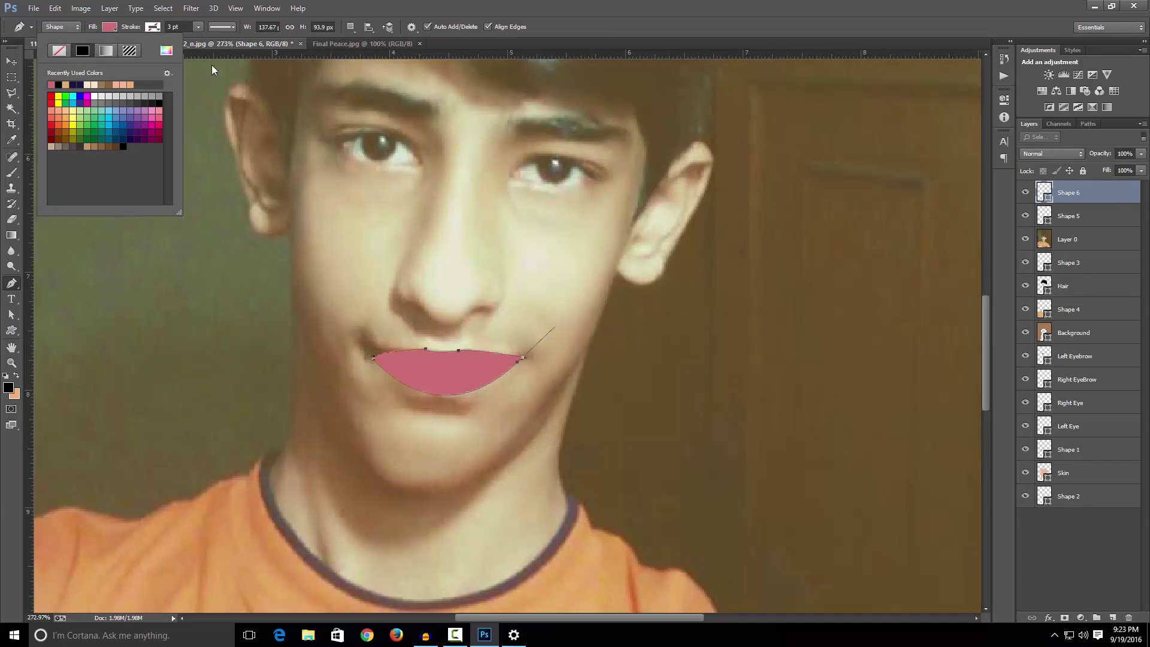
pyautogui.click(167, 51)
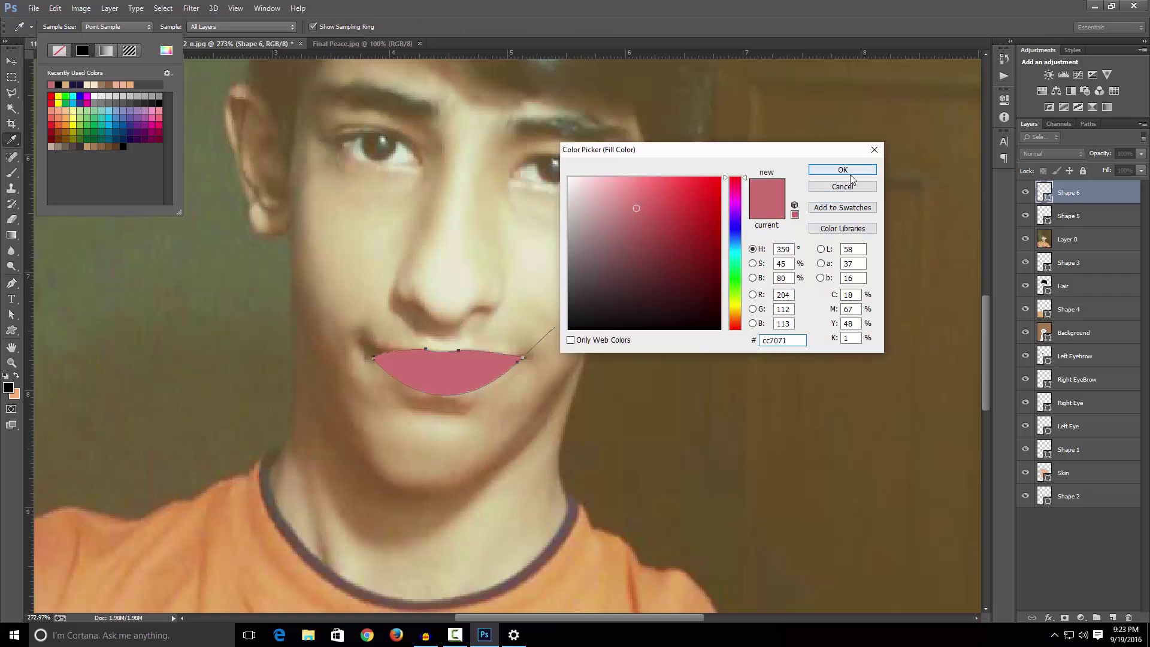
pyautogui.click(842, 171)
# Step: Place Shape 6 beneath Shape 5, and check the portrait by moving Layer 0 to the bottom of the stack and back to the top
pyautogui.moveTo(1084, 192)
pyautogui.mouseDown()
pyautogui.moveTo(1101, 251)
pyautogui.moveTo(1111, 224)
pyautogui.moveTo(1081, 503)
pyautogui.moveTo(1048, 563)
pyautogui.mouseUp()
pyautogui.click(1112, 547)
pyautogui.scroll(-3, 686, 425)
pyautogui.press('alt')
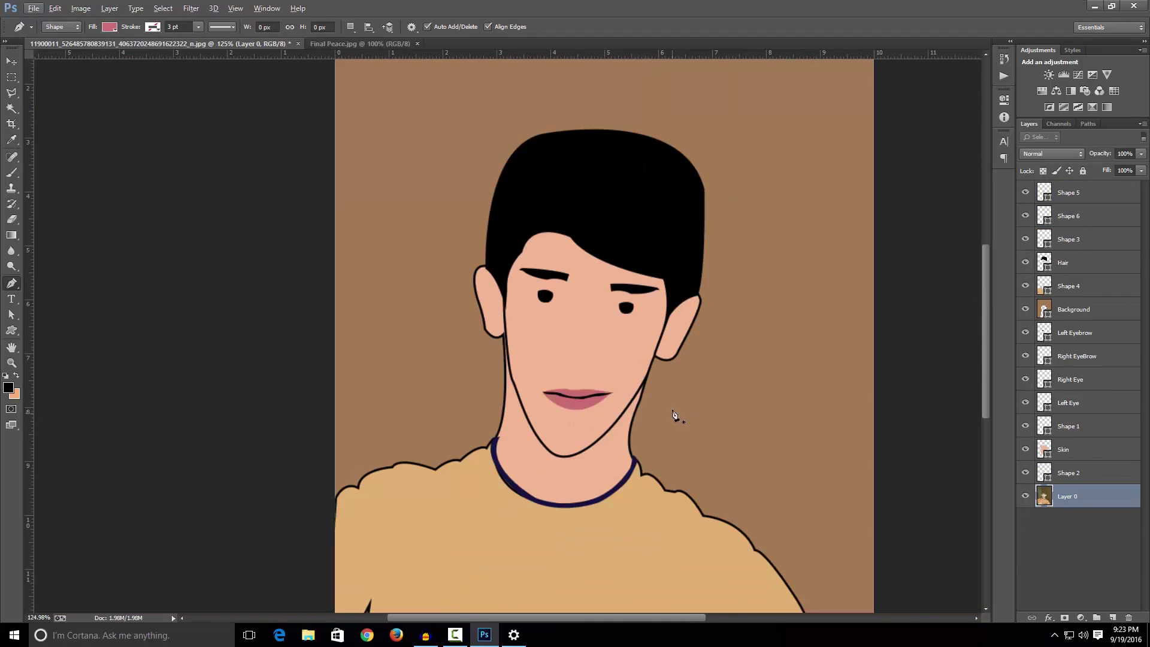
pyautogui.moveTo(1109, 492); pyautogui.dragTo(1121, 190)
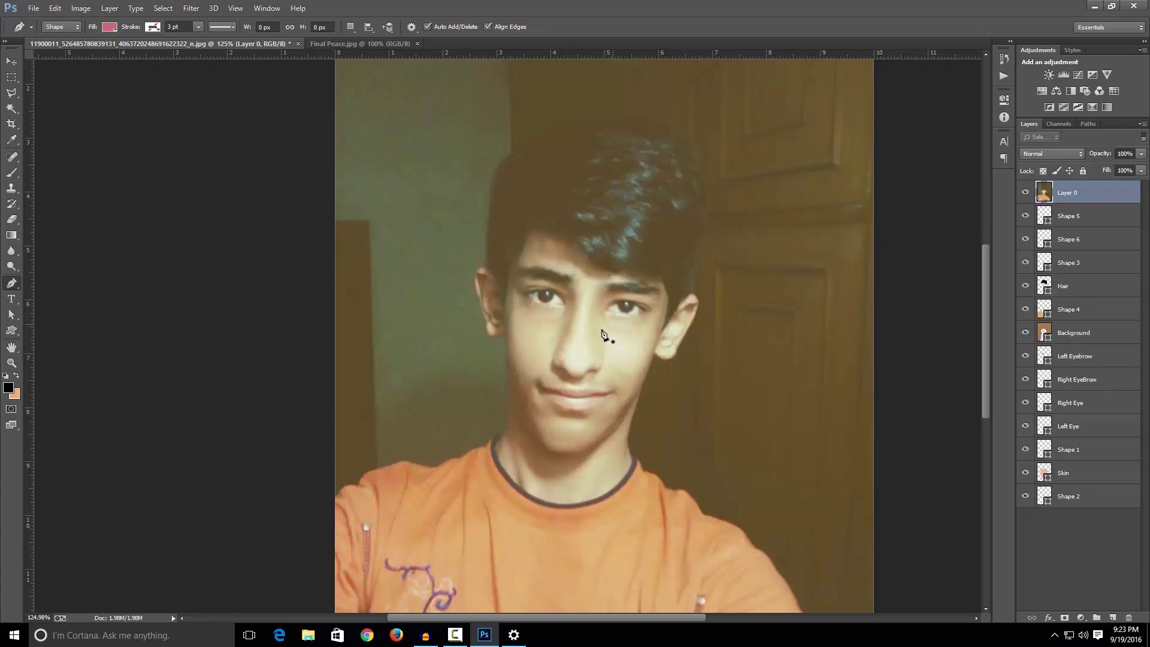
# Step: Trace a thin closed sliver down the left side of the nose bridge and fill it with muted grey-brown
pyautogui.click(567, 322)
pyautogui.click(552, 360)
pyautogui.click(568, 324)
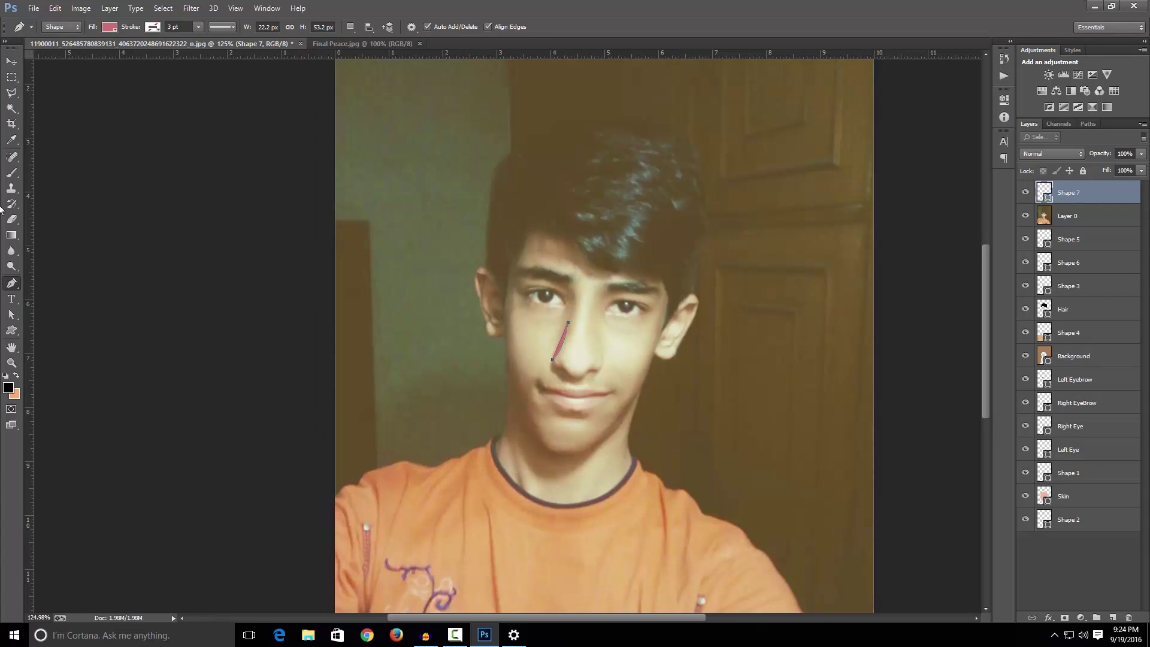
pyautogui.click(109, 27)
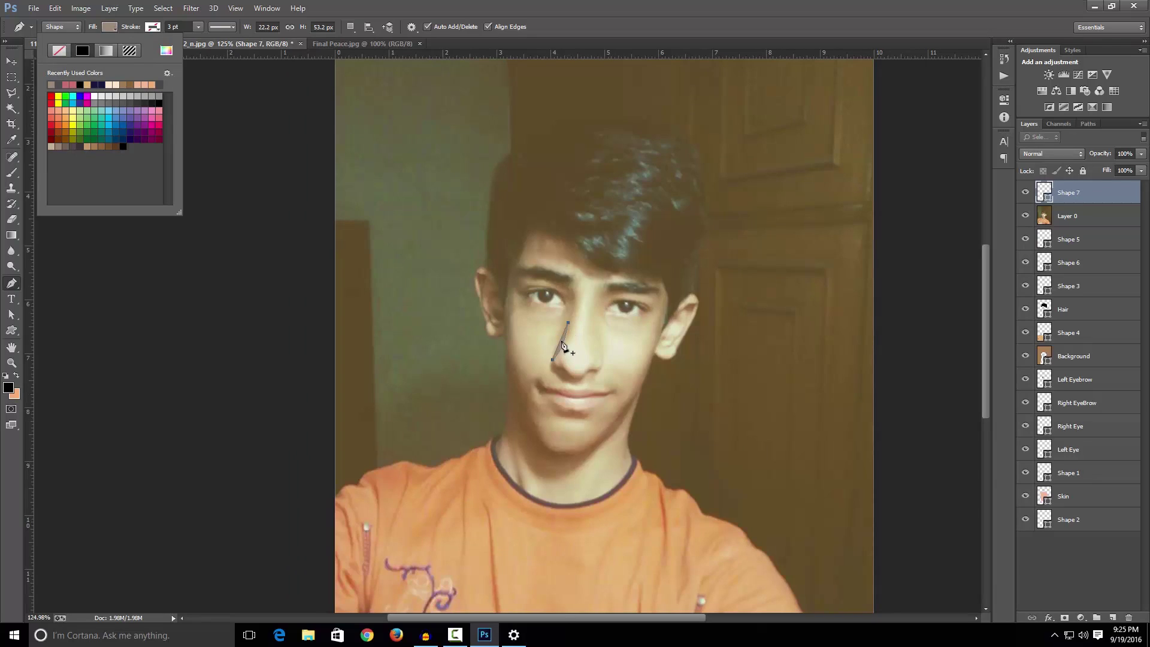
pyautogui.click(1083, 566)
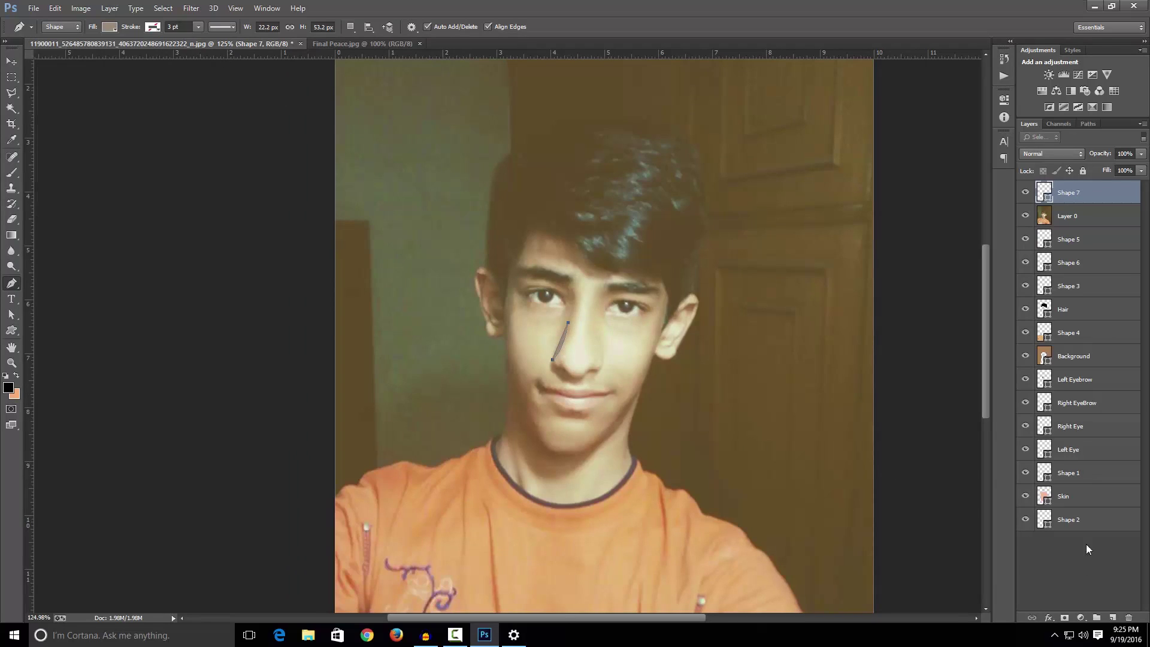
# Step: Trace a closed Pen shape along the underside of the nose, from the right nostril around the tip to the bridge shadow and back
pyautogui.scroll(5, 602, 378)
pyautogui.click(601, 374)
pyautogui.click(579, 369)
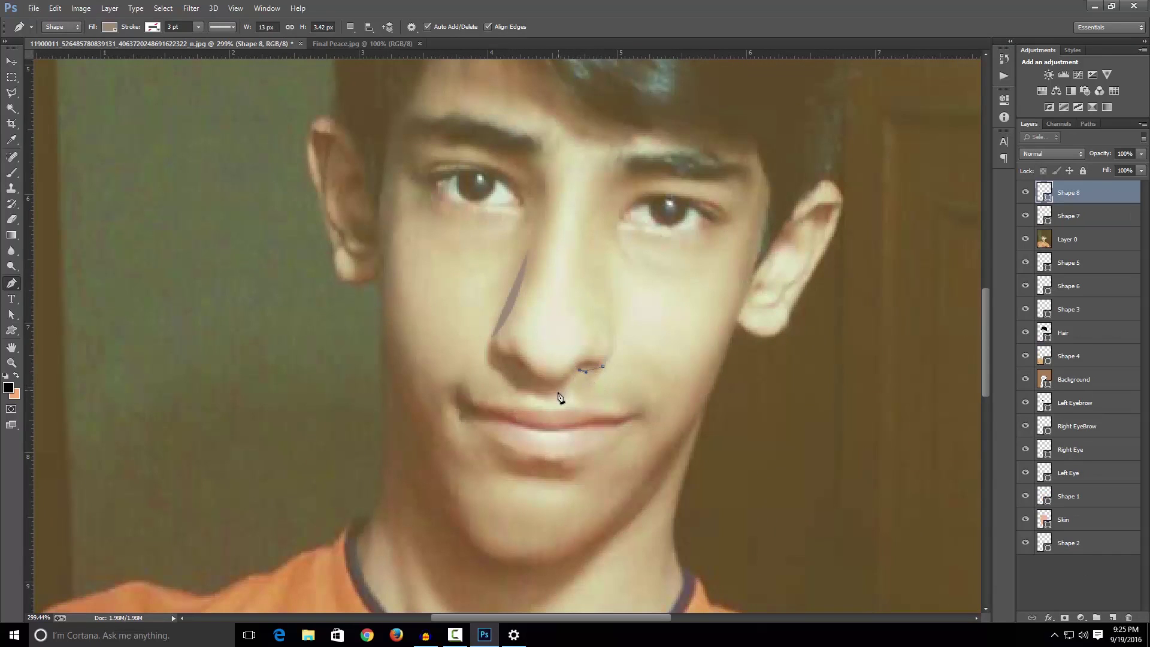
pyautogui.click(563, 393)
pyautogui.moveTo(500, 372); pyautogui.dragTo(502, 311)
pyautogui.click(500, 330)
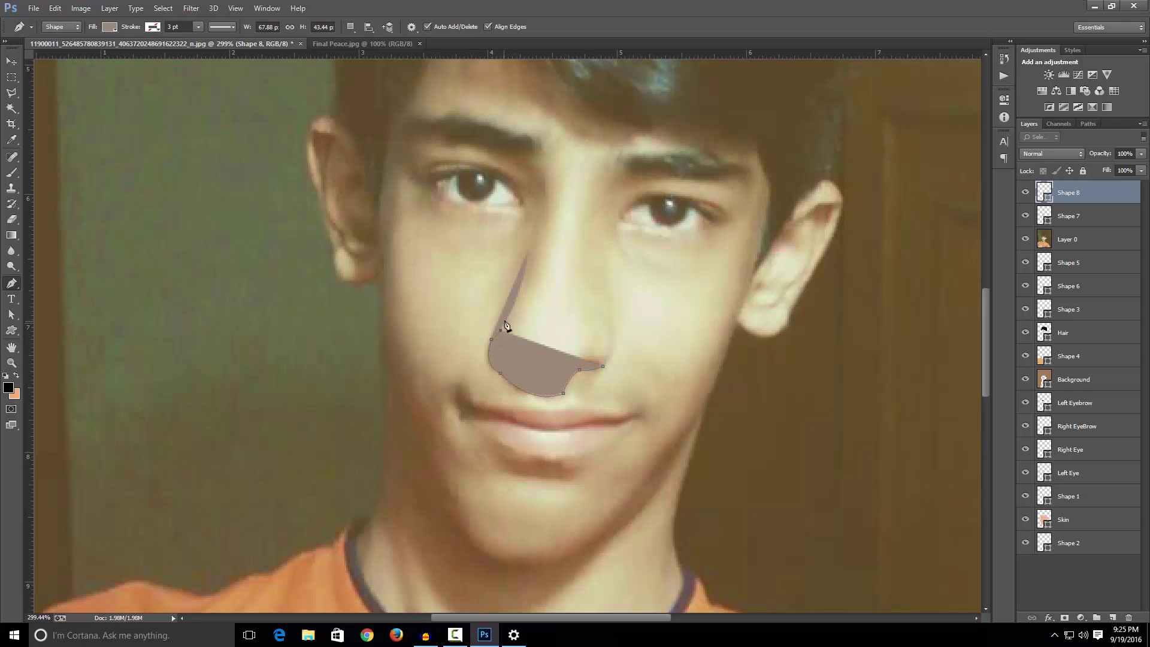
pyautogui.hotkey('ctrl', 'z')
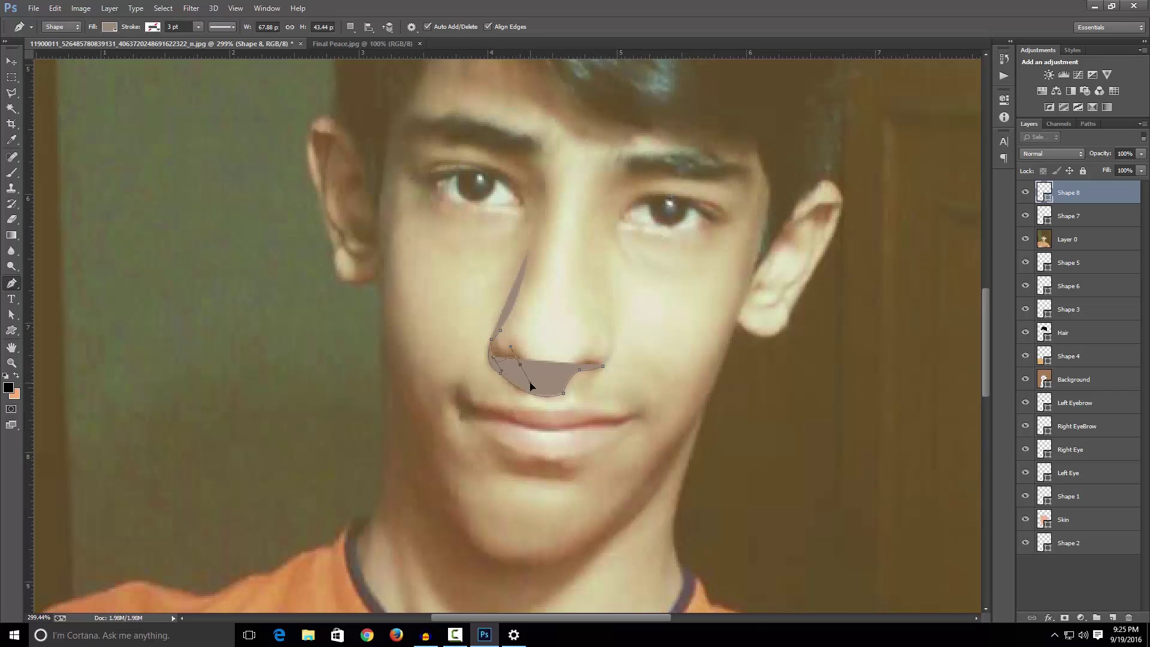
pyautogui.keyDown('alt'); pyautogui.click(521, 369); pyautogui.keyUp('alt')
pyautogui.moveTo(528, 382); pyautogui.dragTo(606, 369)
pyautogui.keyDown('alt'); pyautogui.click(577, 366); pyautogui.keyUp('alt')
# Step: Confirm #9d8b77 as the fill colour, and move Layer 0 to the bottom of the stack to check the portrait
pyautogui.click(110, 27)
pyautogui.click(166, 51)
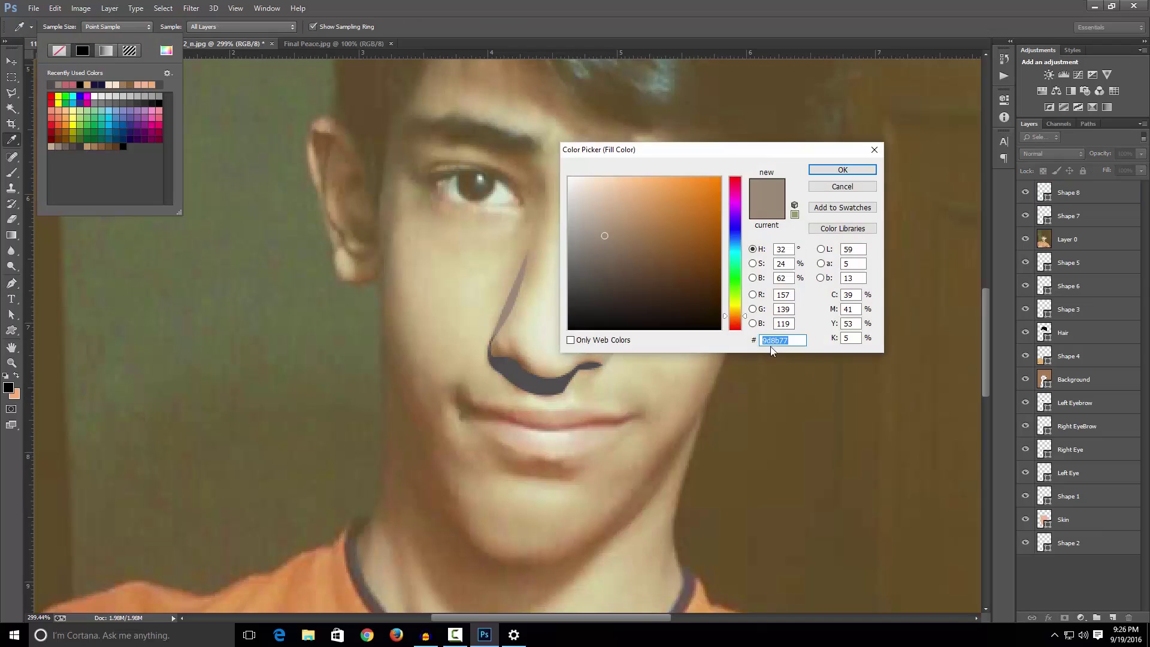
pyautogui.click(842, 169)
pyautogui.moveTo(1096, 544); pyautogui.dragTo(1101, 552)
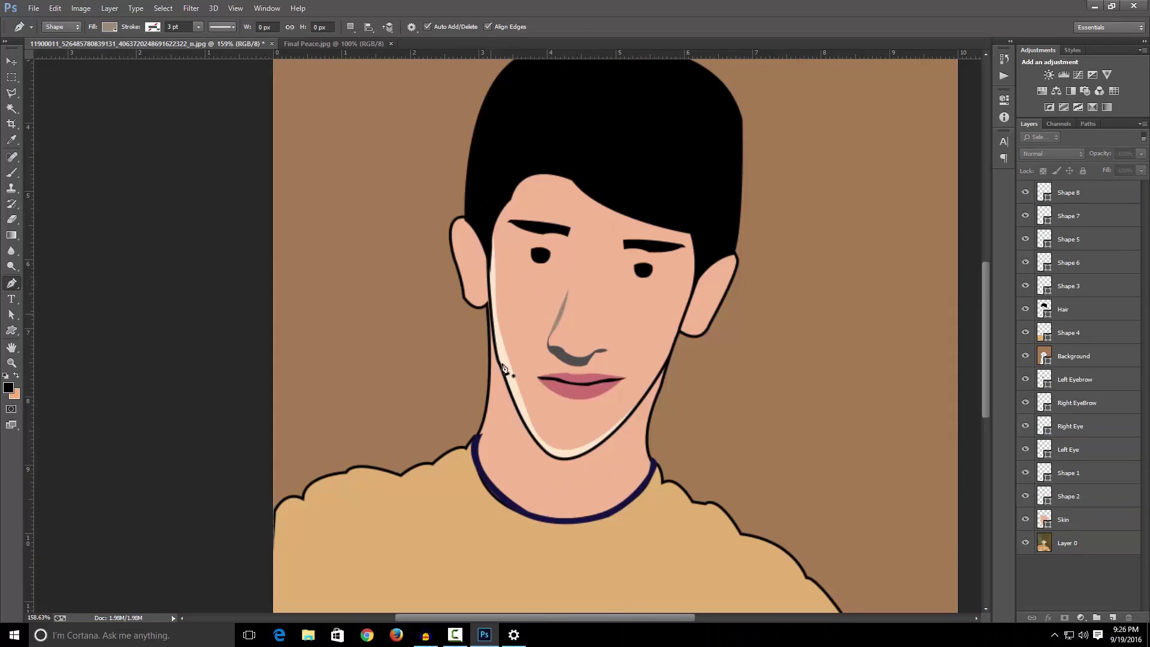
pyautogui.scroll(-4, 509, 370)
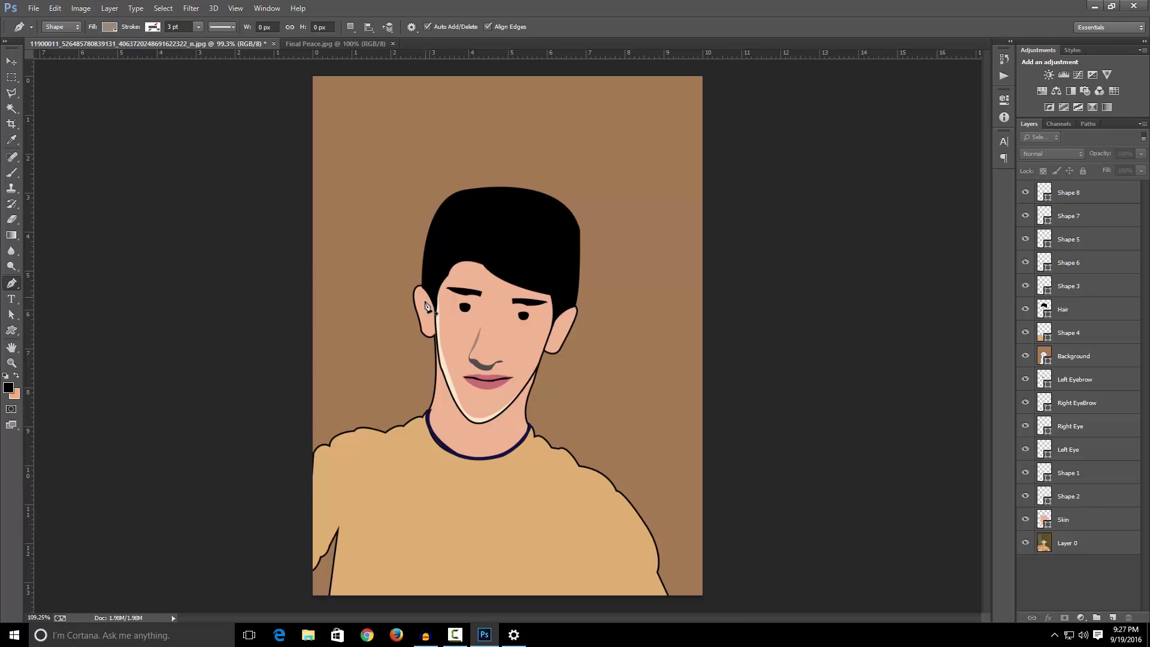
pyautogui.scroll(4, 440, 307)
# Step: Bring Layer 0 back to the top and trace the outer edge of the fold inside the ear on the photo's right side
pyautogui.moveTo(1060, 543); pyautogui.dragTo(1063, 192)
pyautogui.scroll(3, 678, 374)
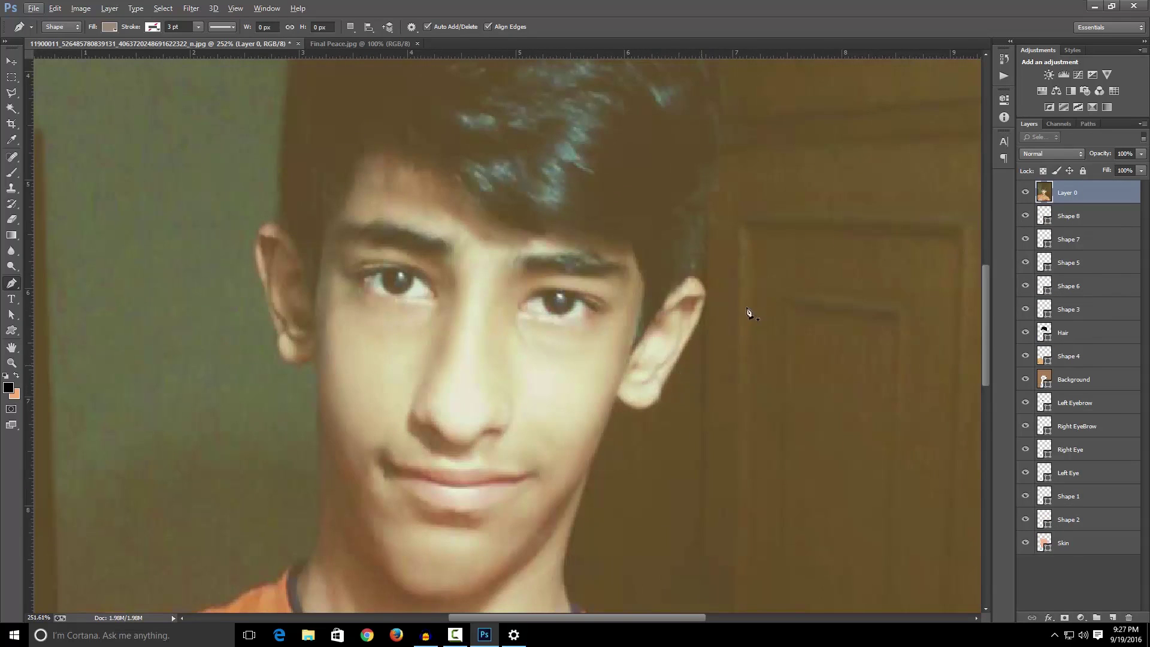
pyautogui.click(661, 317)
pyautogui.click(685, 298)
pyautogui.click(683, 330)
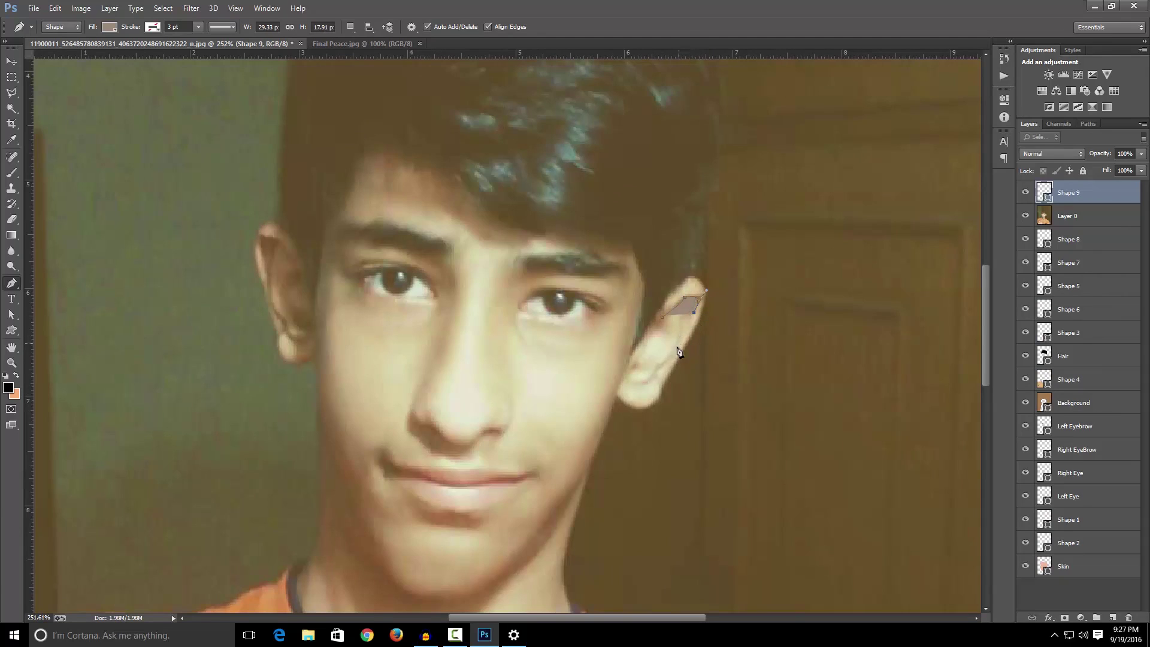
pyautogui.click(678, 343)
pyautogui.click(659, 368)
pyautogui.moveTo(632, 383); pyautogui.dragTo(612, 378)
# Step: Remove the ear shape's fill, close the shape by tracing back along the fold's inner edge, and fill it with black
pyautogui.click(109, 27)
pyautogui.click(57, 50)
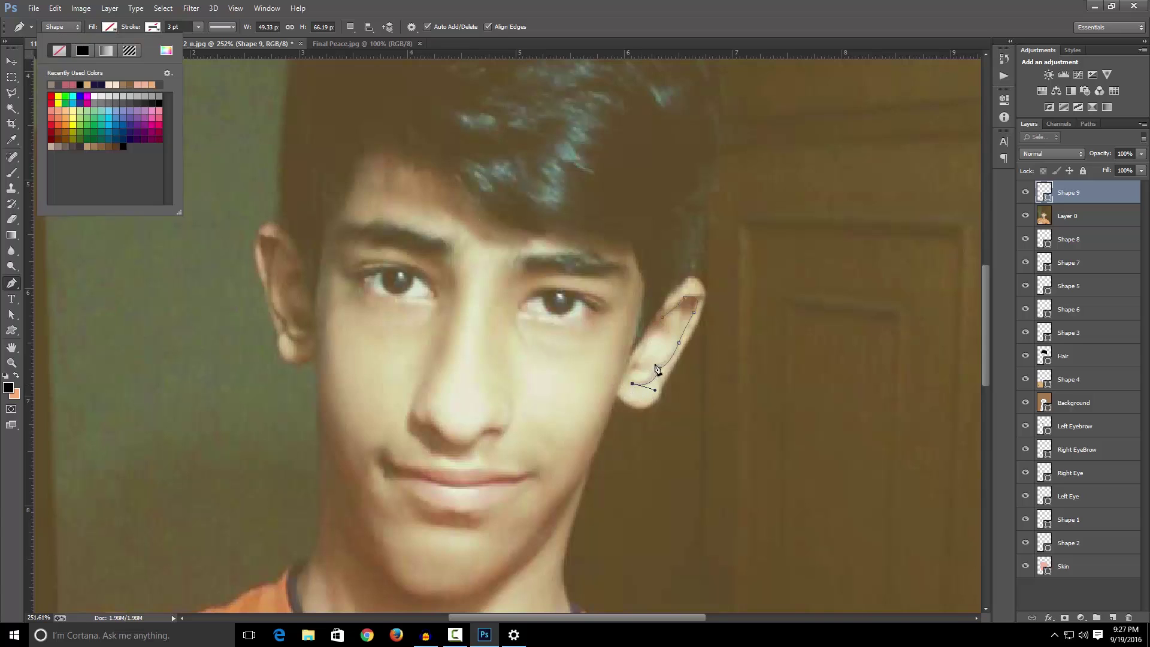
pyautogui.click(646, 368)
pyautogui.click(657, 367)
pyautogui.moveTo(674, 341); pyautogui.dragTo(637, 334)
pyautogui.click(109, 27)
pyautogui.click(82, 51)
pyautogui.click(102, 85)
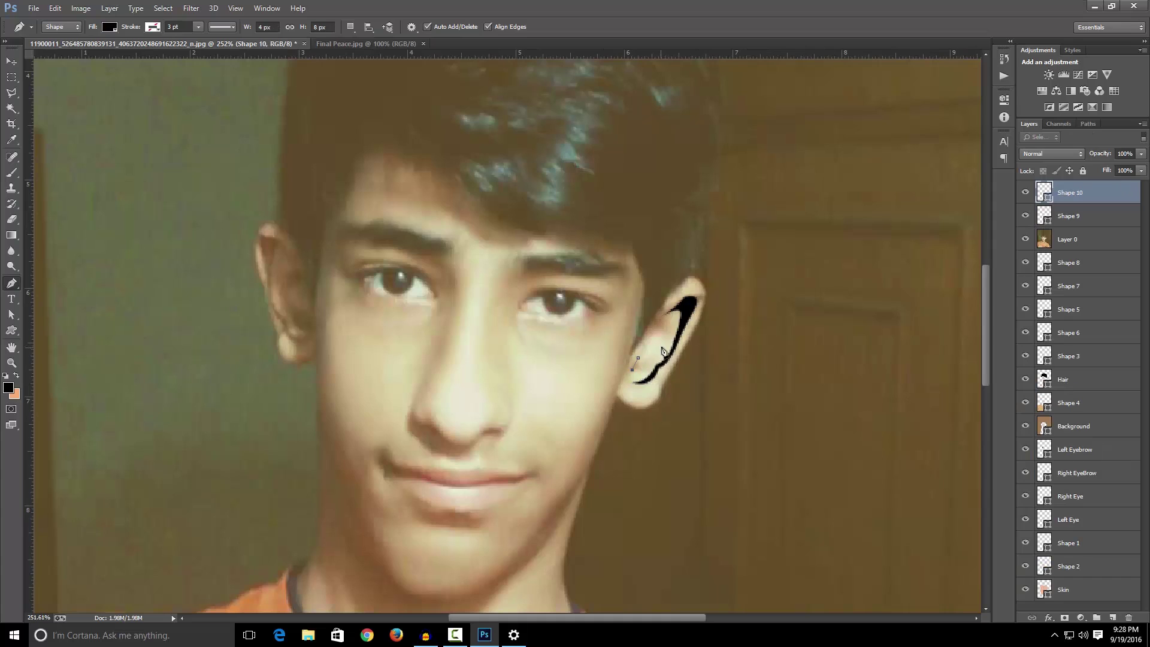
# Step: Trace a second closed, curved Pen shape inside the same ear, beside the black fold shadow
pyautogui.moveTo(664, 351); pyautogui.dragTo(661, 315)
pyautogui.keyDown('alt'); pyautogui.click(664, 350); pyautogui.keyUp('alt')
pyautogui.keyDown('alt'); pyautogui.click(664, 323); pyautogui.keyUp('alt')
pyautogui.click(661, 328)
pyautogui.moveTo(637, 358); pyautogui.dragTo(634, 358)
# Step: Fill the second inner-ear shape with light beige #c8b29b
pyautogui.click(109, 27)
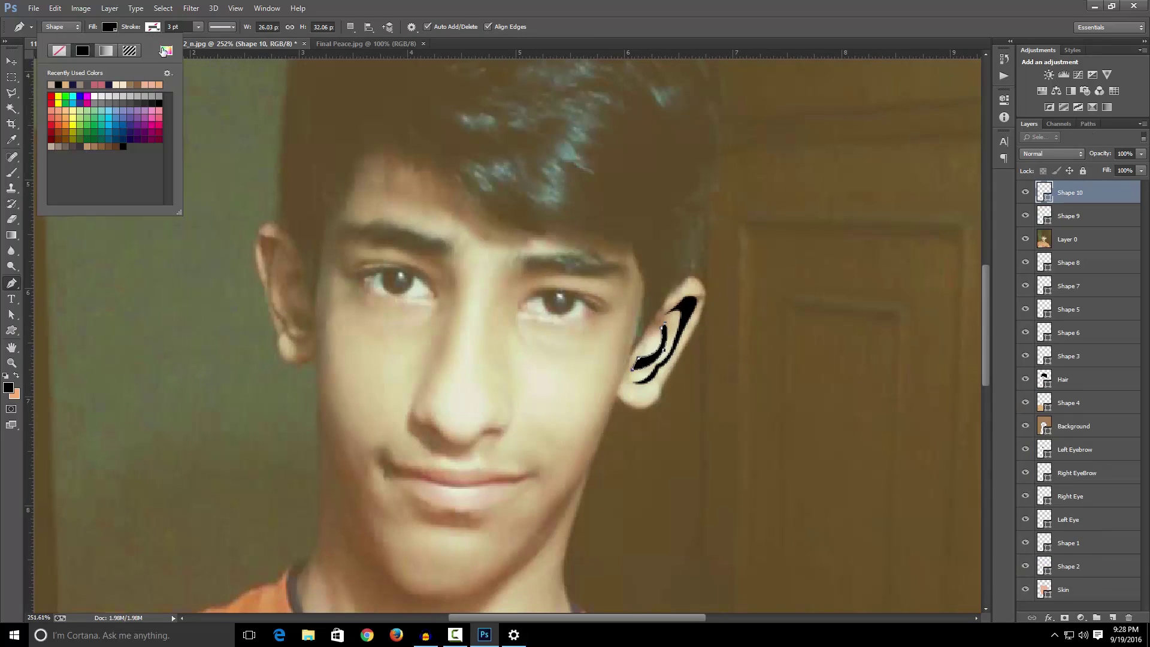
pyautogui.click(166, 50)
pyautogui.click(874, 150)
pyautogui.click(51, 85)
pyautogui.click(165, 50)
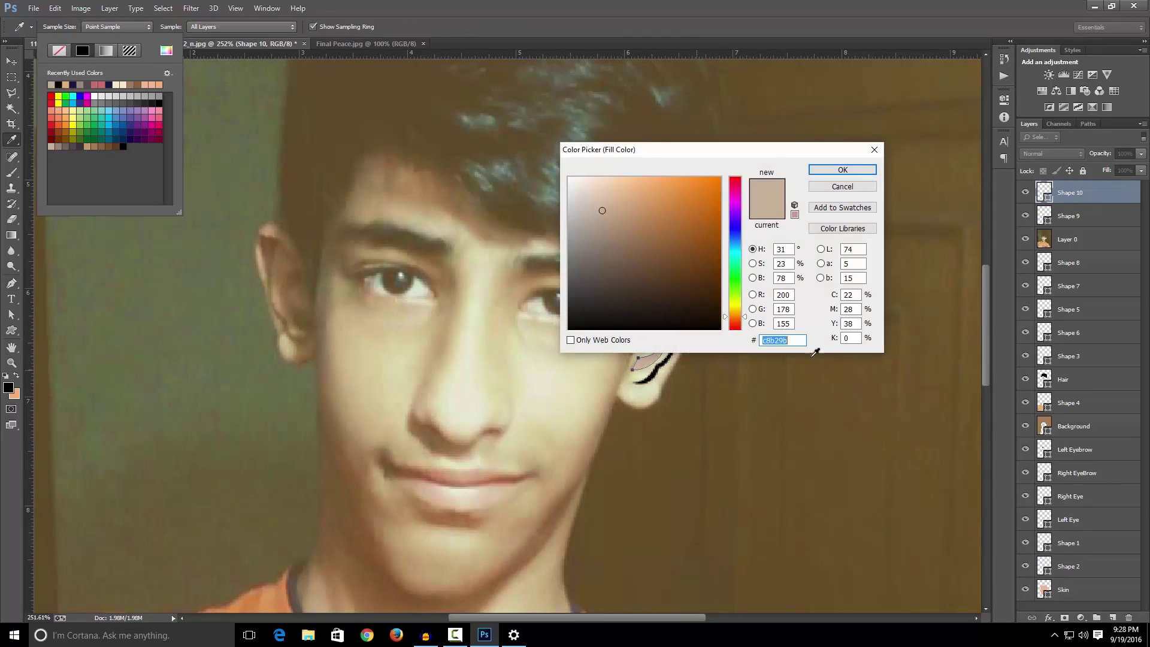
pyautogui.click(849, 171)
# Step: Send Layer 0 to the bottom, and place mirrored duplicates of Shape 9 and Shape 10 on the portrait's left ear
pyautogui.moveTo(1096, 242); pyautogui.dragTo(1111, 600)
pyautogui.scroll(-2, 752, 404)
pyautogui.click(1090, 210)
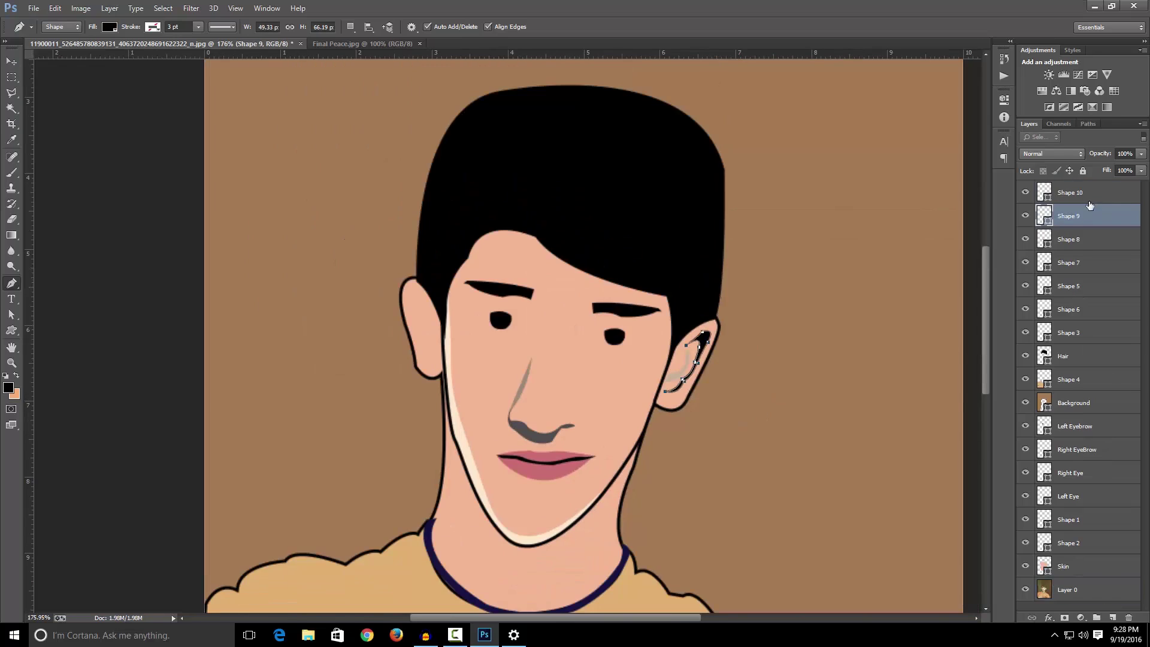
pyautogui.keyDown('shift'); pyautogui.click(1087, 195); pyautogui.keyUp('shift')
pyautogui.press('v')
pyautogui.moveTo(706, 340); pyautogui.dragTo(465, 296)
pyautogui.moveTo(430, 345); pyautogui.dragTo(427, 342)
pyautogui.click(601, 28)
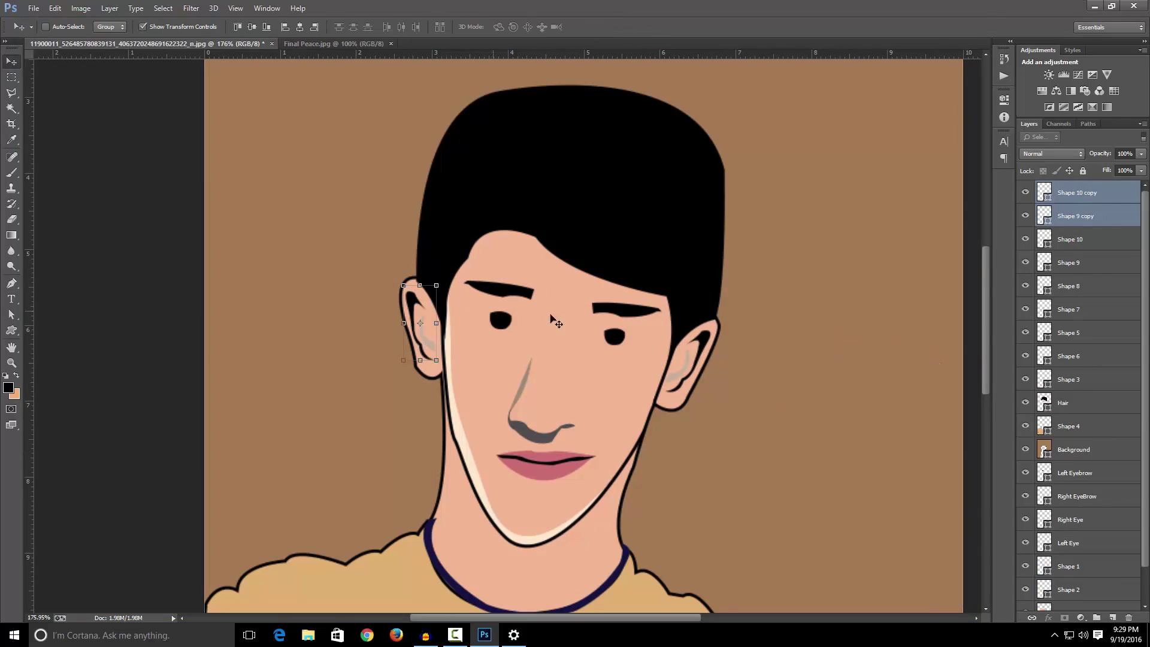
# Step: Rename the Shape 3 layer as Collar
pyautogui.scroll(-3, 564, 458)
pyautogui.scroll(-3, 689, 476)
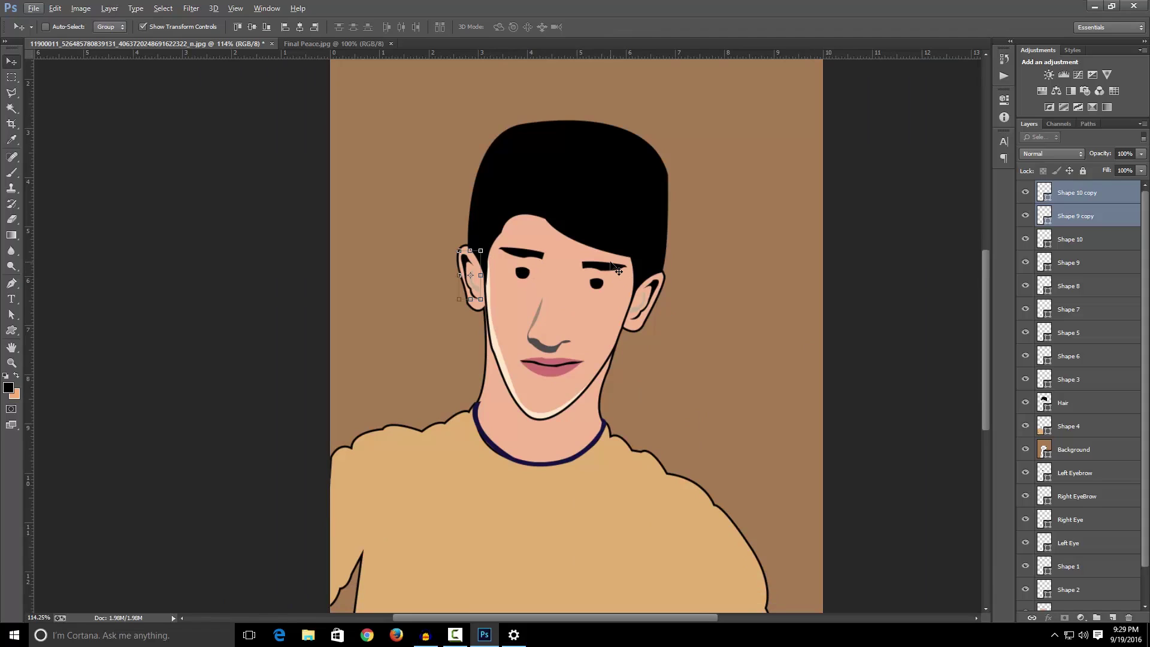
pyautogui.scroll(-2, 1078, 390)
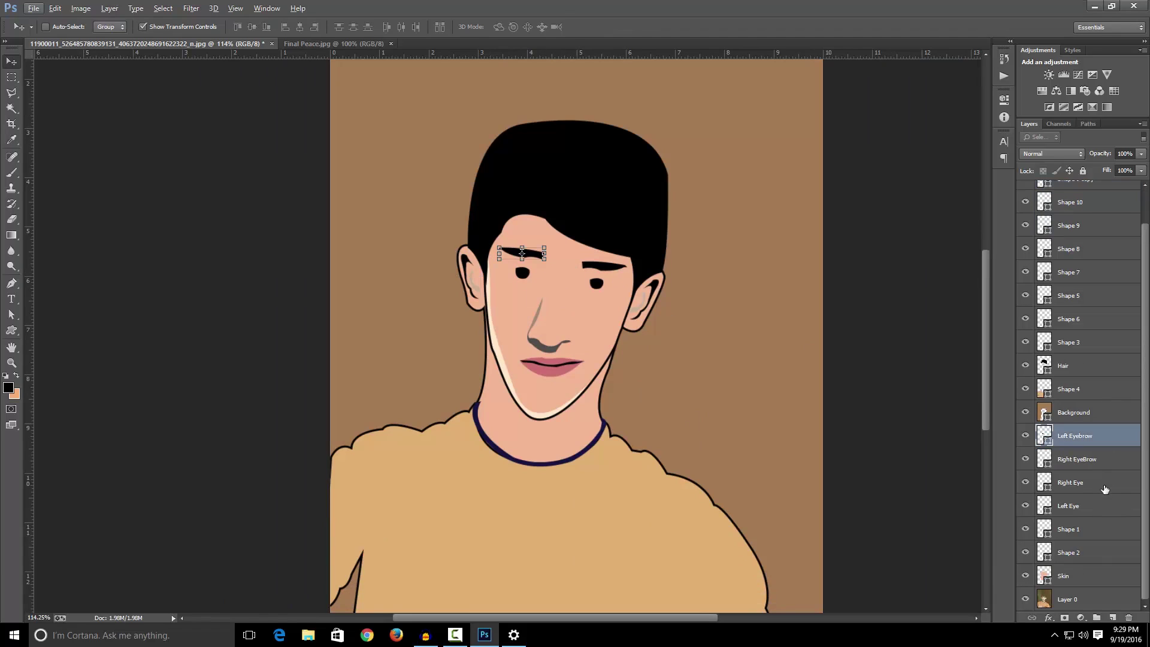
pyautogui.click(1097, 323)
pyautogui.click(1099, 342)
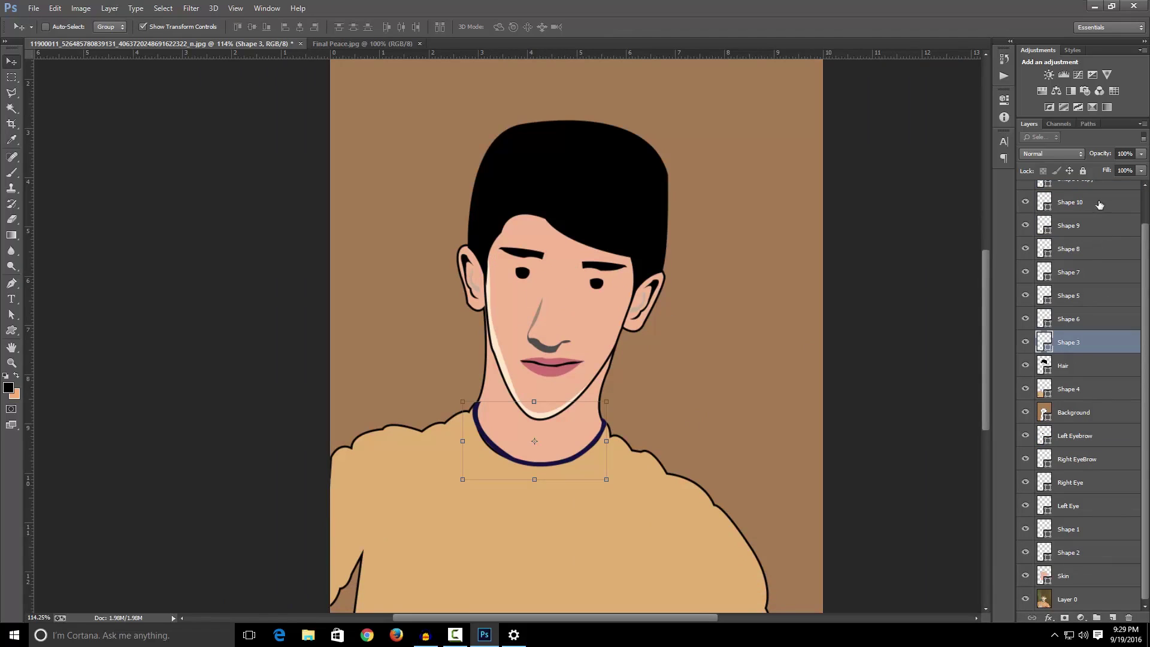
pyautogui.doubleClick(1068, 342)
pyautogui.write('Collar')
pyautogui.press('Return')
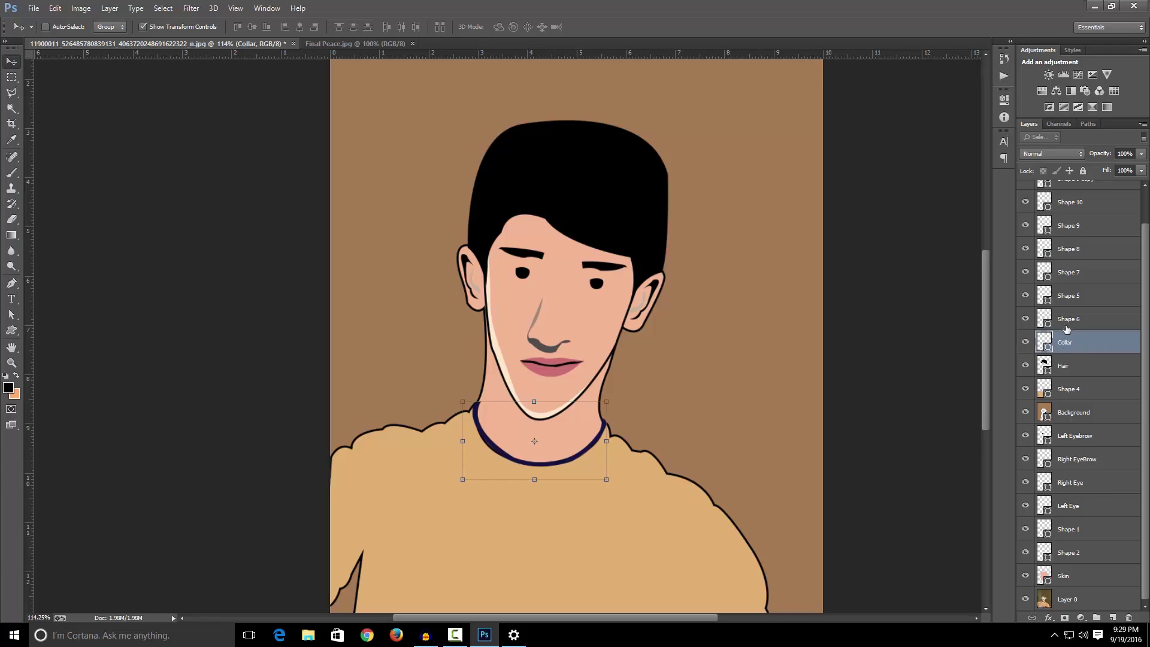
# Step: Rename the Shape 6 layer as Lips and the Shape 5 layer as lips shadow
pyautogui.click(1069, 318)
pyautogui.doubleClick(1069, 318)
pyautogui.write('Lips')
pyautogui.press('Return')
pyautogui.doubleClick(1078, 295)
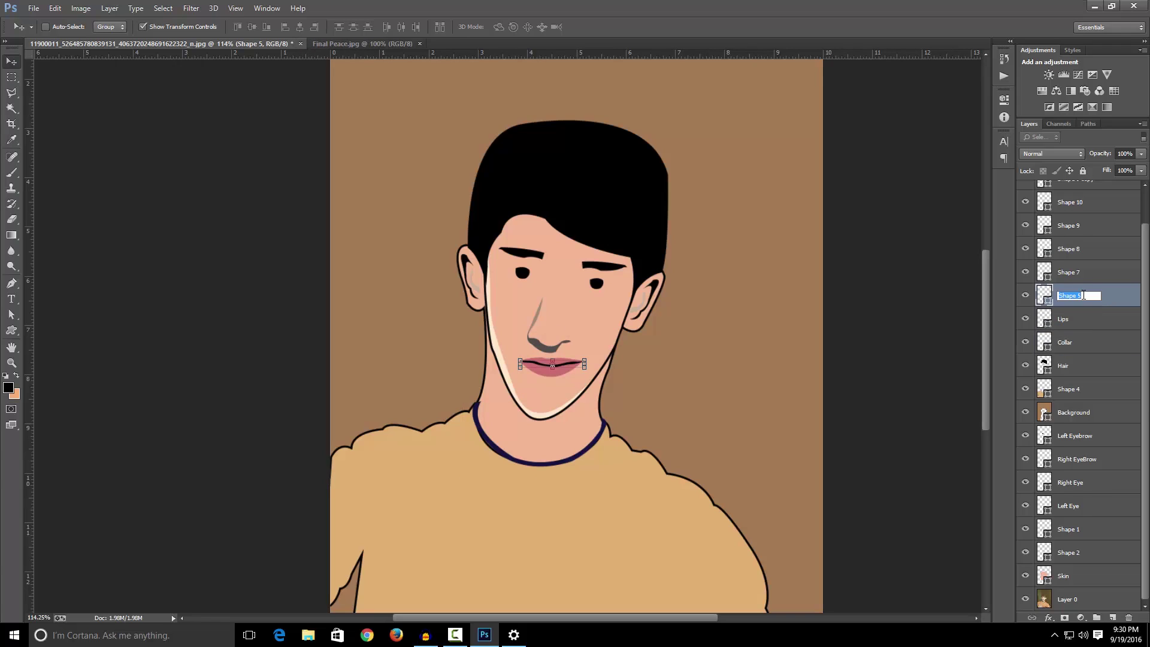
pyautogui.write('lips shadow')
pyautogui.press('Return')
# Step: Rename Shape 7 as Nose Shadow Light and Shape 8 as Nose shadow Dark
pyautogui.doubleClick(1076, 273)
pyautogui.write('NOse Shadow Light')
pyautogui.press('Return')
pyautogui.doubleClick(1071, 248)
pyautogui.write('Nose shadow Dakr')
pyautogui.press('BackSpace')
pyautogui.press('BackSpace')
pyautogui.write('rk')
pyautogui.press('Return')
# Step: Rename Shape 9 as Ears shadow 1 and Shape 10 as Ears shadow 2
pyautogui.doubleClick(1072, 226)
pyautogui.write('Ear')
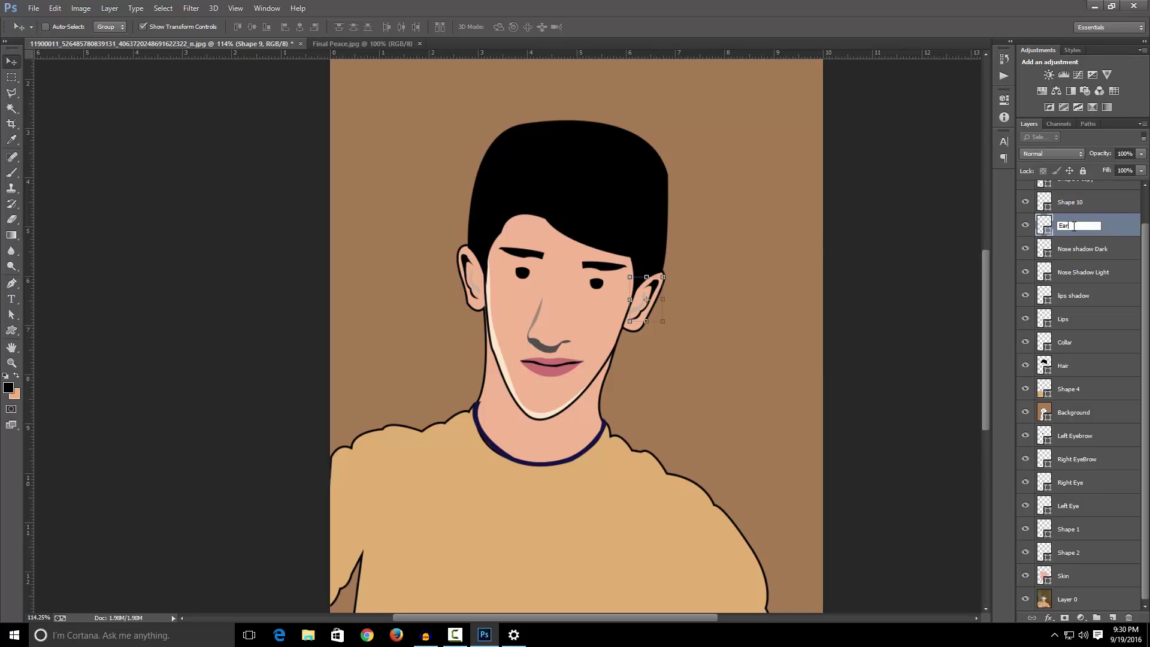
pyautogui.write('s shadow 1')
pyautogui.press('Return')
pyautogui.doubleClick(1073, 242)
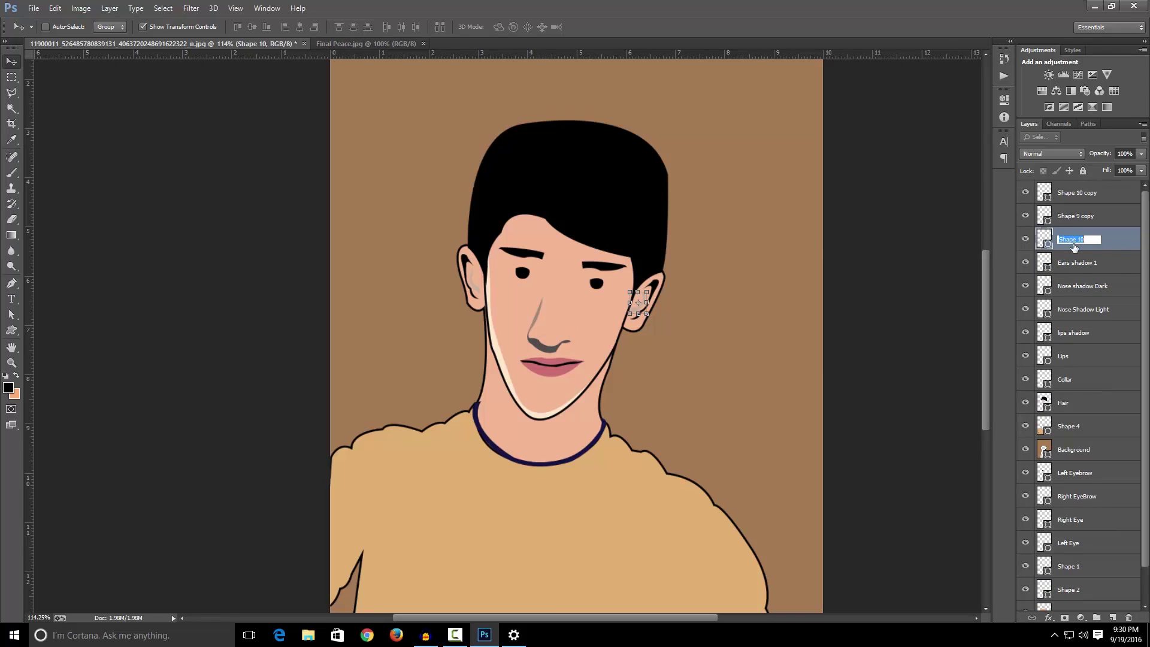
pyautogui.press('Return')
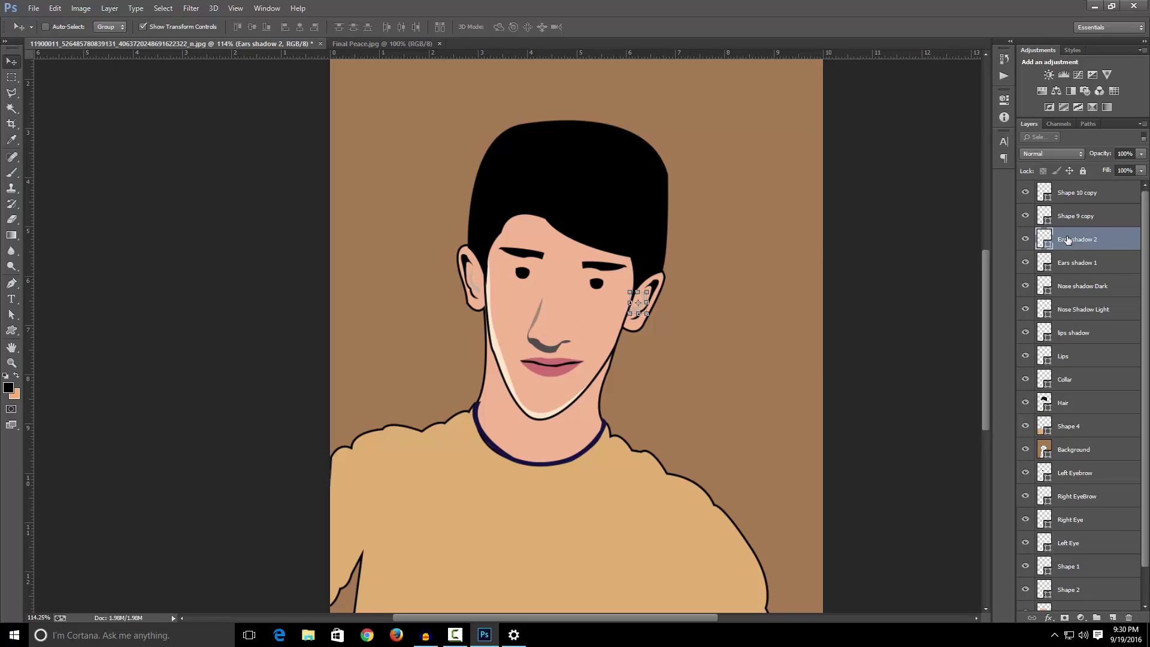
# Step: Rename Shape 9 copy as Ears Shadow 1copy and Shape 10 copy as Ears Shadow 2copy
pyautogui.doubleClick(1058, 219)
pyautogui.write('ears Shadow 1')
pyautogui.press('Return')
pyautogui.doubleClick(1080, 193)
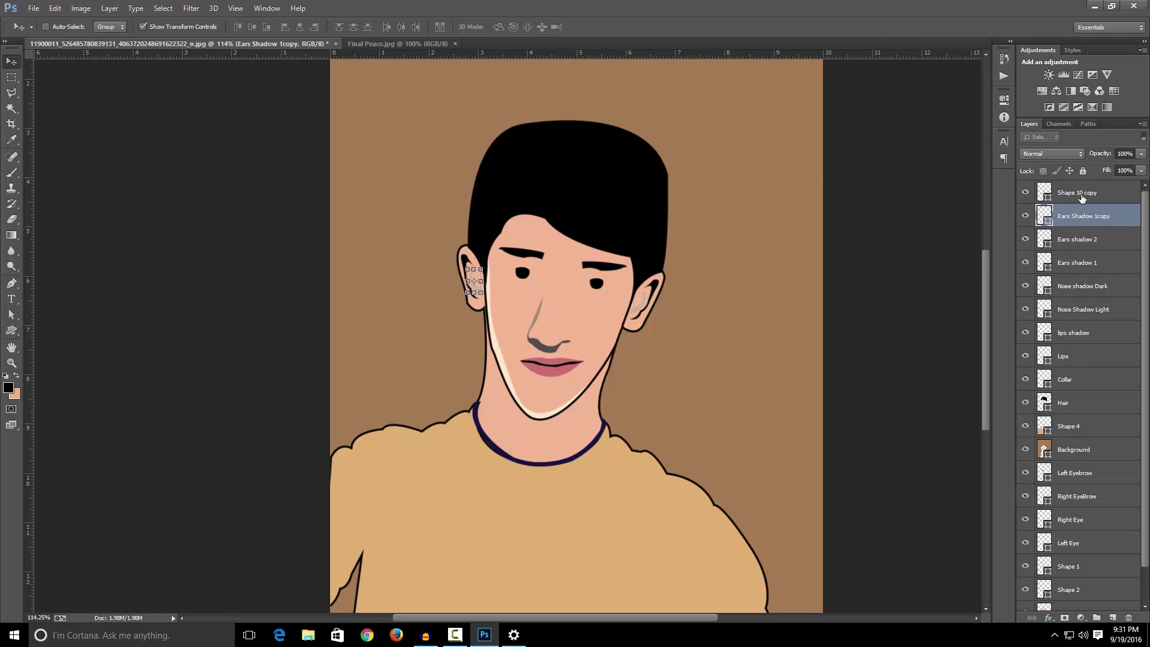
pyautogui.write('Ears Shadow 2')
pyautogui.press('Return')
# Step: Rename Shape 1 as Face Outline and Shape 2 as Face Shadow
pyautogui.scroll(-2, 1112, 303)
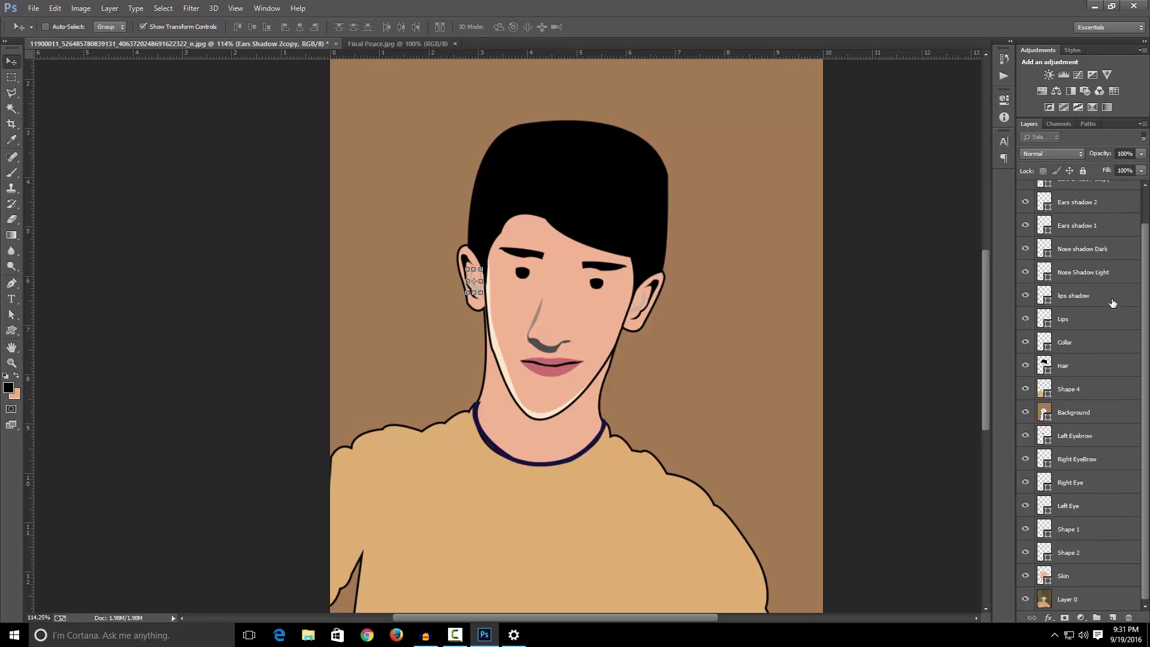
pyautogui.doubleClick(1078, 526)
pyautogui.write('Fa')
pyautogui.write('line')
pyautogui.doubleClick(1068, 552)
pyautogui.write('Fa')
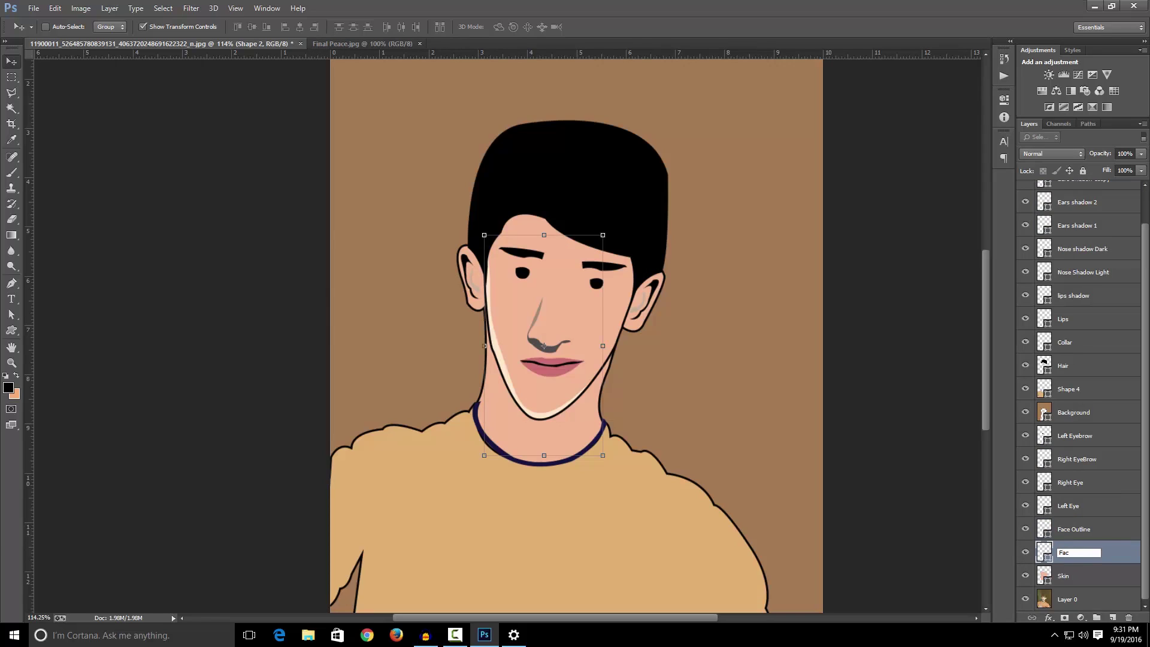
pyautogui.press('Return')
# Step: Move the Hair layer to the top of the layer stack
pyautogui.scroll(1, 1107, 535)
pyautogui.moveTo(1072, 403); pyautogui.dragTo(1086, 191)
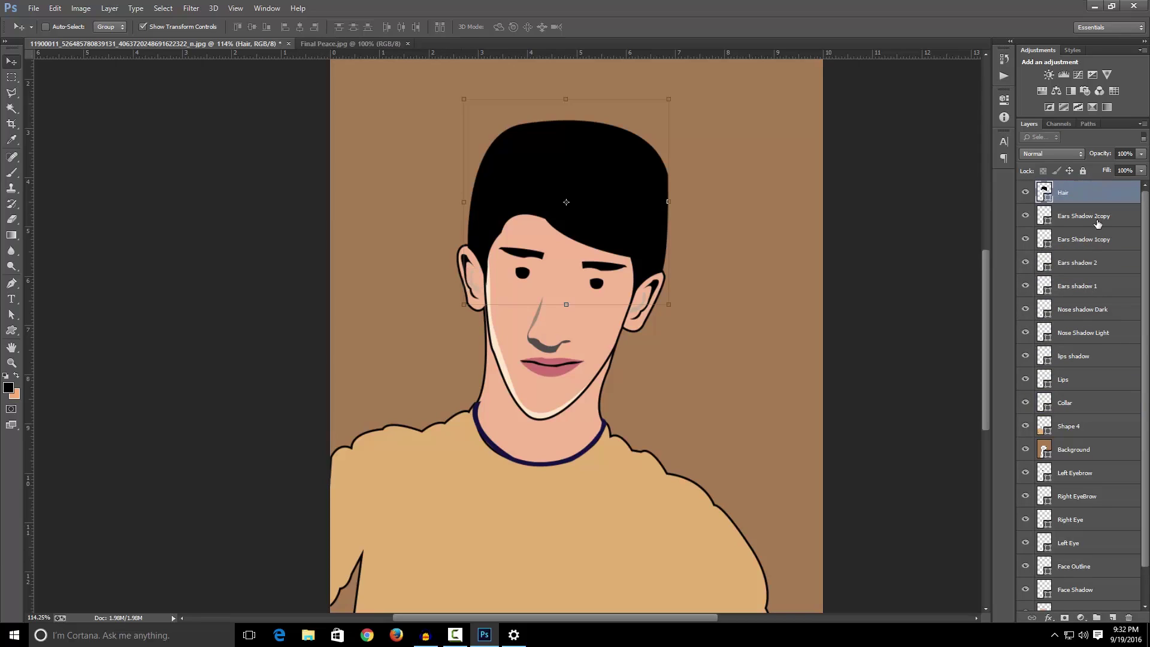
pyautogui.click(1084, 217)
pyautogui.keyDown('shift'); pyautogui.click(1103, 286); pyautogui.keyUp('shift')
pyautogui.click(1111, 616)
pyautogui.hotkey('ctrl', 'z')
# Step: Create a layer group beneath Hair and move the four ear shadow layers into it
pyautogui.click(1088, 221)
pyautogui.keyDown('shift'); pyautogui.click(1105, 286); pyautogui.keyUp('shift')
pyautogui.click(1096, 617)
pyautogui.click(1081, 231)
pyautogui.keyDown('shift'); pyautogui.click(1093, 300); pyautogui.keyUp('shift')
pyautogui.moveTo(1093, 300); pyautogui.dragTo(1090, 210)
# Step: Create a second layer group, move Nose shadow Dark and Nose Shadow Light into it, and collapse it
pyautogui.click(1081, 231)
pyautogui.keyDown('shift'); pyautogui.click(1102, 255); pyautogui.keyUp('shift')
pyautogui.click(1097, 617)
pyautogui.click(1085, 248)
pyautogui.keyDown('shift'); pyautogui.click(1087, 267); pyautogui.keyUp('shift')
pyautogui.moveTo(1087, 266); pyautogui.dragTo(1094, 225)
pyautogui.click(1039, 224)
# Step: Put the lips shadow and Lips layers into a third group and collapse it
pyautogui.click(1087, 246)
pyautogui.keyDown('shift'); pyautogui.click(1078, 266); pyautogui.keyUp('shift')
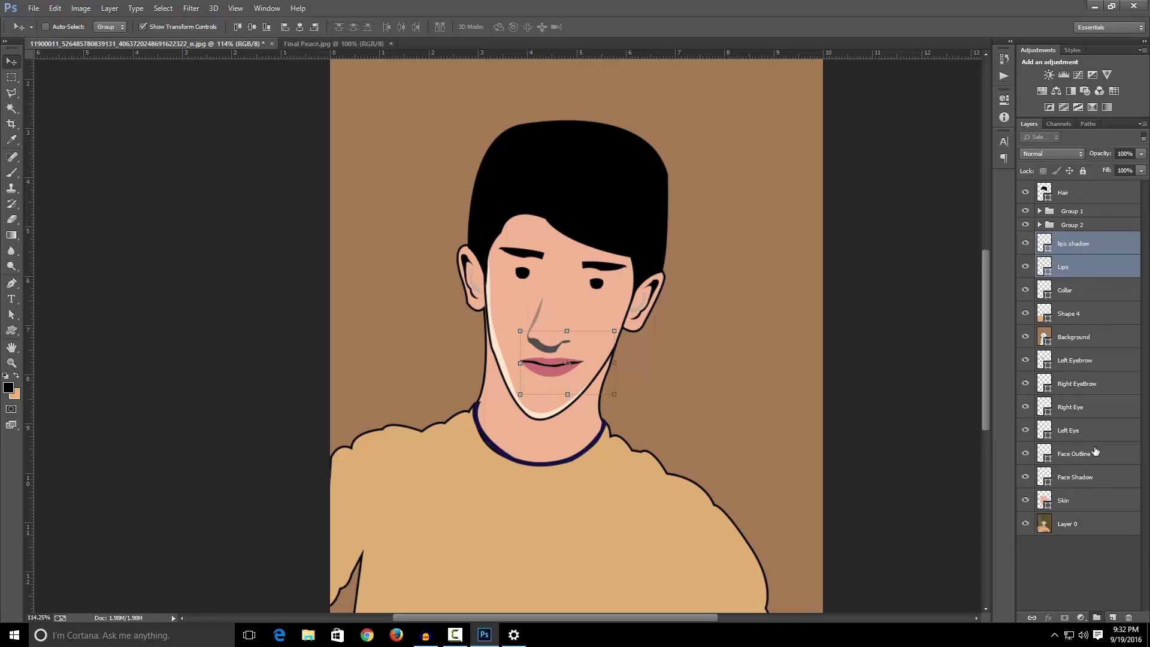
pyautogui.click(1097, 617)
pyautogui.click(1040, 239)
pyautogui.click(1039, 238)
# Step: Rename the Shape 4 layer as Shirt
pyautogui.doubleClick(1075, 281)
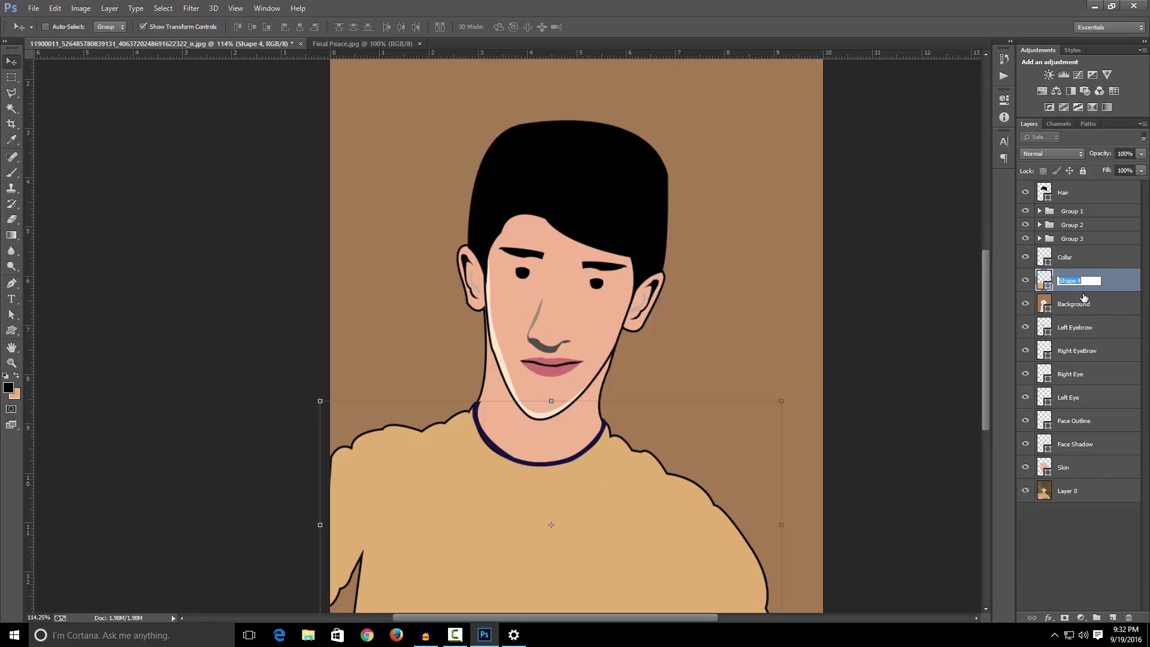
pyautogui.write('Shirst')
pyautogui.press('BackSpace')
pyautogui.press('BackSpace')
pyautogui.write('t')
# Step: Create a group for the Collar and Shirt layers, move both into it, and collapse it
pyautogui.keyDown('shift'); pyautogui.click(1085, 259); pyautogui.keyUp('shift')
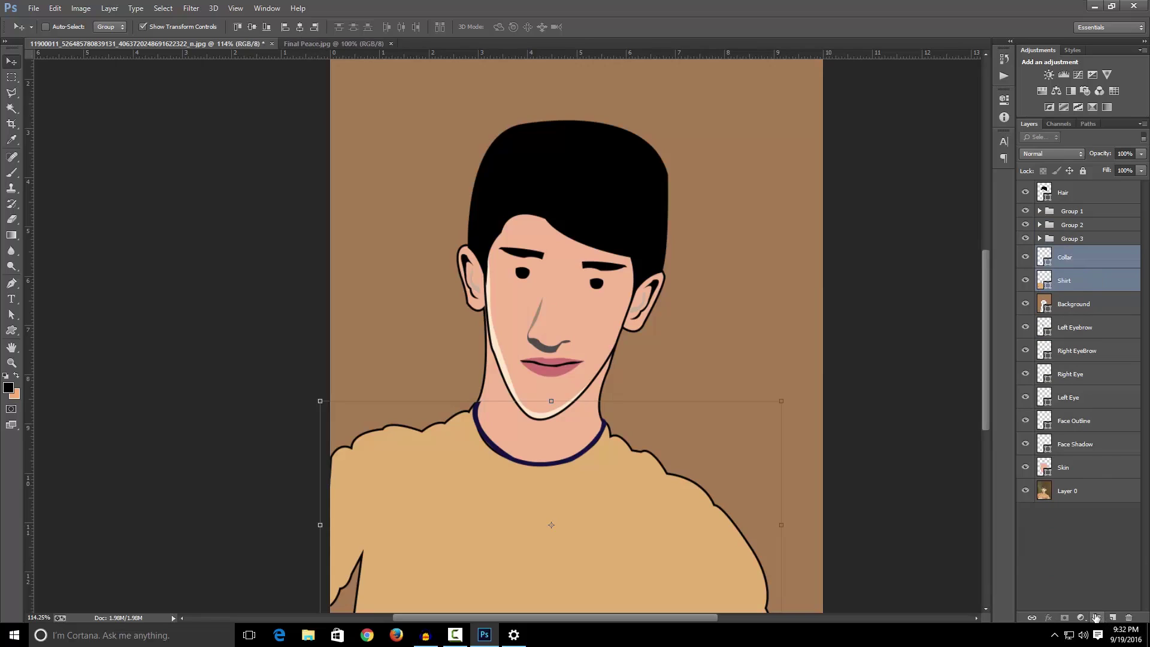
pyautogui.click(1096, 617)
pyautogui.click(1082, 292)
pyautogui.keyDown('shift'); pyautogui.click(1080, 271); pyautogui.keyUp('shift')
pyautogui.moveTo(1079, 271); pyautogui.dragTo(1076, 251)
pyautogui.click(1039, 252)
# Step: Create a group for the two eyebrow and two eye layers, move all four into it, and collapse it
pyautogui.click(1082, 270)
pyautogui.click(1086, 294)
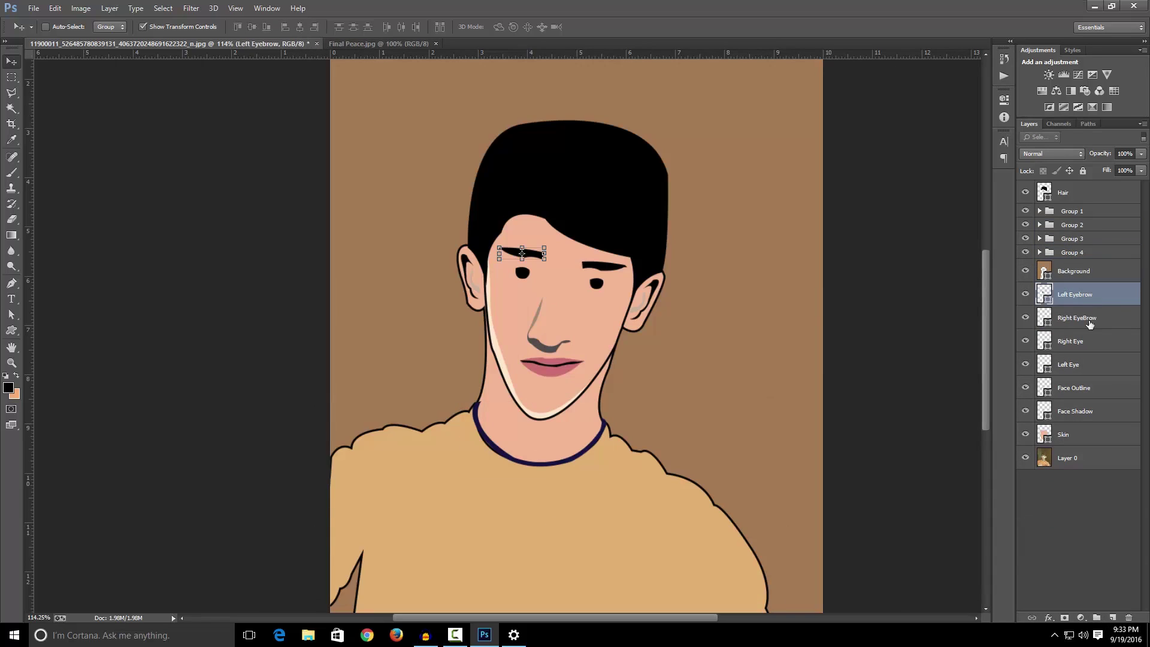
pyautogui.click(1088, 322)
pyautogui.keyDown('shift'); pyautogui.click(1087, 362); pyautogui.keyUp('shift')
pyautogui.keyDown('shift'); pyautogui.click(1087, 292); pyautogui.keyUp('shift')
pyautogui.click(1088, 294)
pyautogui.keyDown('shift'); pyautogui.click(1086, 362); pyautogui.keyUp('shift')
pyautogui.click(1096, 617)
pyautogui.click(1083, 376)
pyautogui.keyDown('shift'); pyautogui.click(1077, 313); pyautogui.keyUp('shift')
pyautogui.moveTo(1076, 314); pyautogui.dragTo(1072, 290)
pyautogui.click(1039, 289)
# Step: Create a group for Face Outline, Face Shadow and Skin, move the three layers into it, and collapse it
pyautogui.click(1092, 308)
pyautogui.click(1090, 328)
pyautogui.keyDown('shift'); pyautogui.click(1086, 308); pyautogui.keyUp('shift')
pyautogui.keyDown('shift'); pyautogui.click(1074, 352); pyautogui.keyUp('shift')
pyautogui.click(1097, 617)
pyautogui.click(1075, 360)
pyautogui.keyDown('shift'); pyautogui.click(1076, 323); pyautogui.keyUp('shift')
pyautogui.moveTo(1076, 323); pyautogui.dragTo(1074, 303)
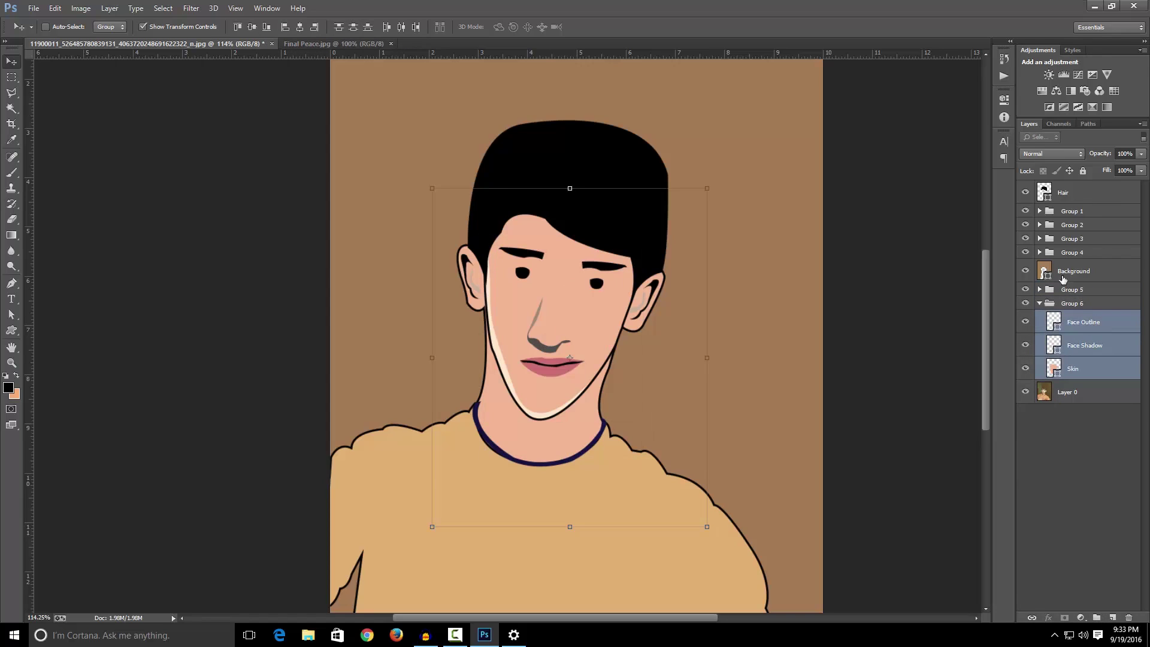
pyautogui.click(1040, 304)
# Step: Rename Group 6 as Face and Group 5 as Eyes
pyautogui.doubleClick(1071, 304)
pyautogui.write('Face')
pyautogui.press('Return')
pyautogui.click(1040, 290)
pyautogui.click(1039, 290)
pyautogui.doubleClick(1071, 290)
pyautogui.write('Eyes')
pyautogui.press('Return')
# Step: Rename Group 4 as Shirt and Group 3 as Lips
pyautogui.click(1072, 252)
pyautogui.doubleClick(1072, 252)
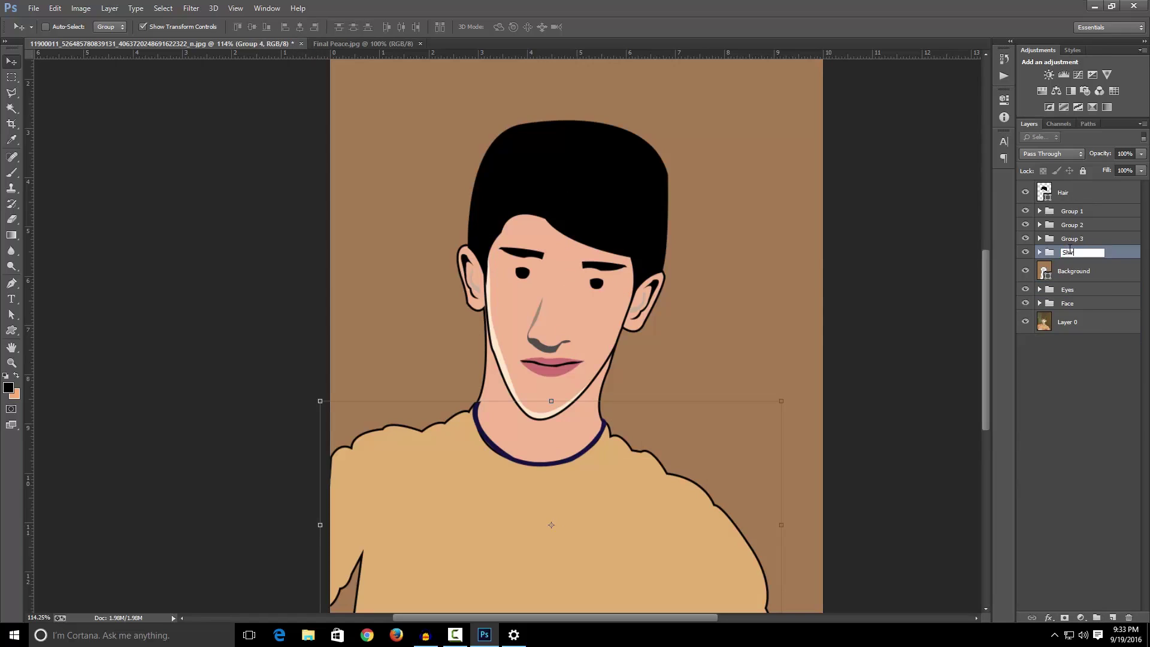
pyautogui.write('Shirt')
pyautogui.press('Return')
pyautogui.click(1039, 238)
pyautogui.click(1039, 238)
pyautogui.doubleClick(1072, 239)
pyautogui.write('Lips')
pyautogui.press('Return')
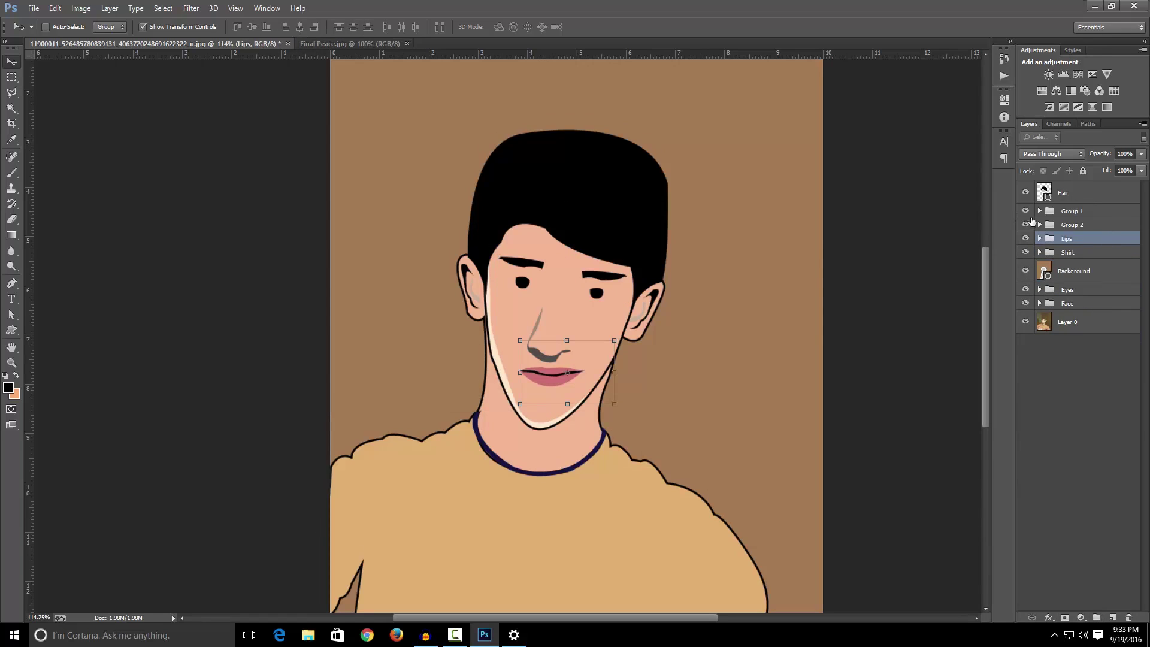
# Step: Rename Group 2 as Nose and Group 1 as Ears, and leave no layer selected
pyautogui.doubleClick(1076, 225)
pyautogui.write('NOse')
pyautogui.press('Return')
pyautogui.click(1039, 211)
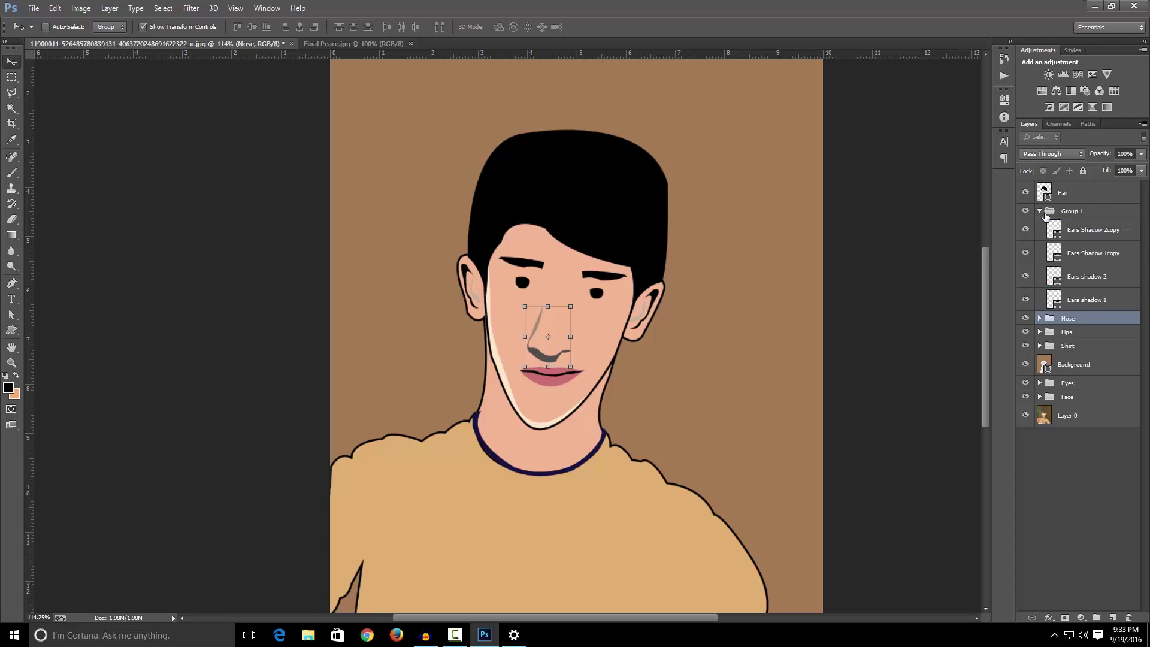
pyautogui.click(1038, 211)
pyautogui.doubleClick(1072, 211)
pyautogui.write('Ears')
pyautogui.press('Return')
pyautogui.hotkey('alt', ',')
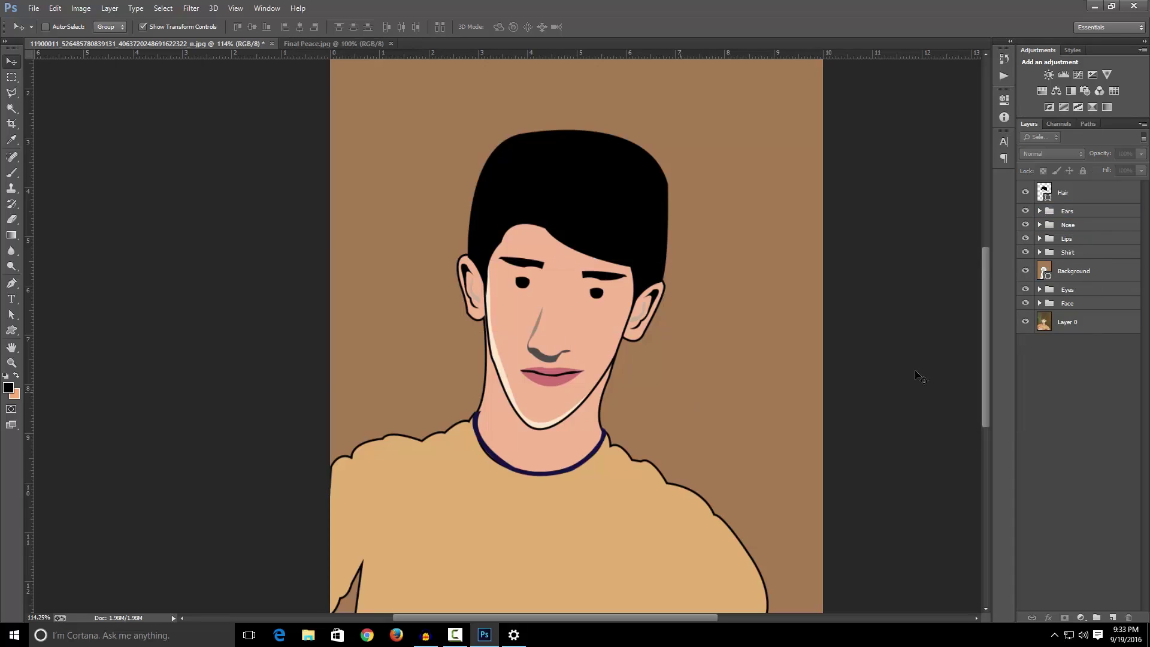
# Step: Bring Layer 0 to the top and trace the photo's right-hand eye with the Pen as a closed shape about 54 × 35 px
pyautogui.hotkey('ctrl', 'shift', ']')
pyautogui.moveTo(1087, 191); pyautogui.dragTo(1098, 193)
pyautogui.press('p')
pyautogui.scroll(5, 491, 296)
pyautogui.click(659, 293)
pyautogui.moveTo(712, 302); pyautogui.dragTo(748, 294)
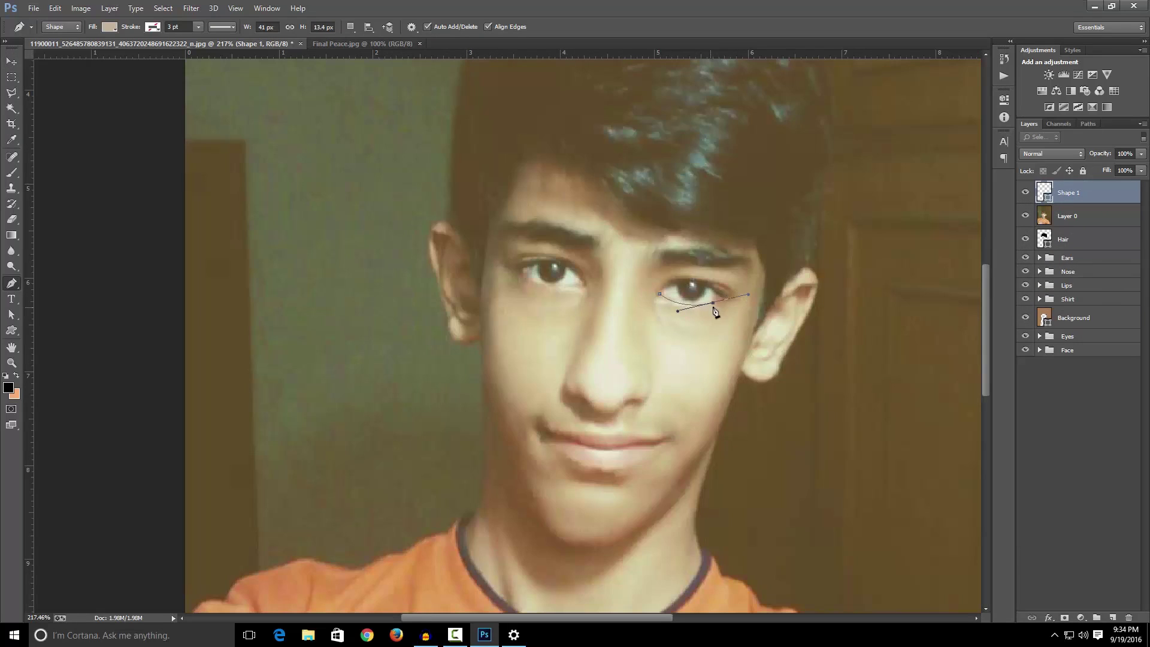
pyautogui.click(731, 300)
pyautogui.moveTo(659, 294); pyautogui.dragTo(624, 324)
# Step: Fill the eye shape with white (#ffffff) and give it a thin black stroke
pyautogui.click(112, 27)
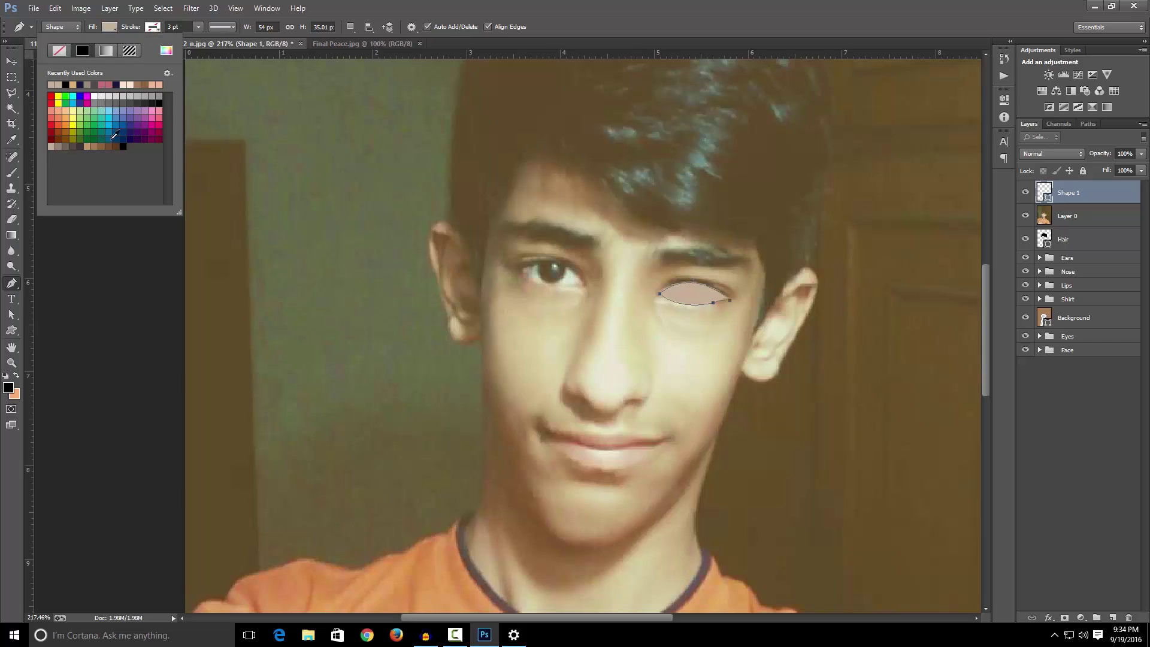
pyautogui.click(164, 50)
pyautogui.write('ffffff')
pyautogui.click(847, 175)
pyautogui.click(150, 28)
pyautogui.click(152, 27)
pyautogui.click(124, 52)
pyautogui.click(171, 26)
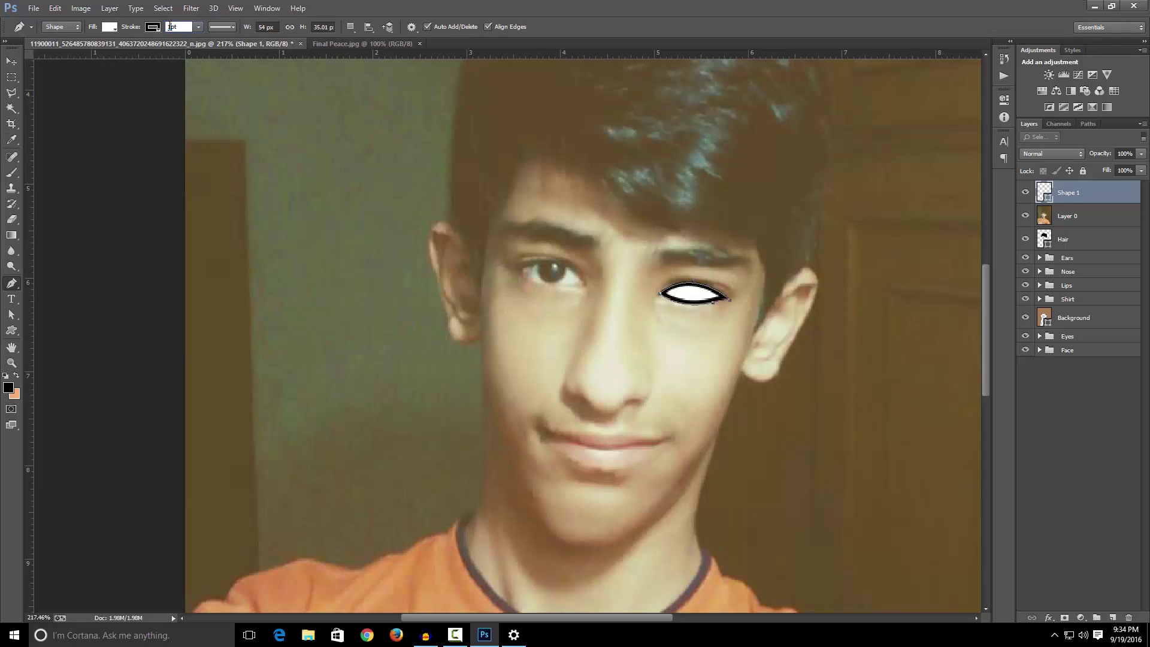
pyautogui.press('Return')
pyautogui.click(1137, 468)
# Step: Duplicate the white eye shape onto the other eye, mirror it, and rotate it about 17° to fit
pyautogui.click(1078, 192)
pyautogui.click(11, 62)
pyautogui.keyDown('alt'); pyautogui.moveTo(704, 297); pyautogui.dragTo(556, 273); pyautogui.keyUp('alt')
pyautogui.moveTo(581, 265); pyautogui.dragTo(438, 264)
pyautogui.moveTo(493, 261); pyautogui.dragTo(600, 262)
pyautogui.moveTo(560, 297); pyautogui.dragTo(585, 277)
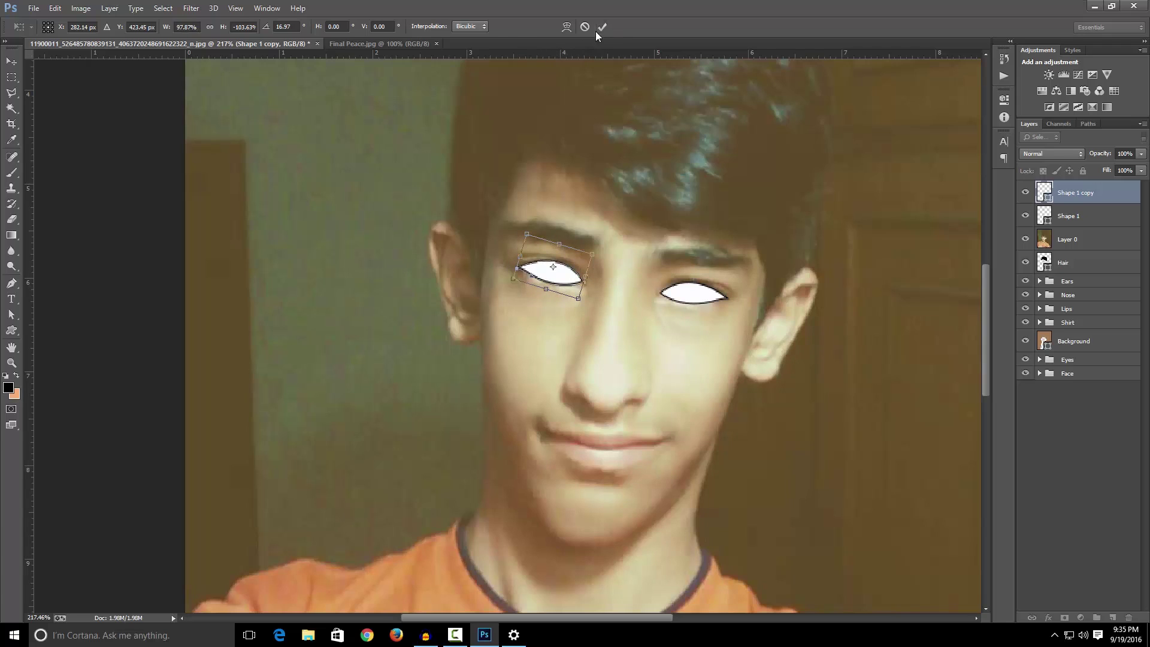
pyautogui.click(602, 27)
# Step: Move both eye-white layers into the Eyes group below the existing eye layers, and send Layer 0 to the bottom
pyautogui.keyDown('shift'); pyautogui.click(1068, 215); pyautogui.keyUp('shift')
pyautogui.moveTo(1083, 211); pyautogui.dragTo(1077, 360)
pyautogui.click(1039, 313)
pyautogui.click(1086, 426)
pyautogui.moveTo(1085, 193); pyautogui.dragTo(1083, 516)
pyautogui.click(1083, 516)
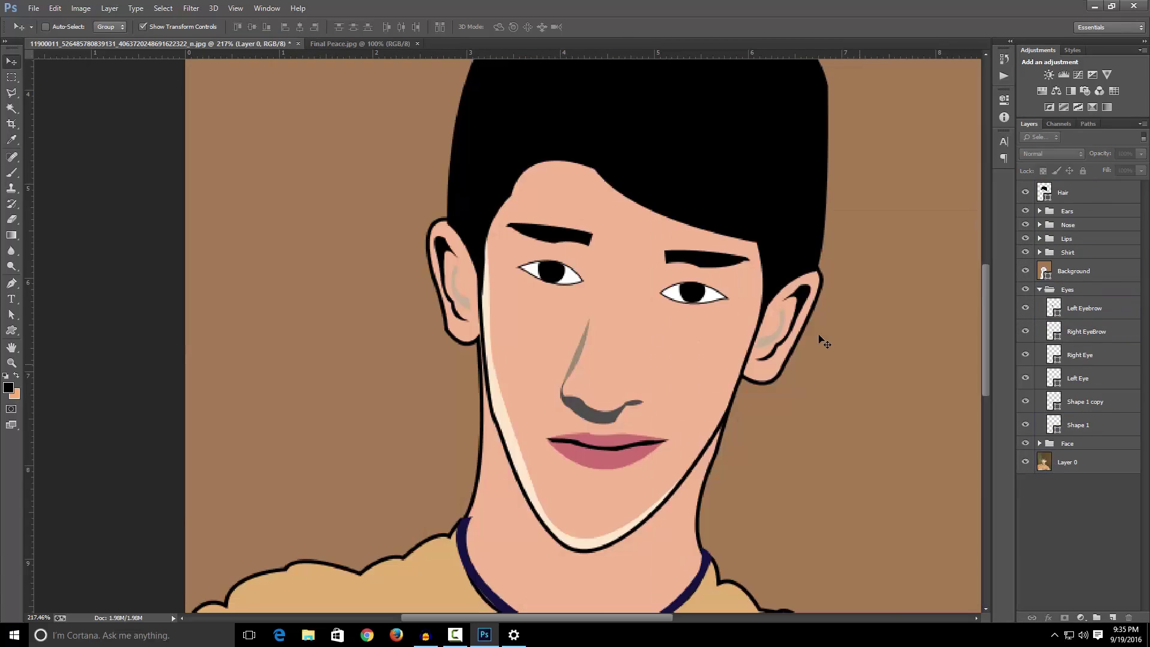
# Step: Bring Layer 0 to the top and draw a thin black eyelid crease about 51 × 23 px above the photo's left-hand eye
pyautogui.scroll(-3, 824, 341)
pyautogui.scroll(1, 824, 341)
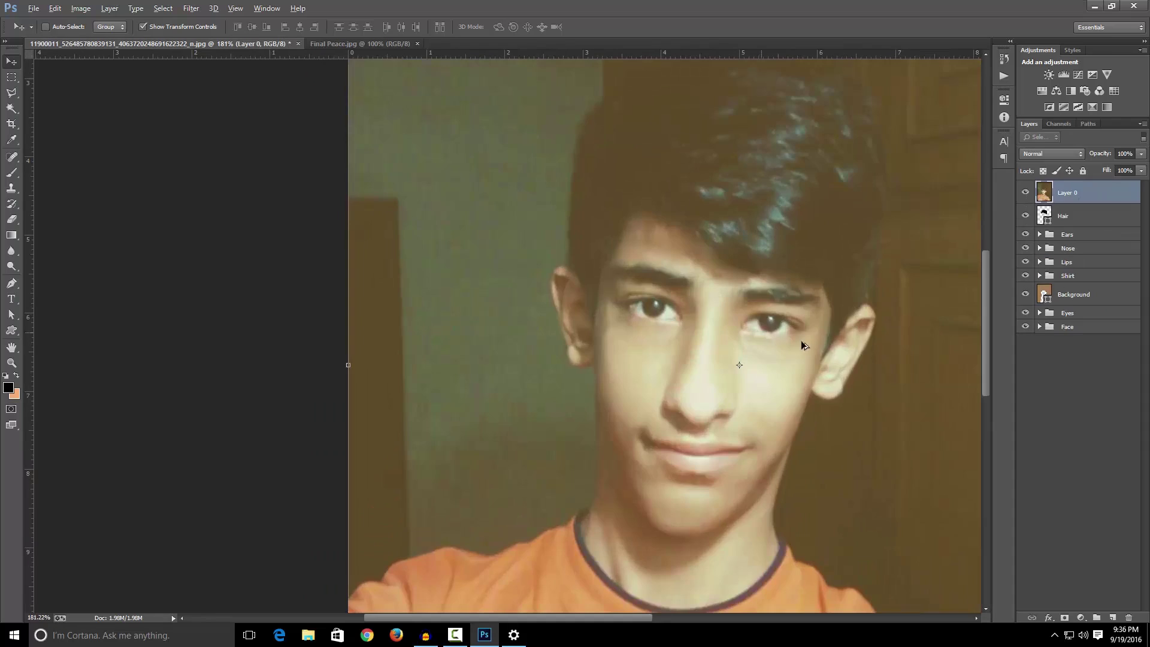
pyautogui.press('alt')
pyautogui.press('p')
pyautogui.click(623, 297)
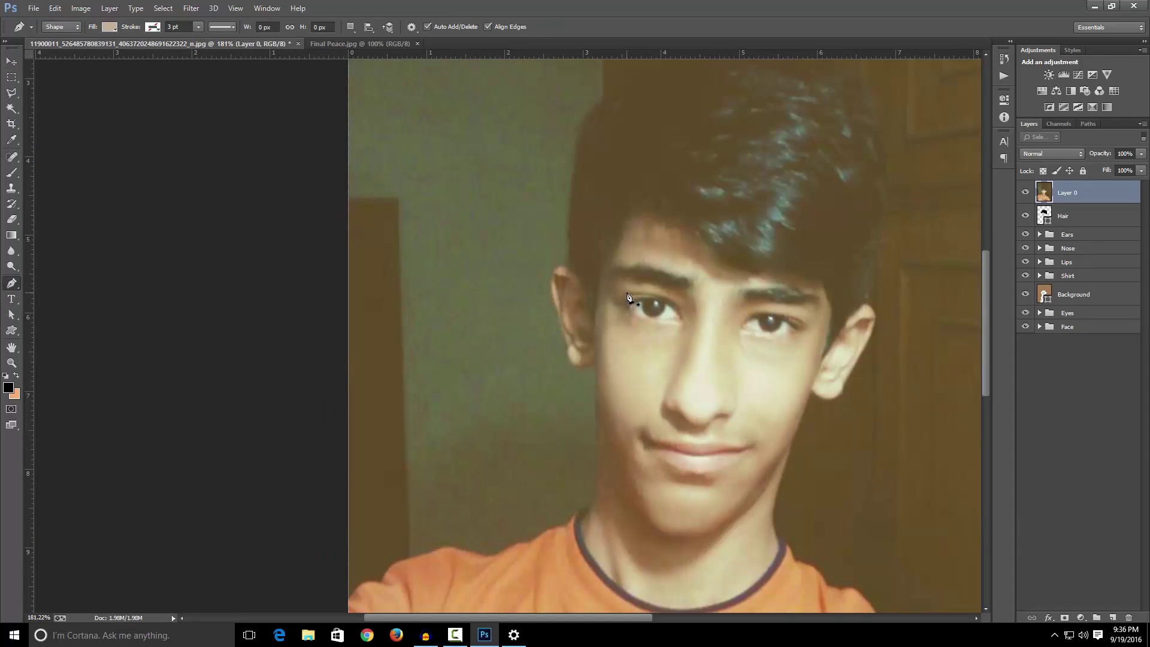
pyautogui.click(661, 293)
pyautogui.click(695, 329)
pyautogui.click(625, 295)
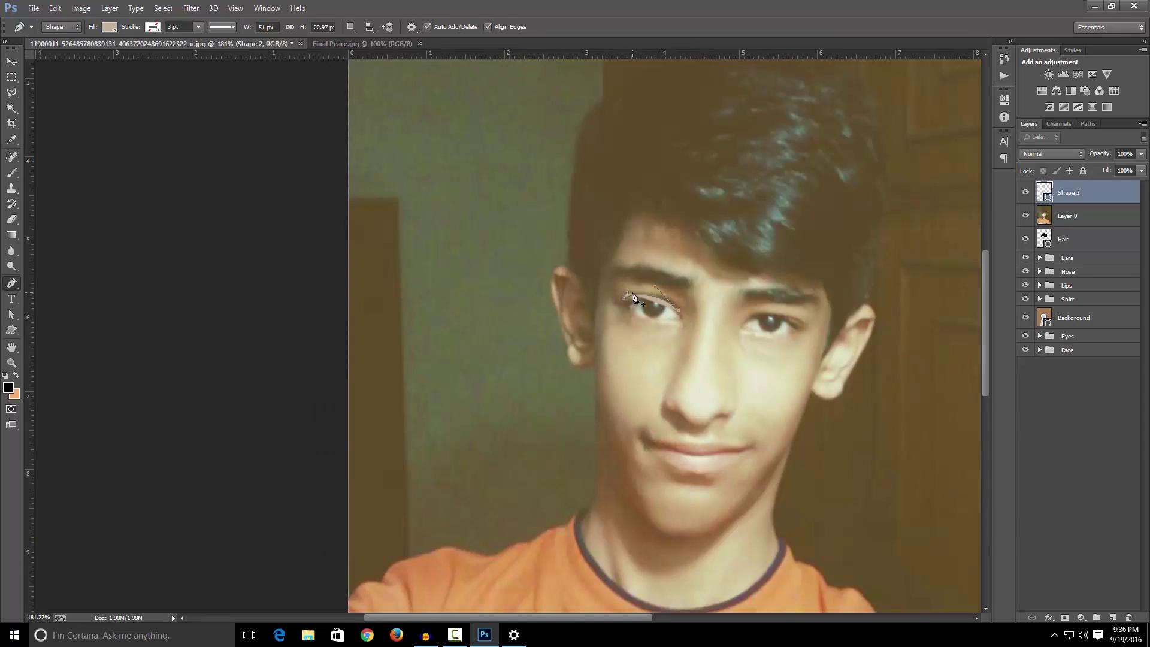
pyautogui.click(109, 27)
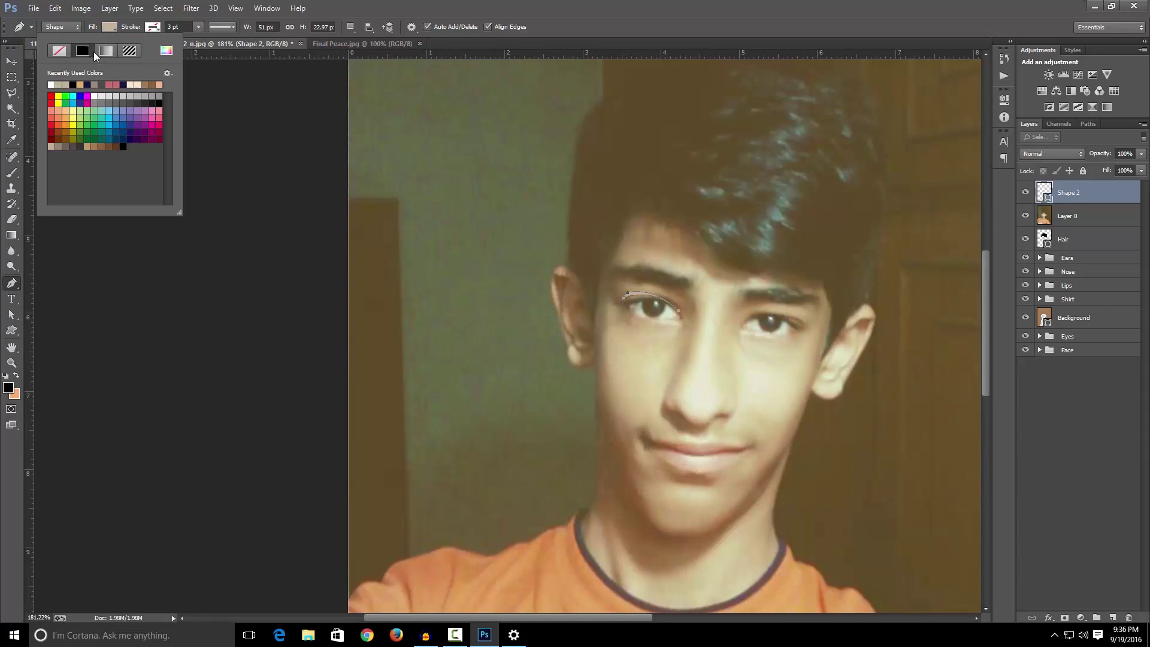
pyautogui.click(72, 84)
# Step: Duplicate the eyelid crease above the other eye, mirrored, widened to about 114% and rotated about 24°
pyautogui.press('v')
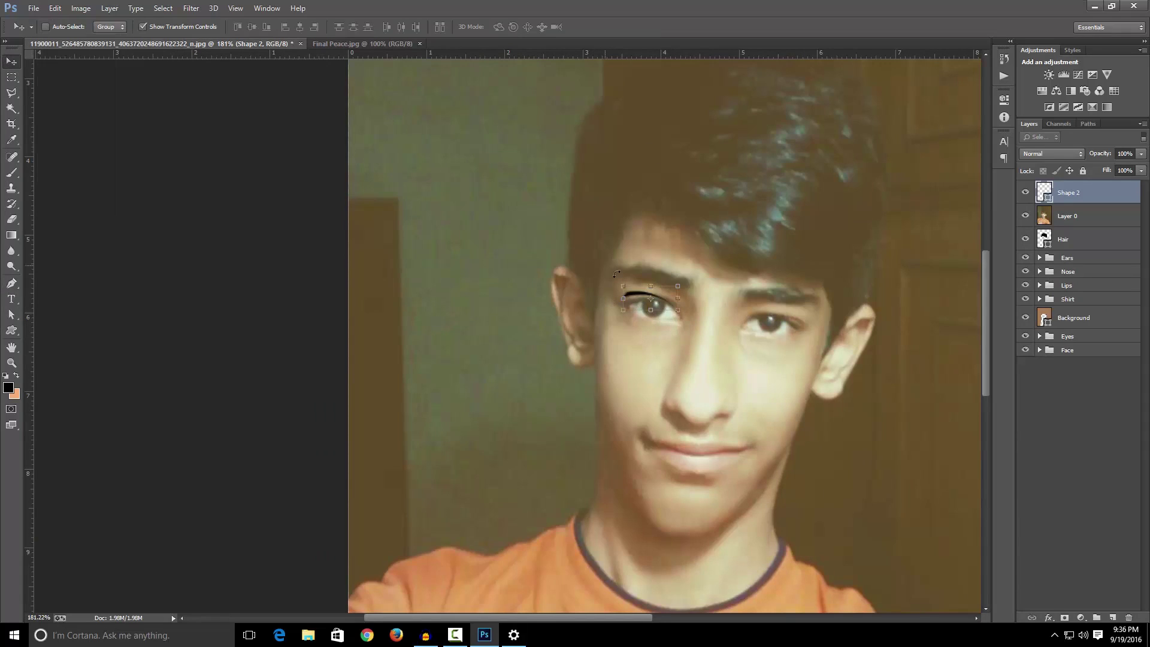
pyautogui.moveTo(634, 294); pyautogui.dragTo(774, 306)
pyautogui.moveTo(808, 292); pyautogui.dragTo(797, 320)
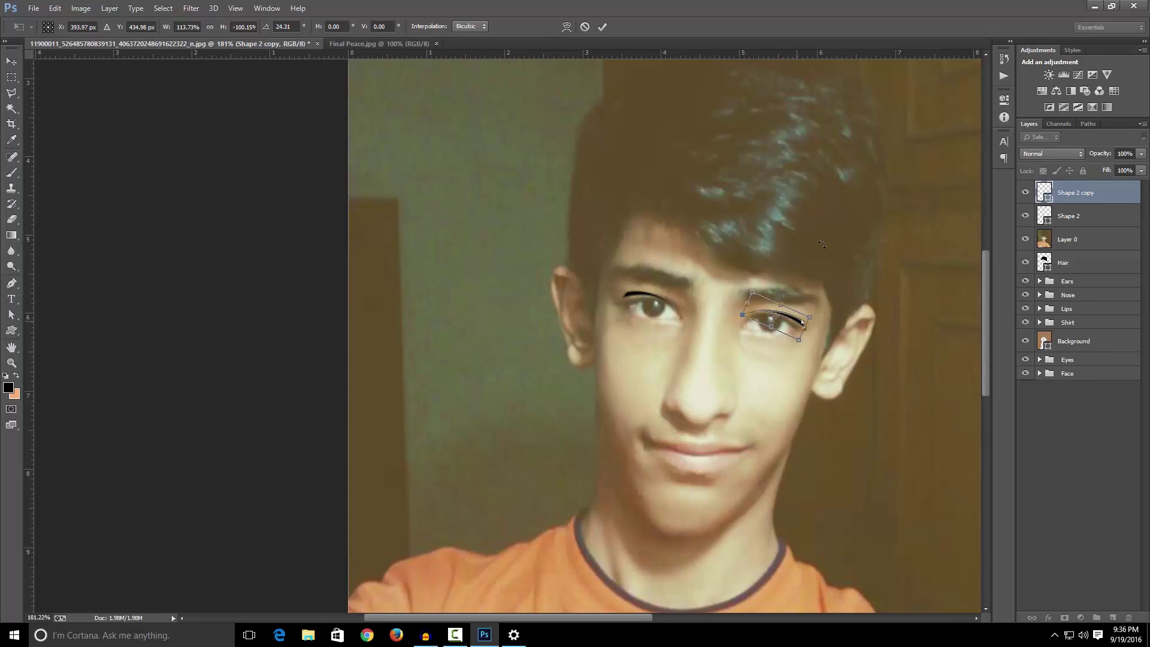
pyautogui.click(602, 28)
# Step: Send Layer 0 to the bottom and rotate the copied eyelid crease by about 2.3°
pyautogui.moveTo(1075, 239); pyautogui.dragTo(1080, 379)
pyautogui.click(1076, 193)
pyautogui.moveTo(815, 298); pyautogui.dragTo(816, 300)
pyautogui.click(602, 27)
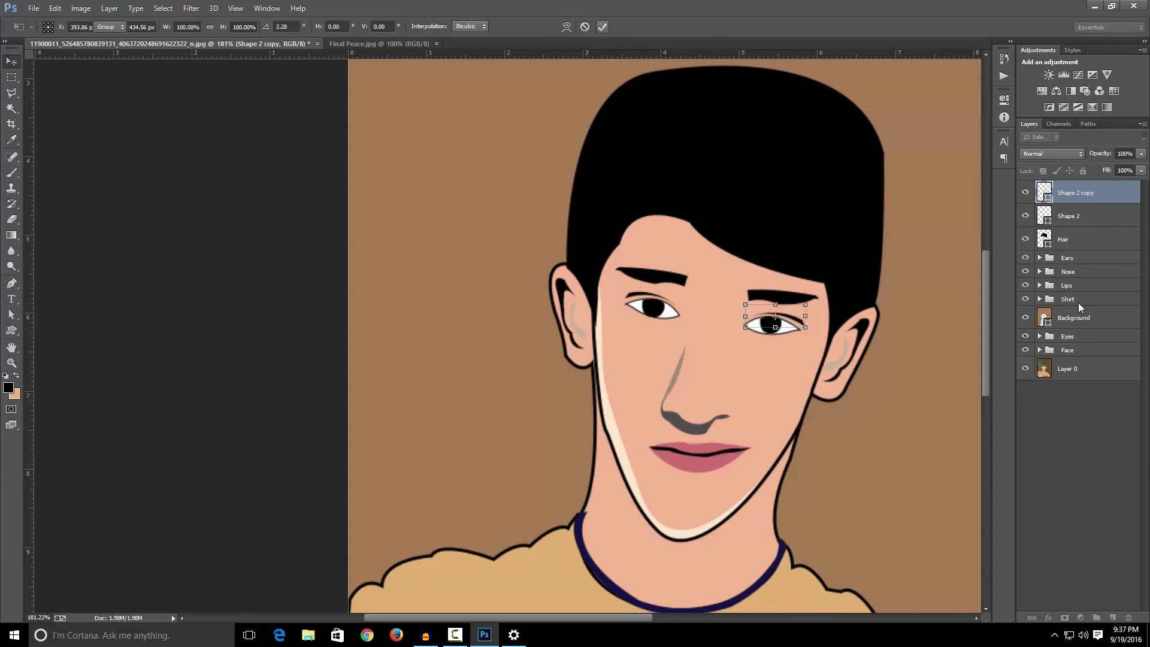
# Step: Bring Layer 0 to the top and draw a four-sided eyelid shape about 68 × 32 px below the photo's left-hand eyebrow
pyautogui.click(1115, 457)
pyautogui.moveTo(1132, 271); pyautogui.dragTo(1078, 187)
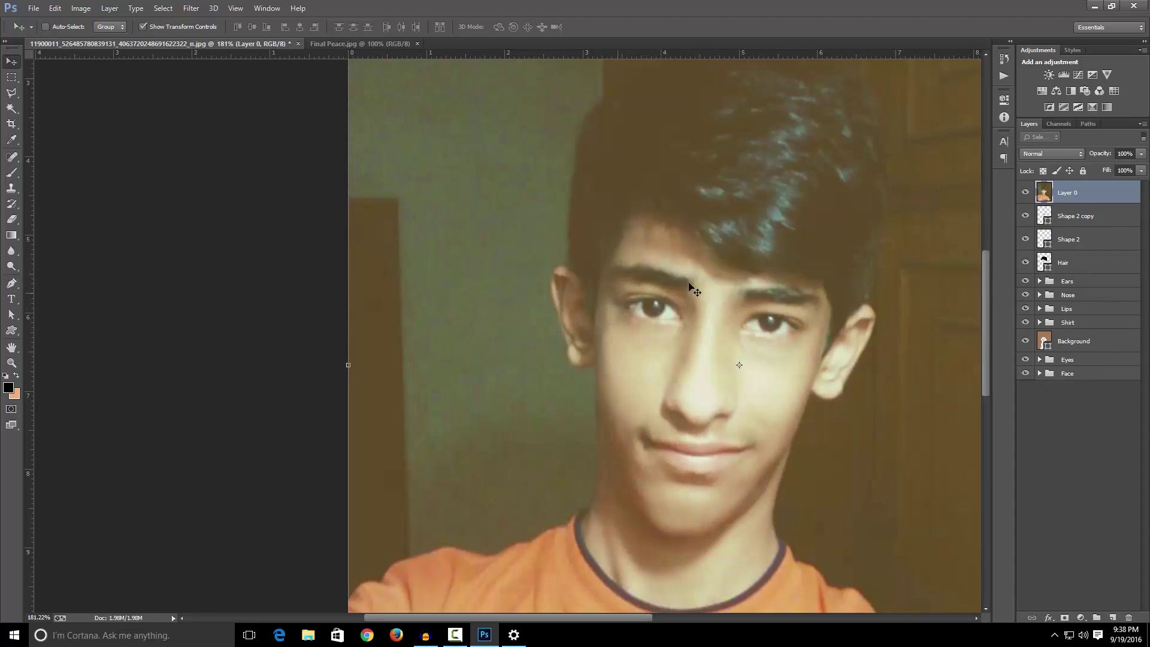
pyautogui.click(11, 282)
pyautogui.click(617, 281)
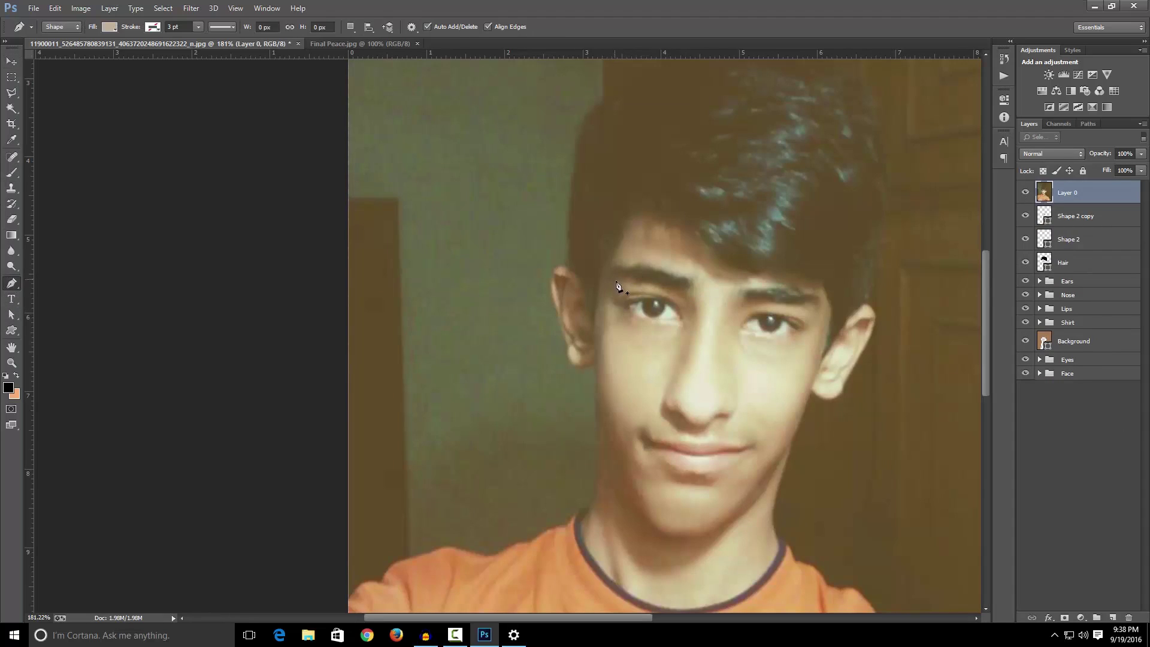
pyautogui.click(620, 304)
pyautogui.click(681, 316)
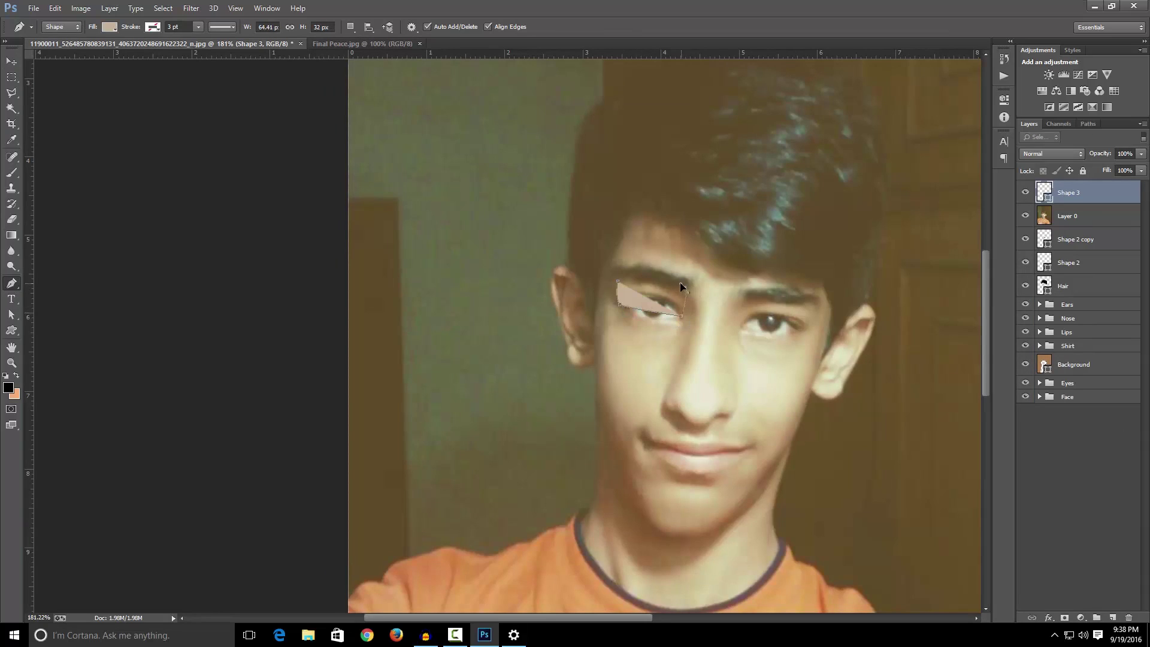
pyautogui.click(684, 288)
# Step: Fill the eyelid shape with the salmon colour #eb957a
pyautogui.click(110, 26)
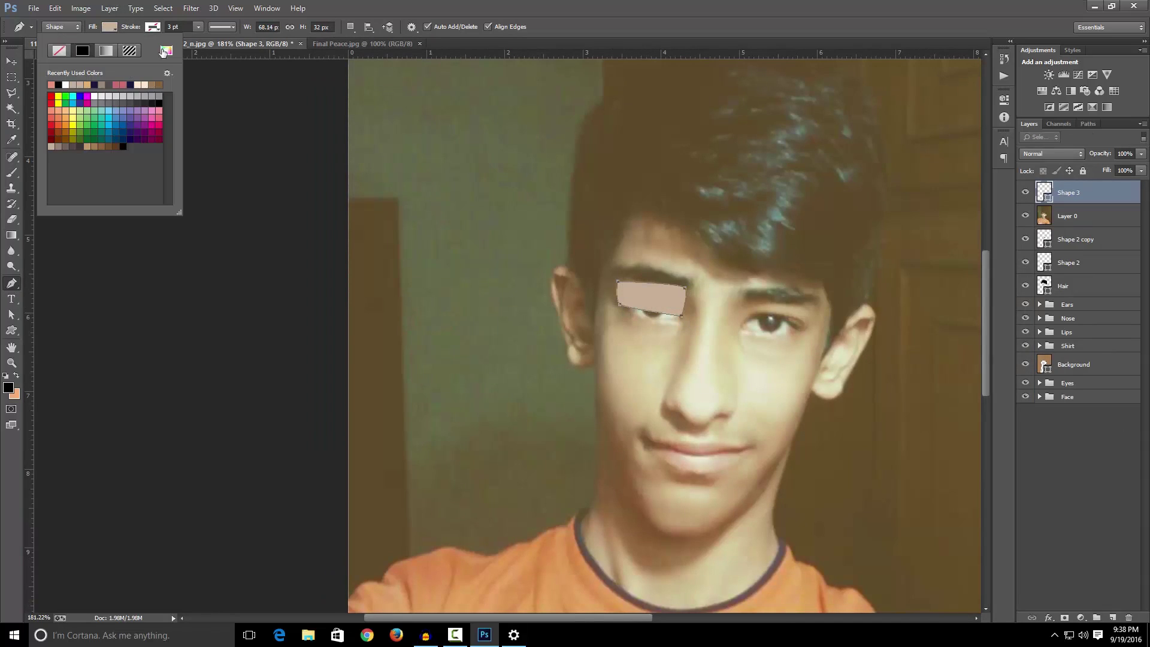
pyautogui.click(51, 84)
pyautogui.click(166, 50)
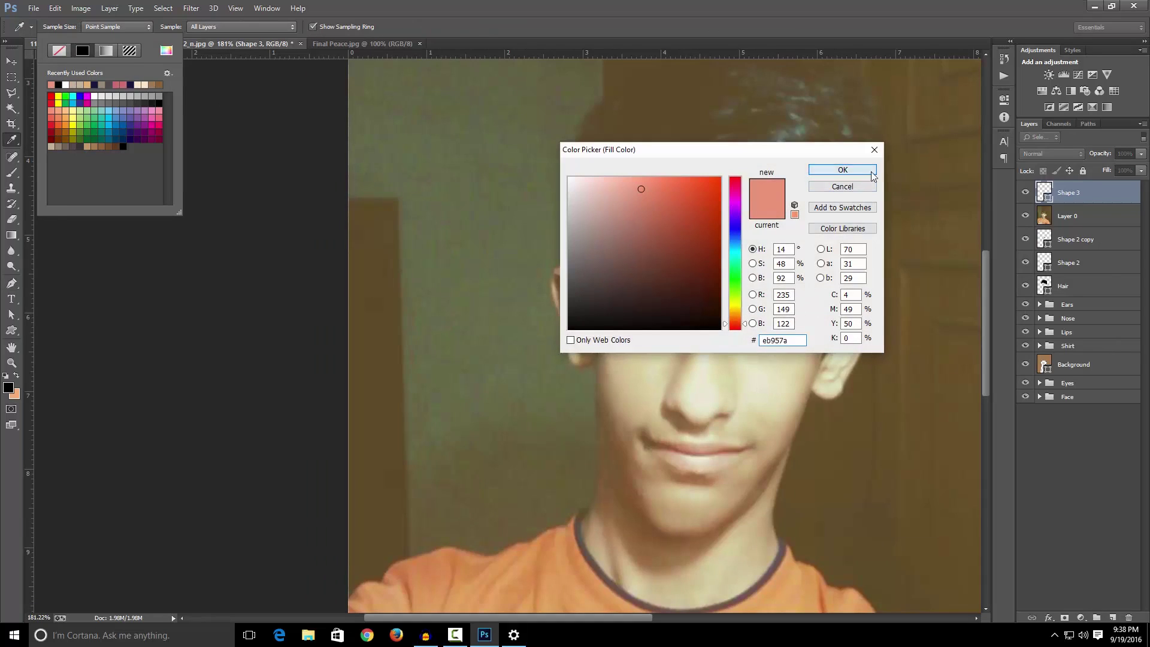
pyautogui.click(842, 170)
# Step: Send Layer 0 to the bottom and place the salmon eyelid layer between the Eyes and Face groups
pyautogui.moveTo(1095, 292); pyautogui.dragTo(1095, 404)
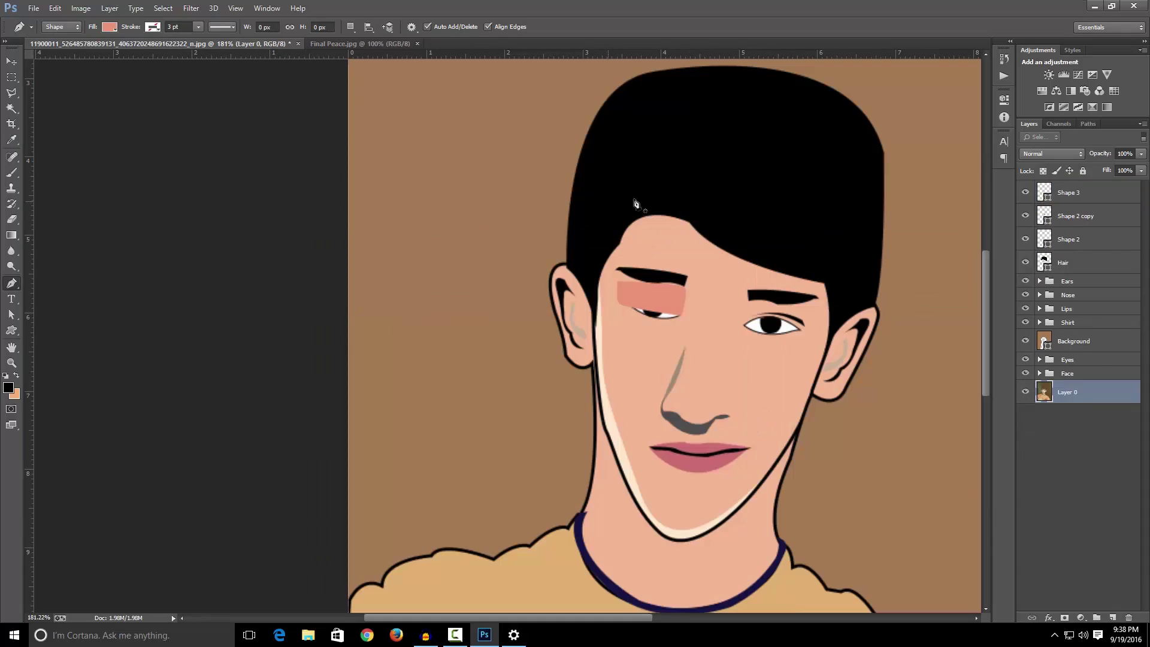
pyautogui.click(1092, 196)
pyautogui.moveTo(1092, 196); pyautogui.dragTo(1089, 367)
pyautogui.press('v')
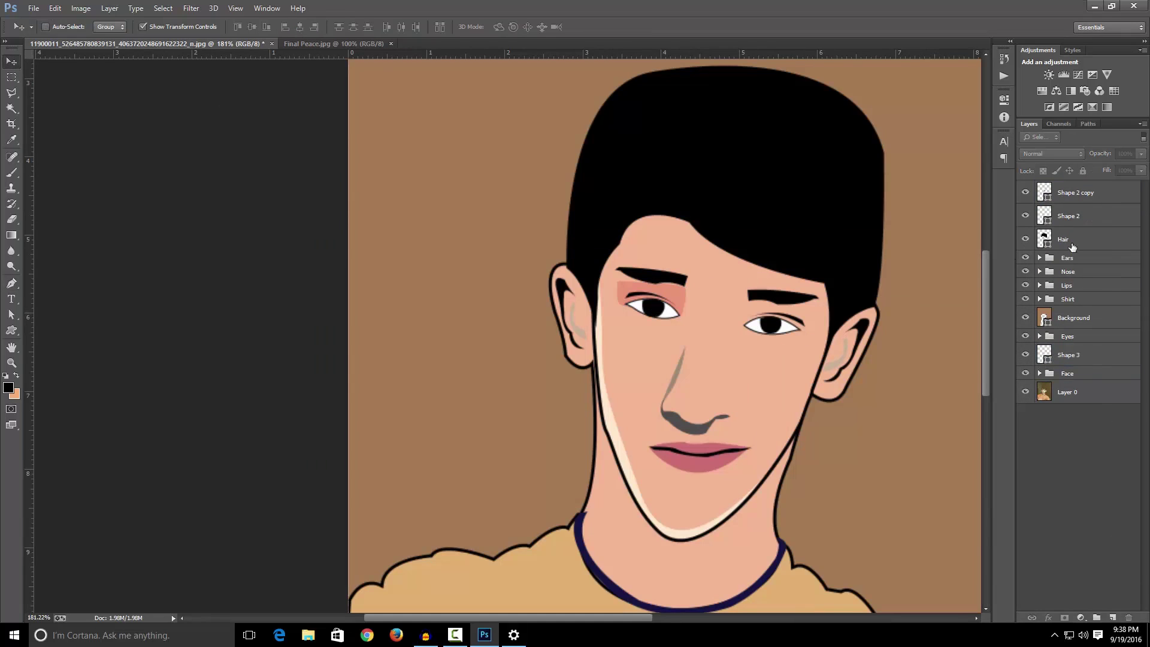
# Step: Duplicate the salmon eyelid shape onto the other eye, mirrored, narrowed to about 91% and rotated about 23°
pyautogui.click(11, 314)
pyautogui.click(684, 343)
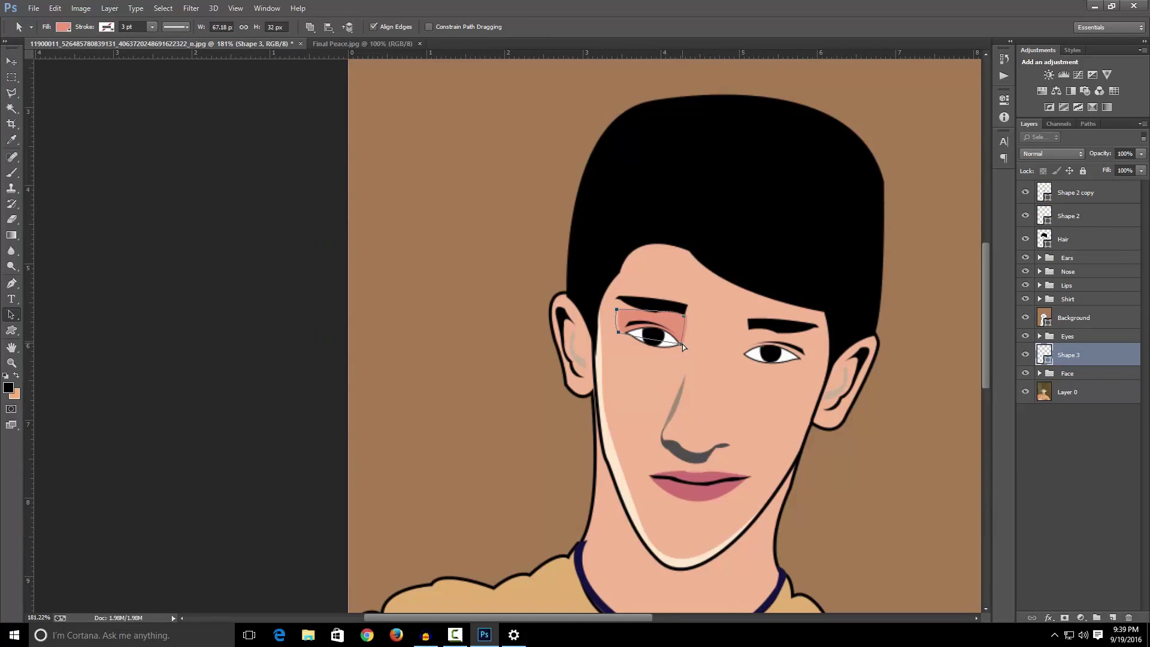
pyautogui.moveTo(684, 314); pyautogui.dragTo(815, 344)
pyautogui.click(1039, 409)
pyautogui.click(1066, 356)
pyautogui.press('v')
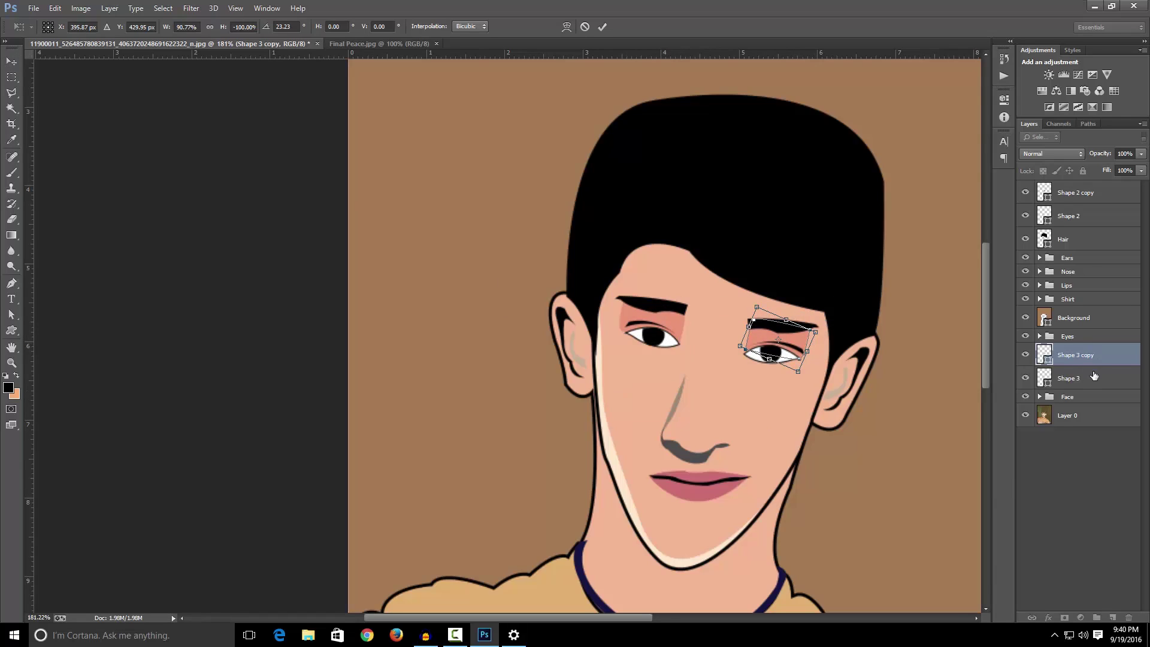
pyautogui.click(601, 27)
# Step: Reshape the original salmon eyelid's corner points so it fits between the eyebrow and the eye
pyautogui.click(1068, 378)
pyautogui.click(11, 314)
pyautogui.moveTo(620, 331); pyautogui.dragTo(625, 332)
pyautogui.moveTo(687, 312); pyautogui.dragTo(676, 344)
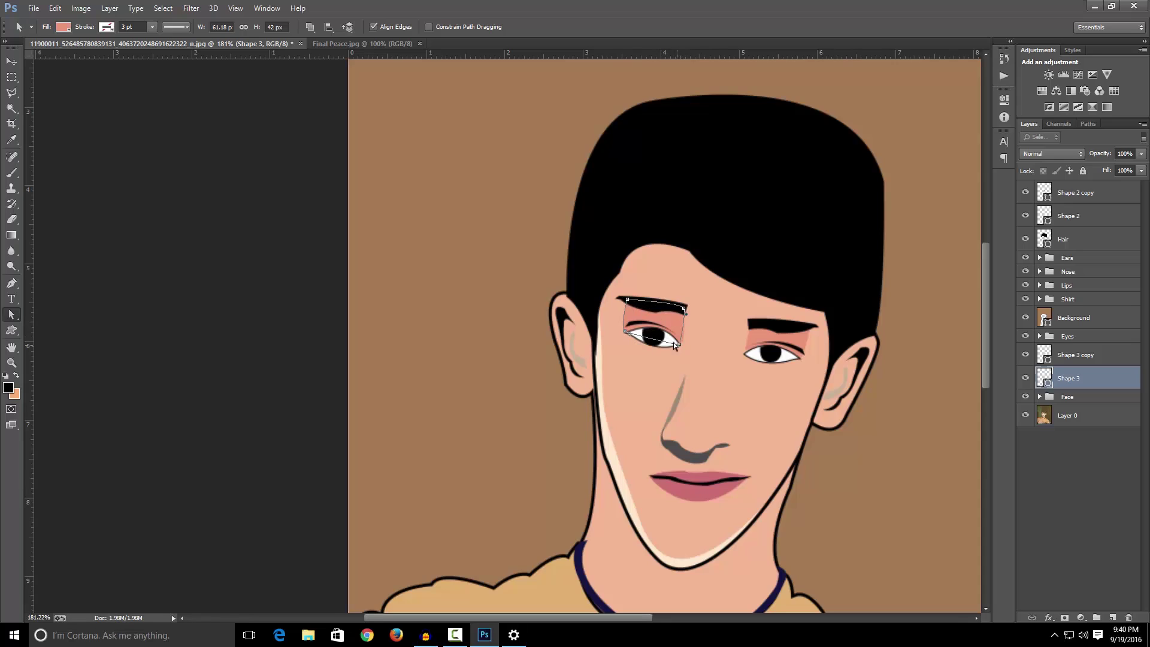
pyautogui.click(811, 330)
pyautogui.click(1097, 492)
pyautogui.hotkey('ctrl', '0')
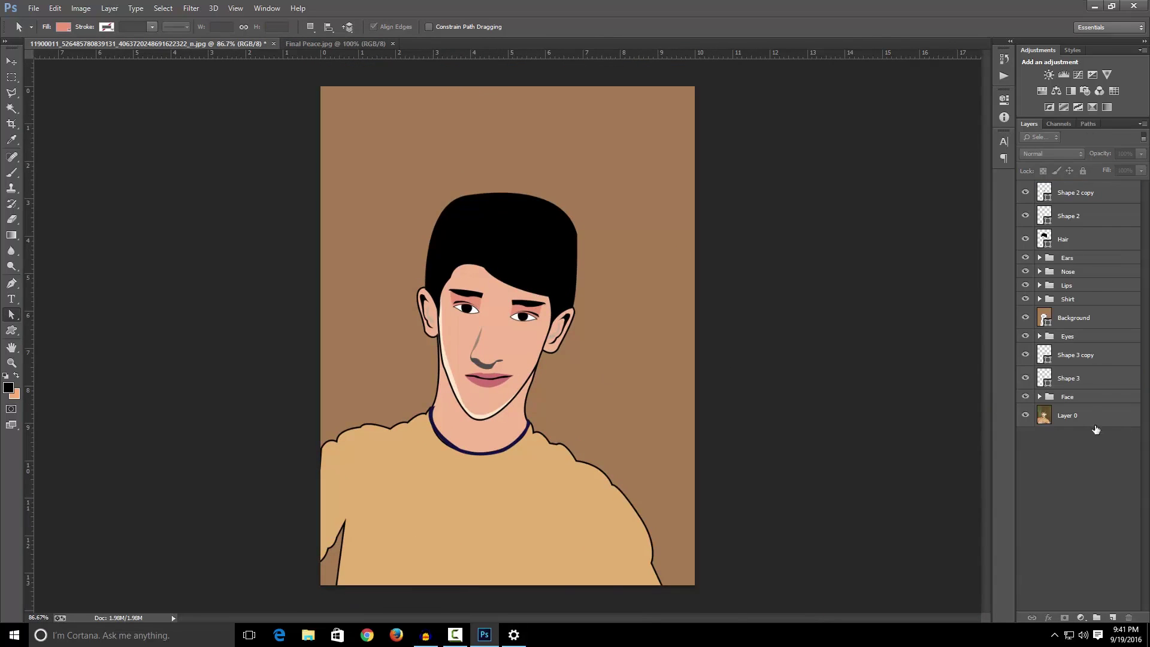
# Step: Bring Layer 0 to the top and draw a jagged hair highlight about 87 × 44 px over the fringe, undoing the surplus points
pyautogui.moveTo(1094, 419); pyautogui.dragTo(1072, 187)
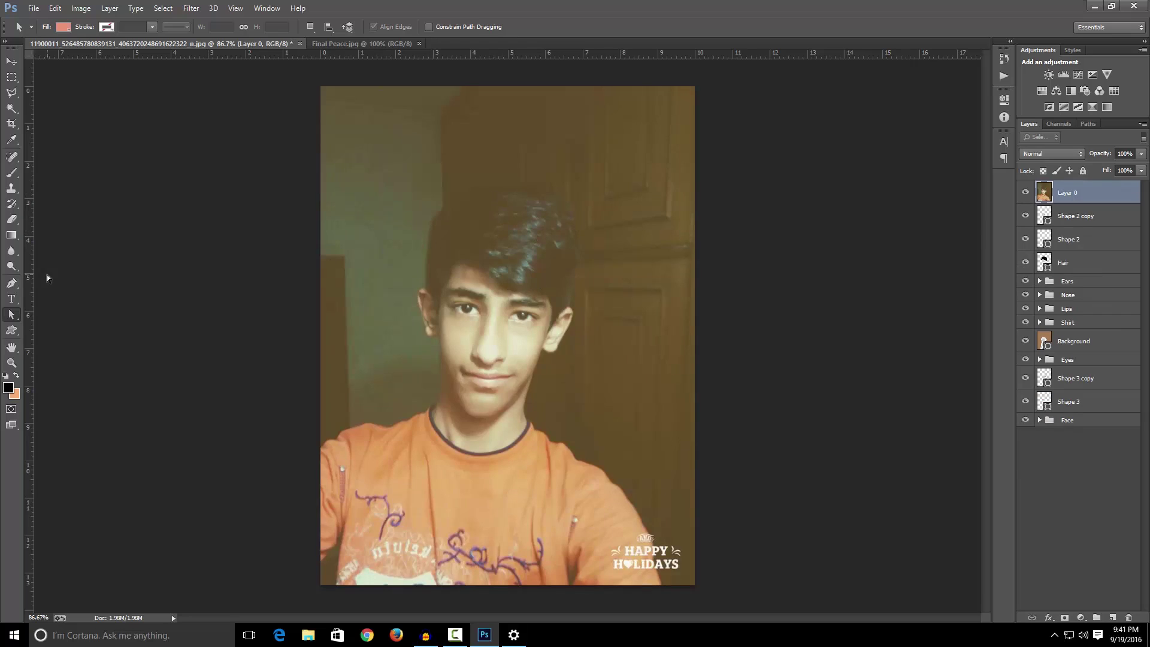
pyautogui.click(11, 283)
pyautogui.scroll(4, 502, 273)
pyautogui.click(503, 283)
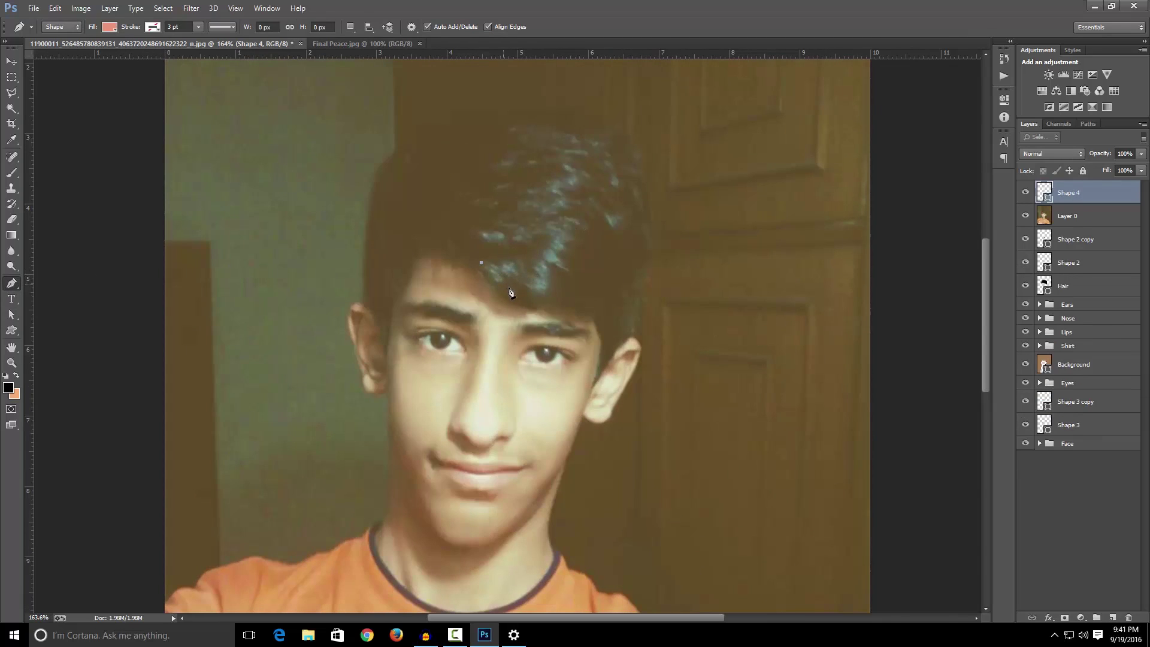
pyautogui.moveTo(543, 294); pyautogui.dragTo(551, 290)
pyautogui.click(545, 266)
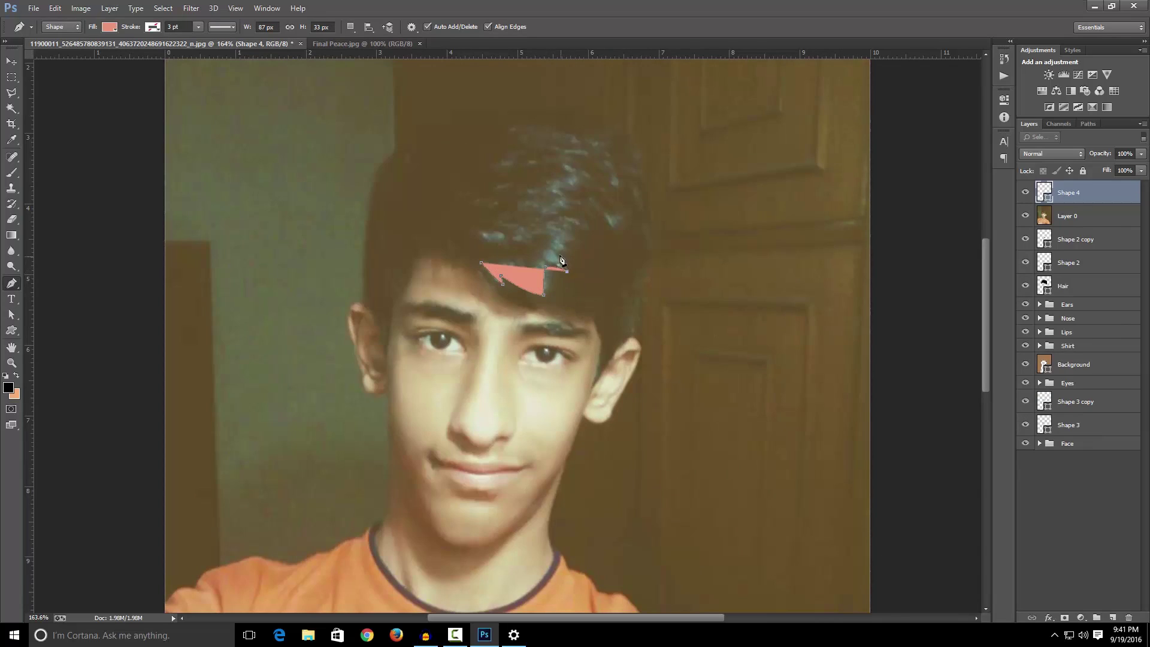
pyautogui.click(555, 252)
pyautogui.moveTo(569, 254); pyautogui.dragTo(577, 243)
pyautogui.click(564, 244)
pyautogui.hotkey('ctrl', 'z')
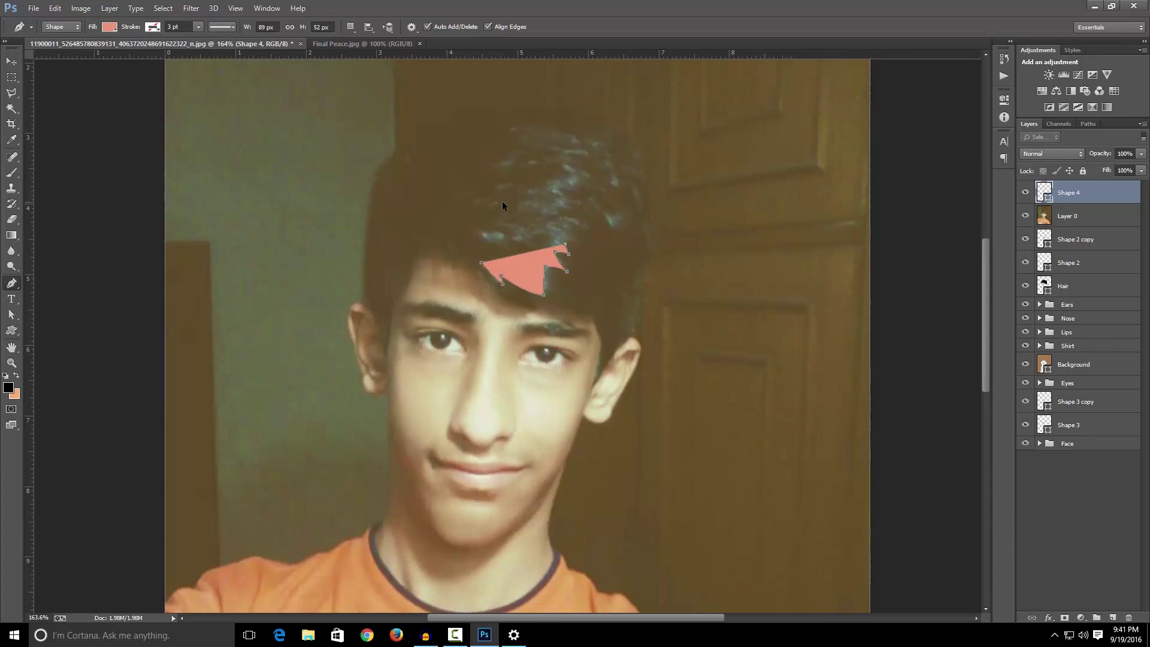
pyautogui.hotkey('ctrl', 'alt', 'z')
# Step: Fill the fringe highlight with dark grey #4b4b4b
pyautogui.click(109, 26)
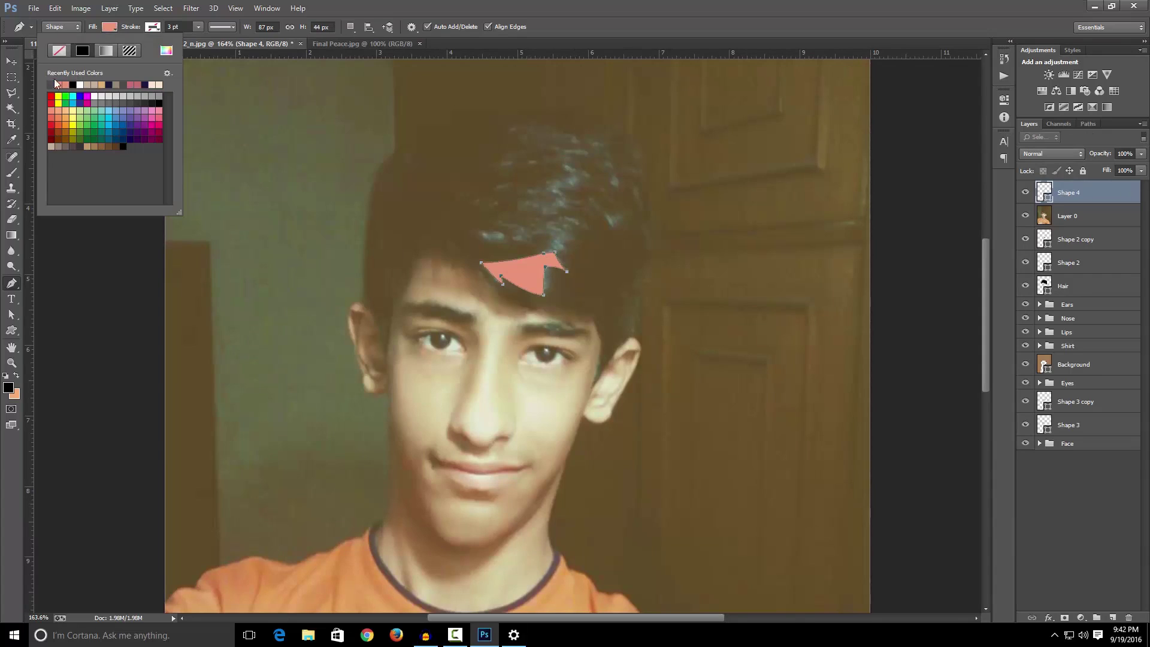
pyautogui.click(51, 84)
pyautogui.click(166, 51)
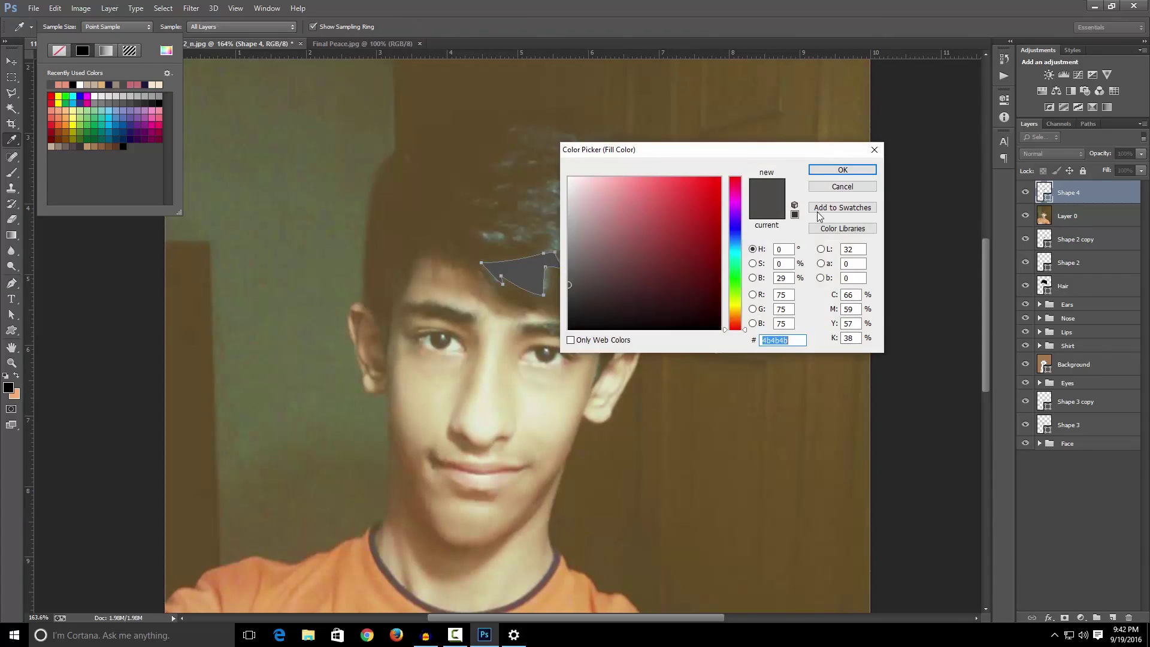
pyautogui.press('Return')
# Step: Draw a small jagged hair highlight with the Pen tool just above the left end of the fringe highlight
pyautogui.click(486, 250)
pyautogui.click(478, 232)
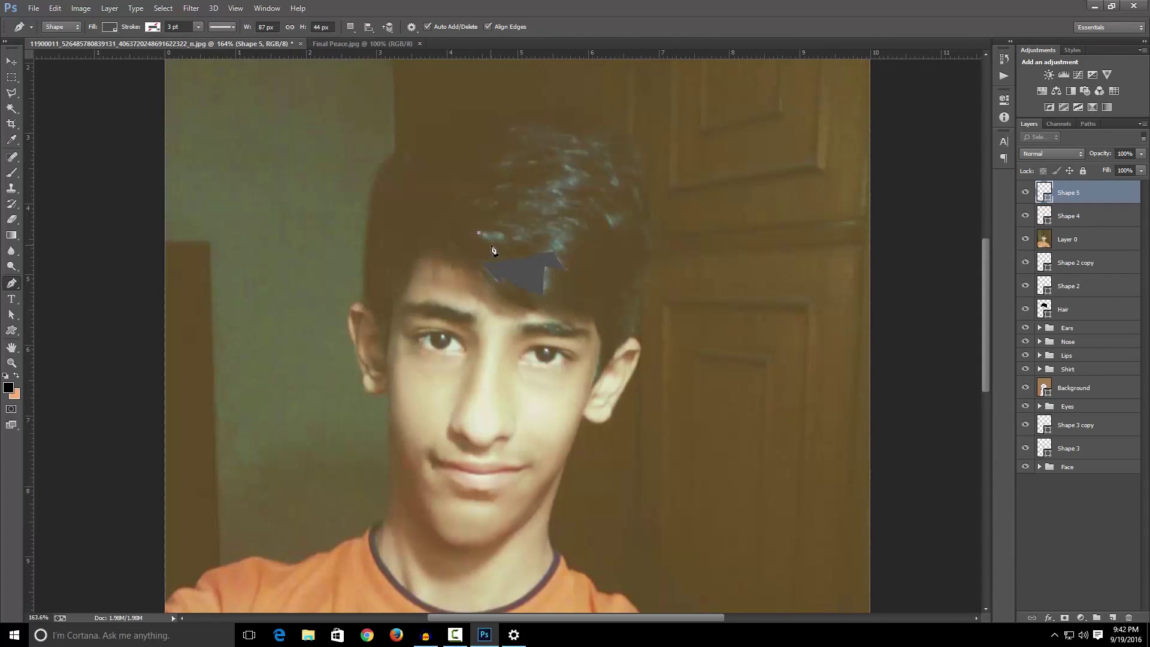
pyautogui.click(503, 247)
pyautogui.click(505, 234)
pyautogui.click(494, 230)
# Step: Draw a hair highlight about 42 × 16 px above the right end of the fringe highlight
pyautogui.click(555, 235)
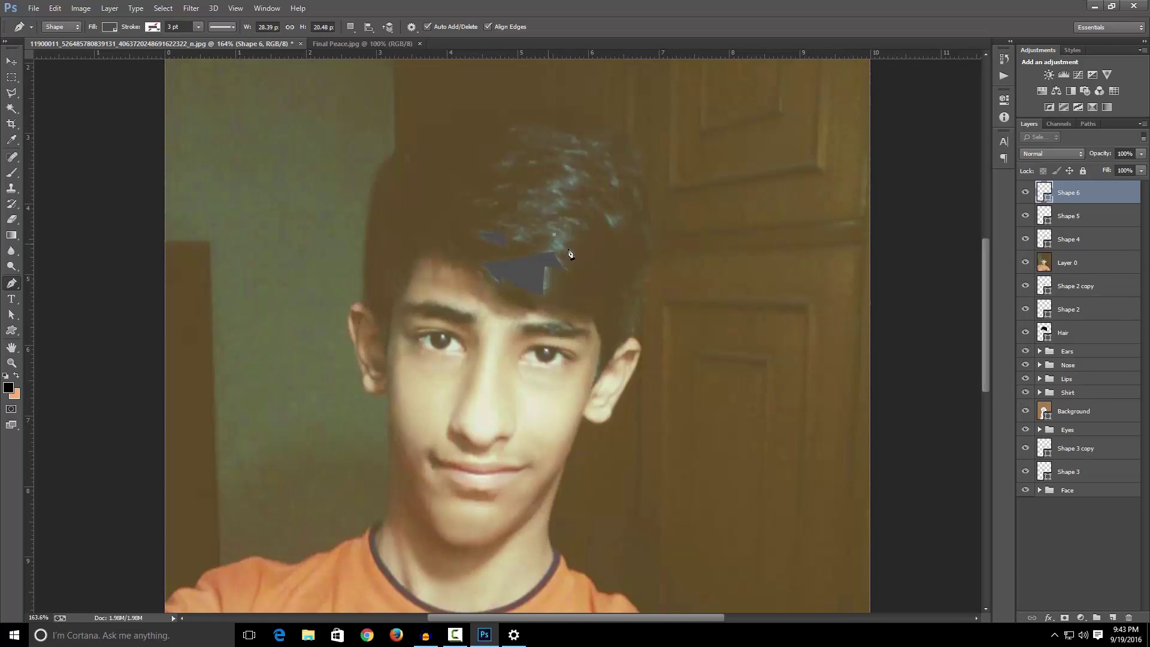
pyautogui.click(547, 243)
pyautogui.click(570, 250)
pyautogui.click(567, 241)
pyautogui.moveTo(580, 243); pyautogui.dragTo(589, 245)
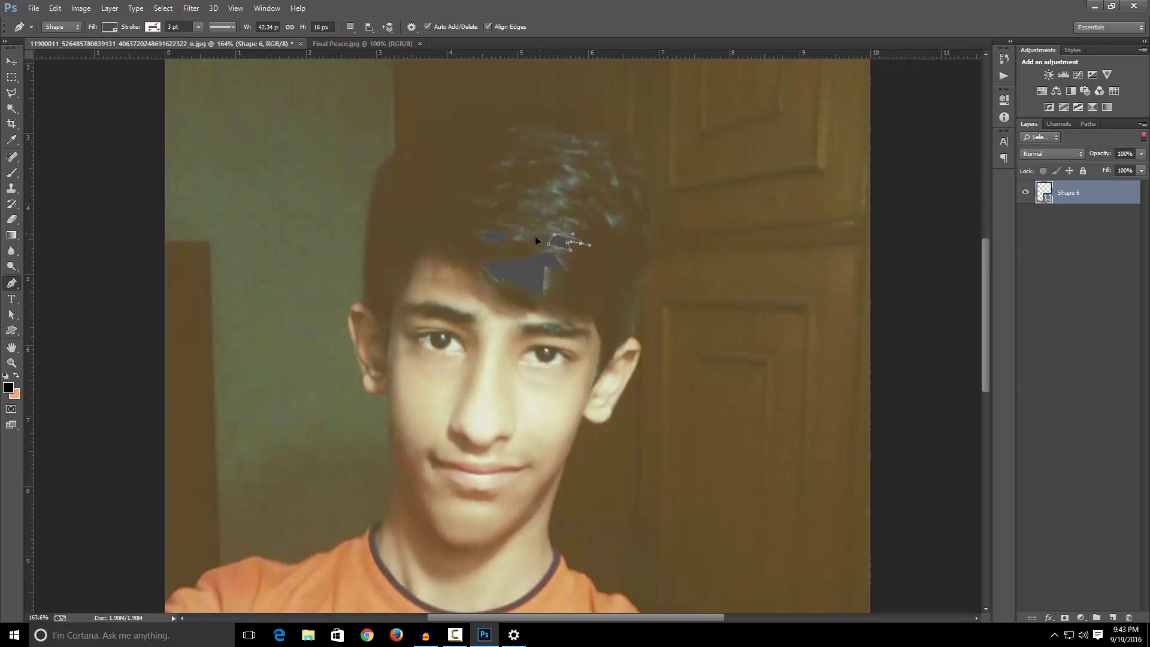
pyautogui.press('Return')
# Step: Draw a hair highlight about 45 × 29 px between the two small highlights above the fringe
pyautogui.click(512, 239)
pyautogui.moveTo(539, 233); pyautogui.dragTo(549, 239)
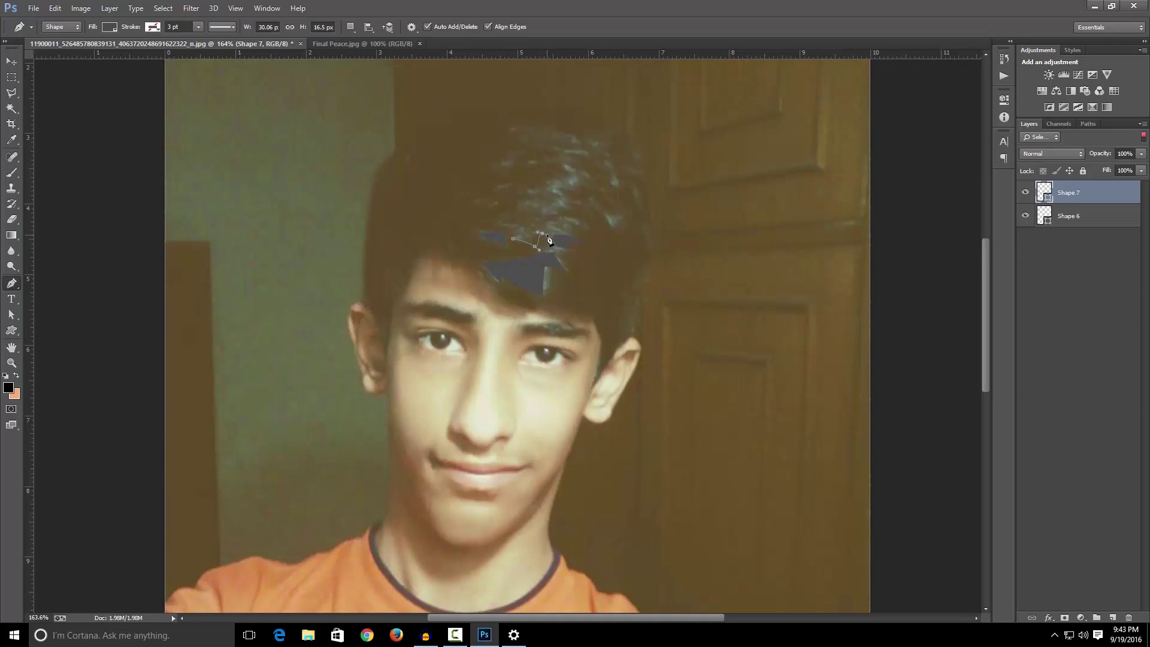
pyautogui.click(510, 233)
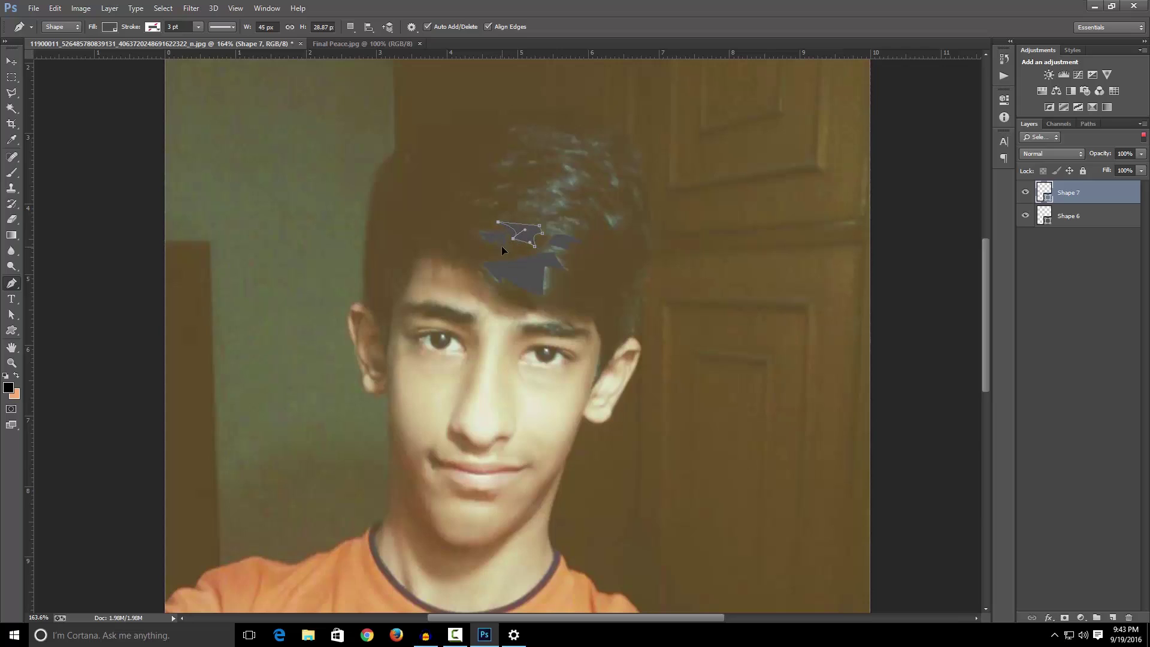
# Step: Draw a zigzag highlight about 85 × 48 px over the middle of the hair
pyautogui.click(516, 211)
pyautogui.moveTo(558, 212); pyautogui.dragTo(596, 183)
pyautogui.click(554, 207)
pyautogui.click(566, 203)
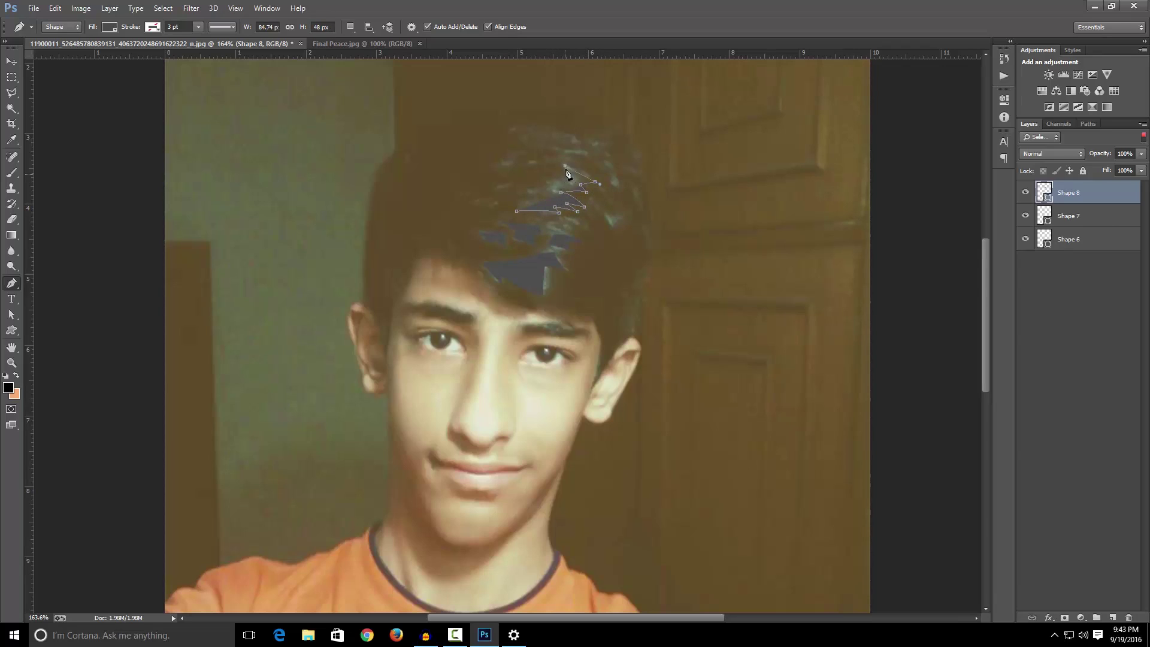
pyautogui.click(569, 183)
pyautogui.click(523, 190)
pyautogui.click(515, 212)
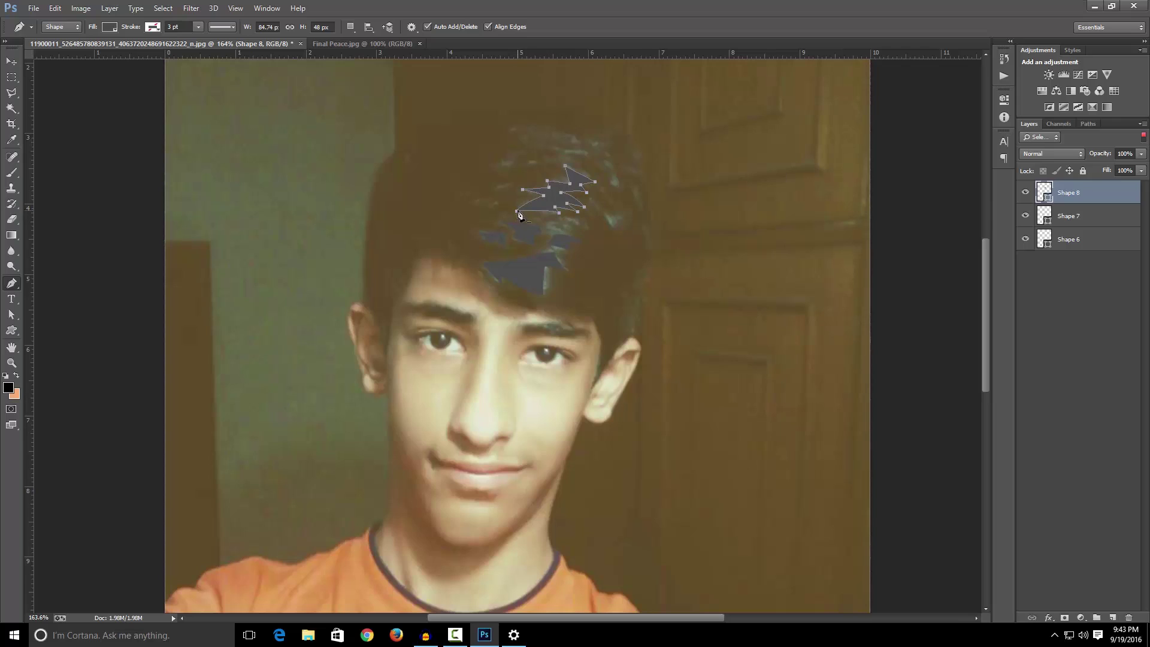
# Step: Draw a thin jagged highlight about 41 × 13 px to the left of the zigzag hair highlight
pyautogui.click(470, 203)
pyautogui.click(487, 201)
pyautogui.click(487, 207)
pyautogui.click(498, 205)
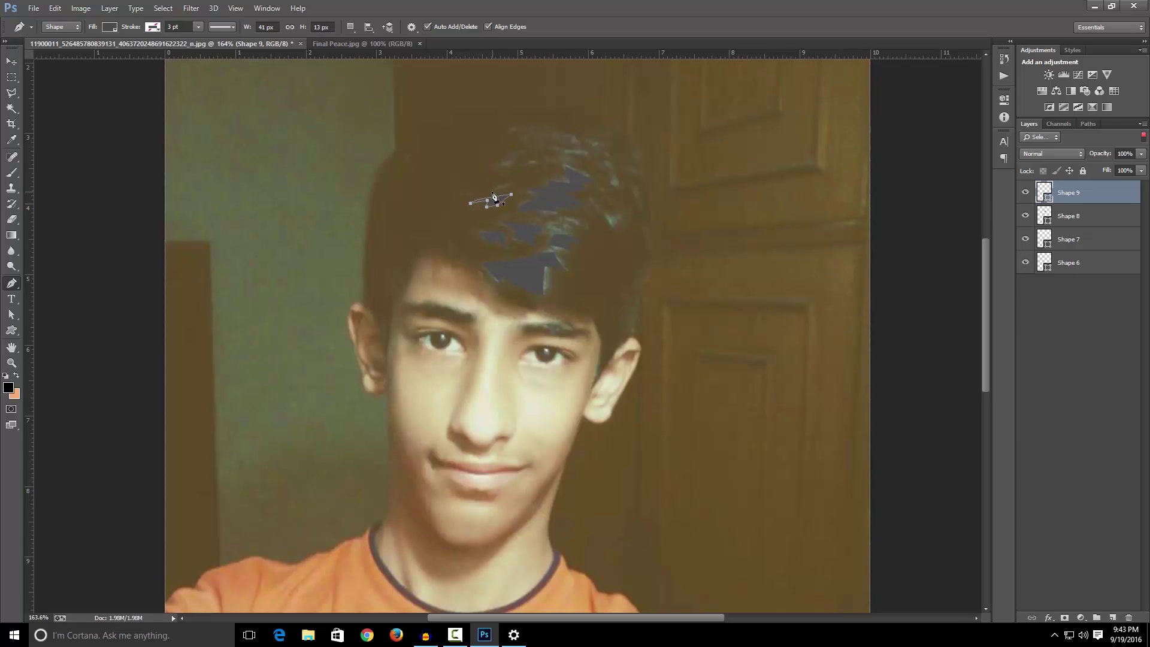
pyautogui.press('Return')
# Step: Draw two more small highlights up the left side of the lit hair area, the lower about 21 × 9 px
pyautogui.click(492, 192)
pyautogui.click(512, 187)
pyautogui.press('Return')
pyautogui.click(492, 168)
pyautogui.click(511, 166)
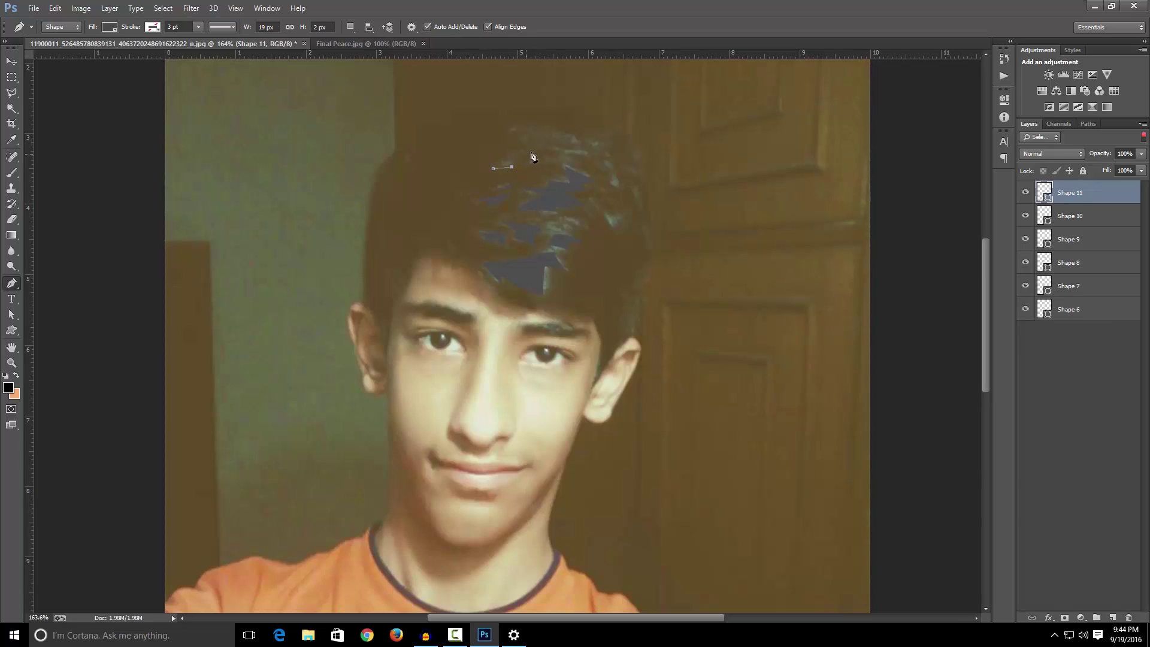
pyautogui.click(503, 151)
pyautogui.press('Return')
# Step: Draw a curved highlight along the top of the hair, undoing the surplus points on its right side
pyautogui.click(506, 128)
pyautogui.click(526, 133)
pyautogui.click(519, 139)
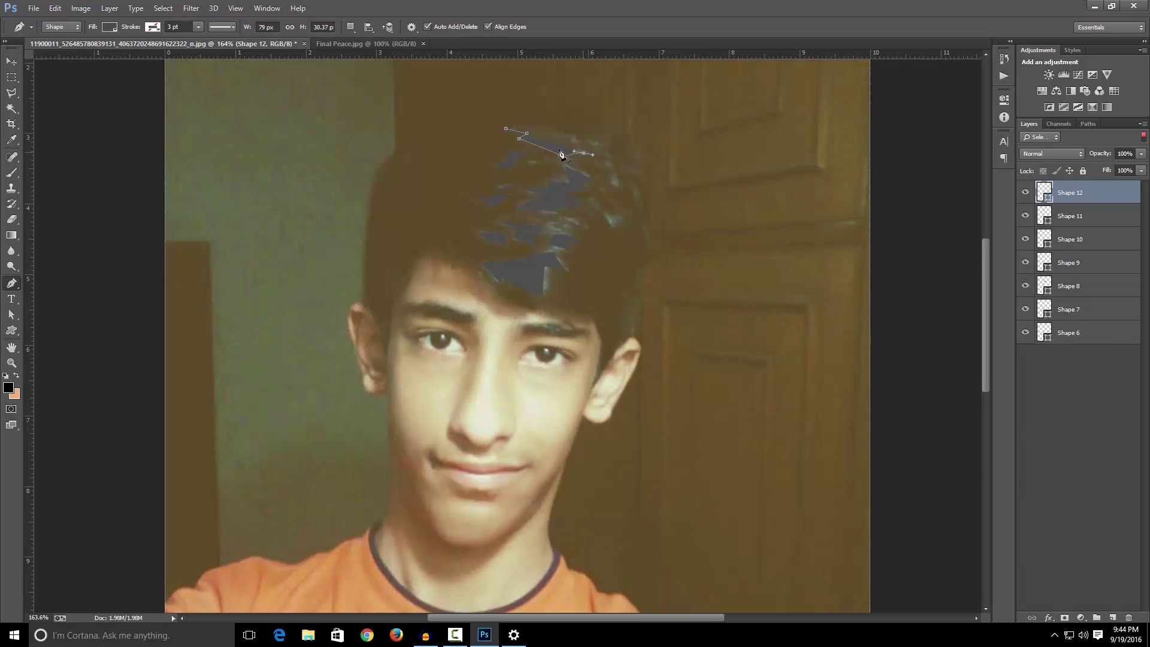
pyautogui.hotkey('ctrl', 'alt', 'z')
pyautogui.hotkey('ctrl', 'alt', 'z')
pyautogui.click(562, 154)
pyautogui.moveTo(584, 152); pyautogui.dragTo(589, 154)
pyautogui.press('Return')
# Step: Draw a tall jagged highlight about 33 × 64 px down the right side of the hair
pyautogui.click(605, 216)
pyautogui.click(609, 220)
pyautogui.click(605, 185)
pyautogui.hotkey('ctrl', 'z')
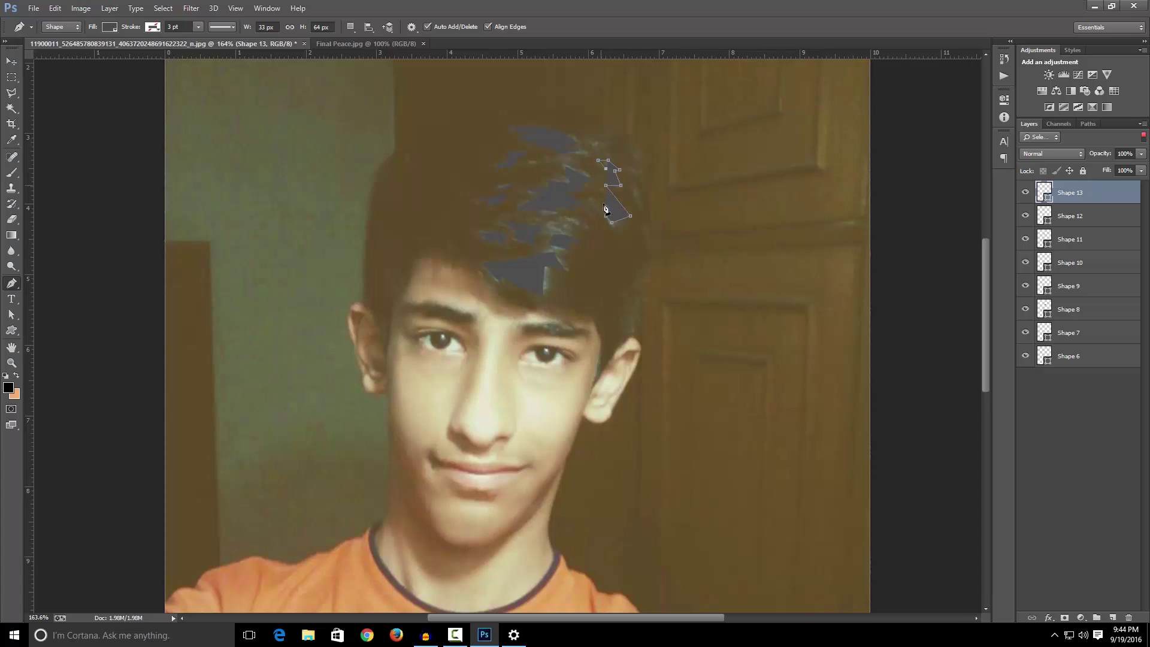
# Step: Collect hair highlights Shape 4 to Shape 13 in a new group and move Layer 0 beneath the vector layers
pyautogui.keyDown('shift'); pyautogui.click(1086, 402); pyautogui.keyUp('shift')
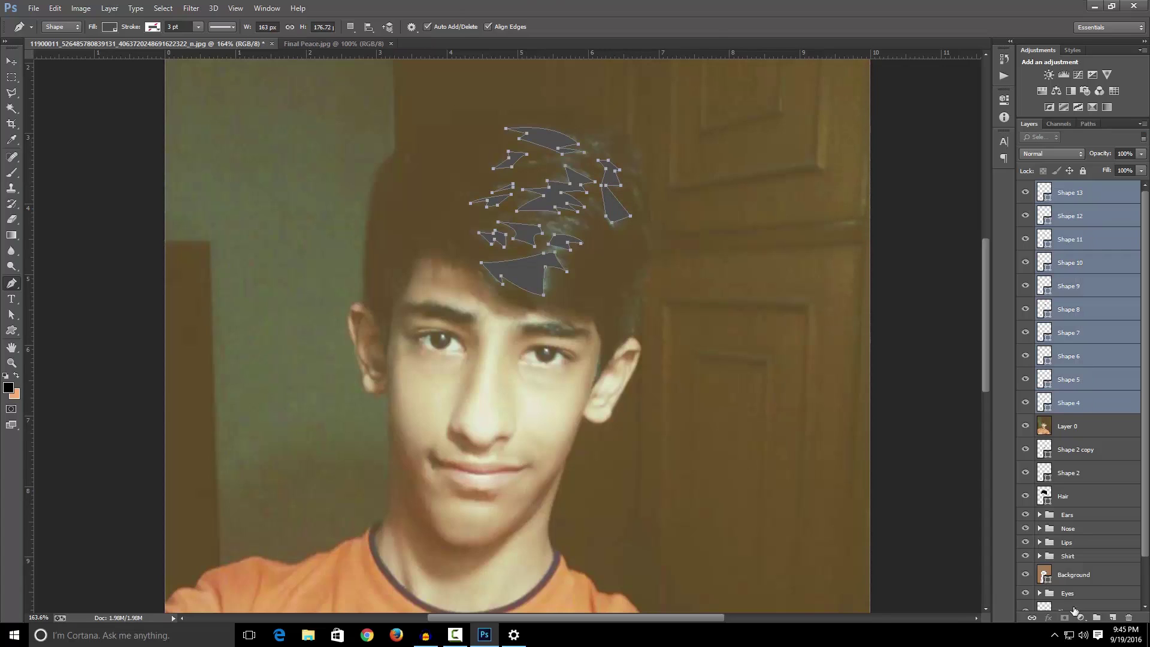
pyautogui.click(1096, 616)
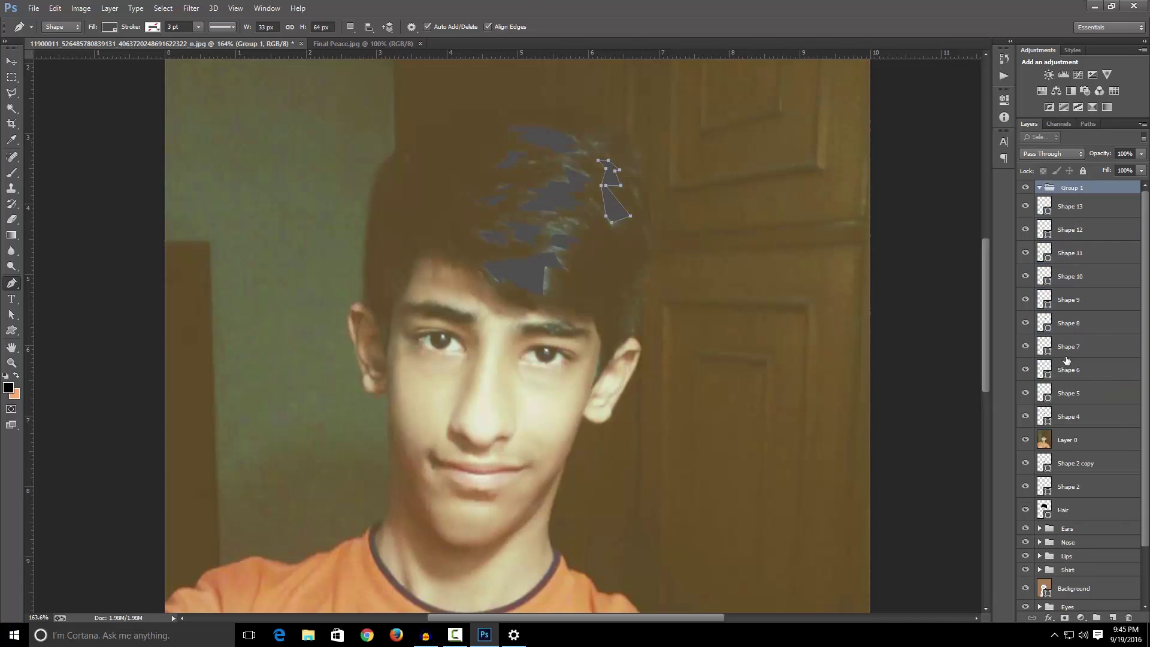
pyautogui.keyDown('shift'); pyautogui.click(1075, 415); pyautogui.keyUp('shift')
pyautogui.click(1077, 205)
pyautogui.keyDown('shift'); pyautogui.click(1117, 415); pyautogui.keyUp('shift')
pyautogui.moveTo(1063, 191); pyautogui.dragTo(1071, 451)
pyautogui.click(1039, 187)
pyautogui.click(1101, 551)
pyautogui.scroll(-6, 526, 447)
pyautogui.scroll(5, 527, 447)
# Step: Delete the lower anchor points of the rightmost hair highlight so only its upper part remains
pyautogui.click(1075, 208)
pyautogui.click(1039, 188)
pyautogui.click(1074, 251)
pyautogui.click(1074, 303)
pyautogui.rightClick(610, 197)
pyautogui.click(12, 61)
pyautogui.rightClick(608, 203)
pyautogui.click(627, 225)
pyautogui.press('p')
pyautogui.click(606, 207)
pyautogui.click(611, 212)
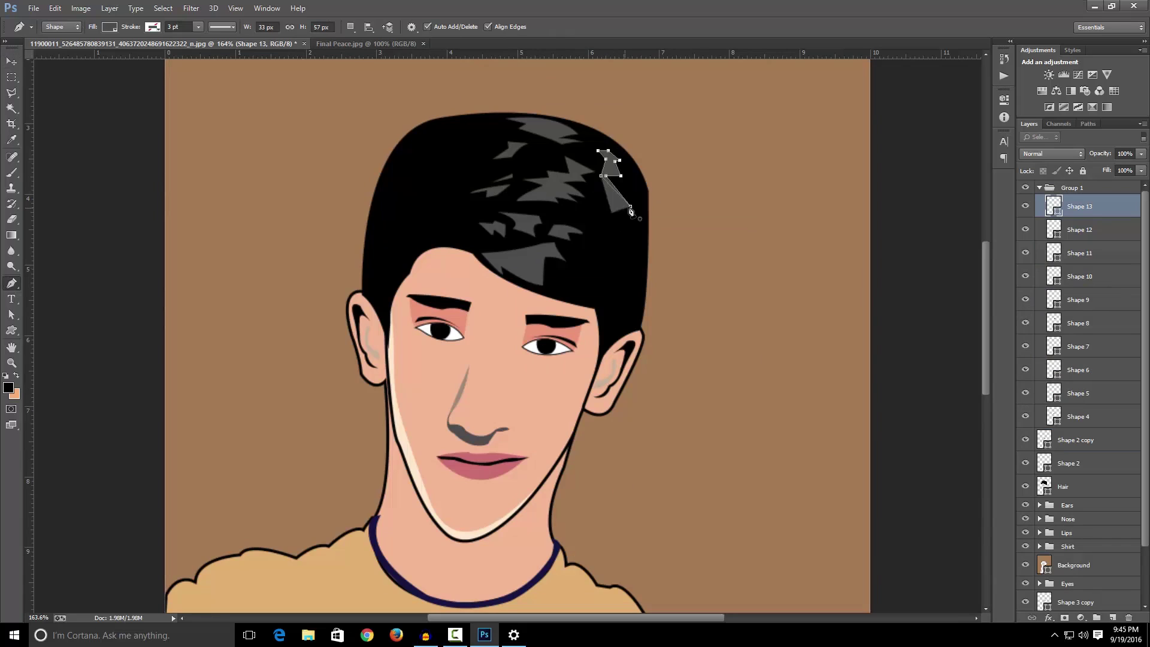
pyautogui.click(630, 206)
pyautogui.click(1109, 281)
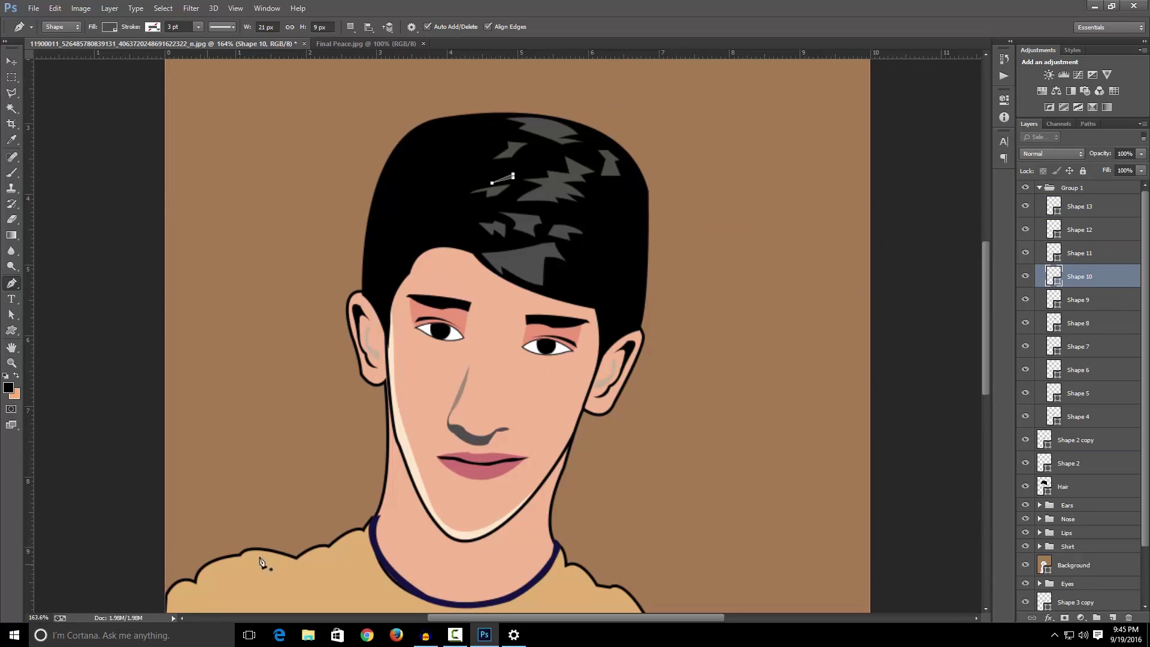
# Step: Adjust the Collar shape's lower-left curve to follow the shirt's neckline
pyautogui.press('v')
pyautogui.click(374, 534)
pyautogui.scroll(5, 374, 535)
pyautogui.click(11, 283)
pyautogui.keyDown('ctrl'); pyautogui.click(393, 443); pyautogui.keyUp('ctrl')
pyautogui.moveTo(393, 443); pyautogui.dragTo(387, 433)
pyautogui.scroll(-1, 784, 494)
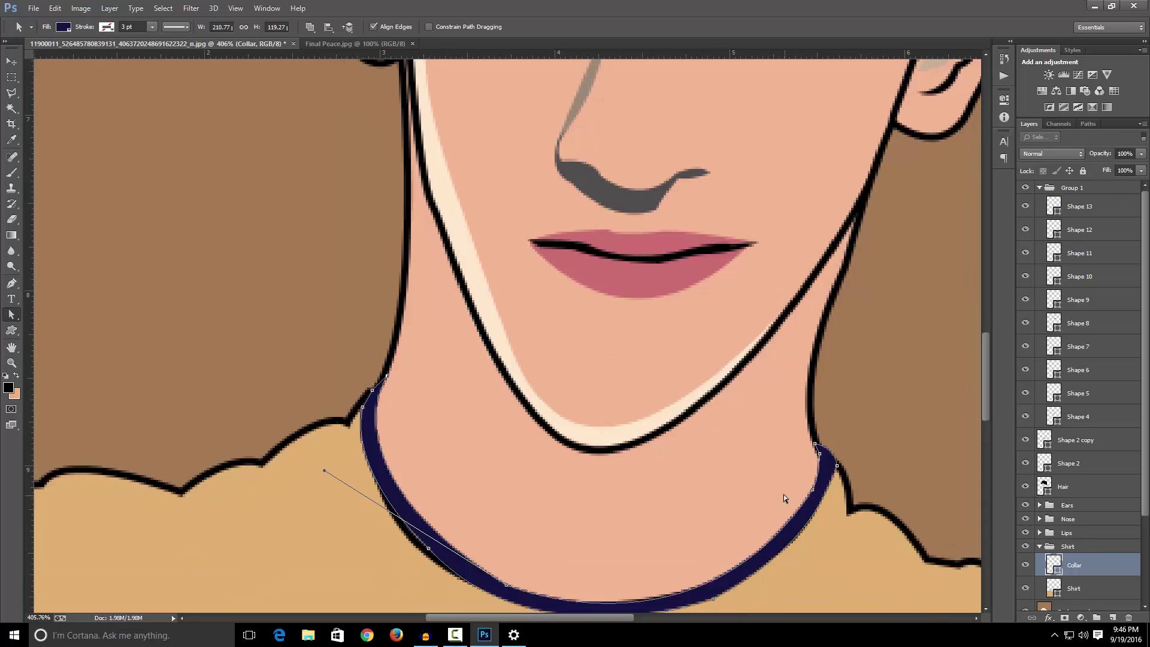
# Step: Adjust the curves of the outline under the left ear lobe and along the jaw and neck
pyautogui.scroll(4, 868, 391)
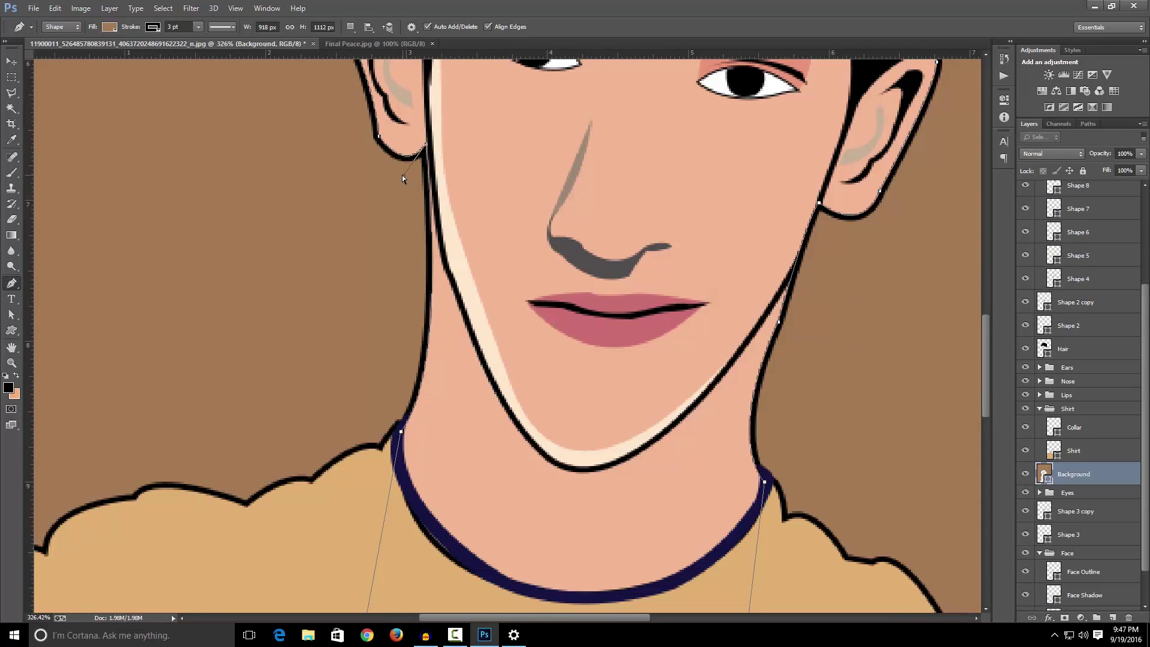
pyautogui.moveTo(401, 175); pyautogui.dragTo(394, 182)
pyautogui.moveTo(450, 368); pyautogui.dragTo(457, 365)
pyautogui.moveTo(724, 443); pyautogui.dragTo(739, 447)
# Step: Move the Hair shape's corner point to meet the top of the left ear
pyautogui.scroll(4, 914, 289)
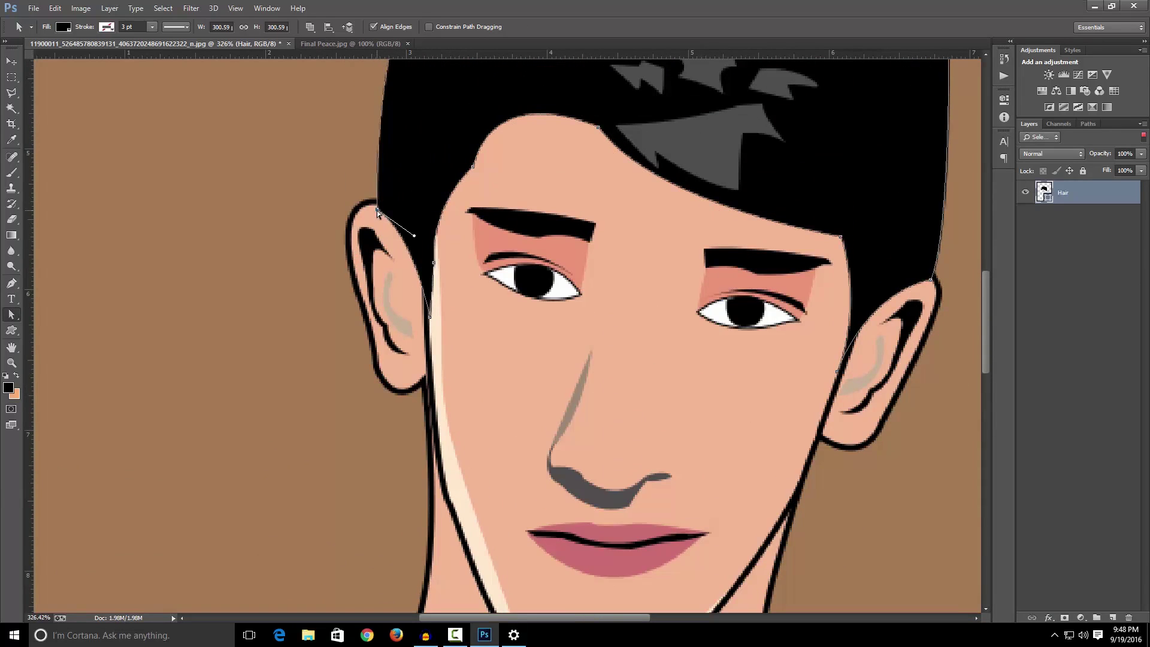
pyautogui.moveTo(381, 210); pyautogui.dragTo(378, 204)
pyautogui.scroll(-10, 778, 339)
pyautogui.doubleClick(745, 389)
pyautogui.scroll(2, 635, 459)
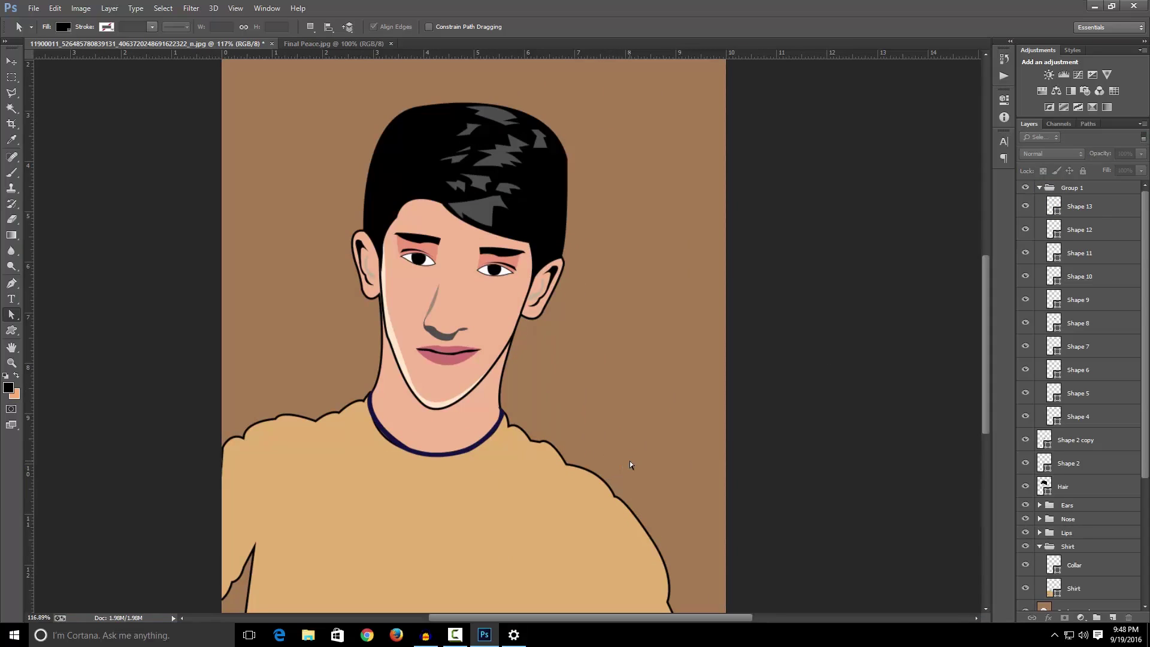
pyautogui.scroll(-2, 610, 431)
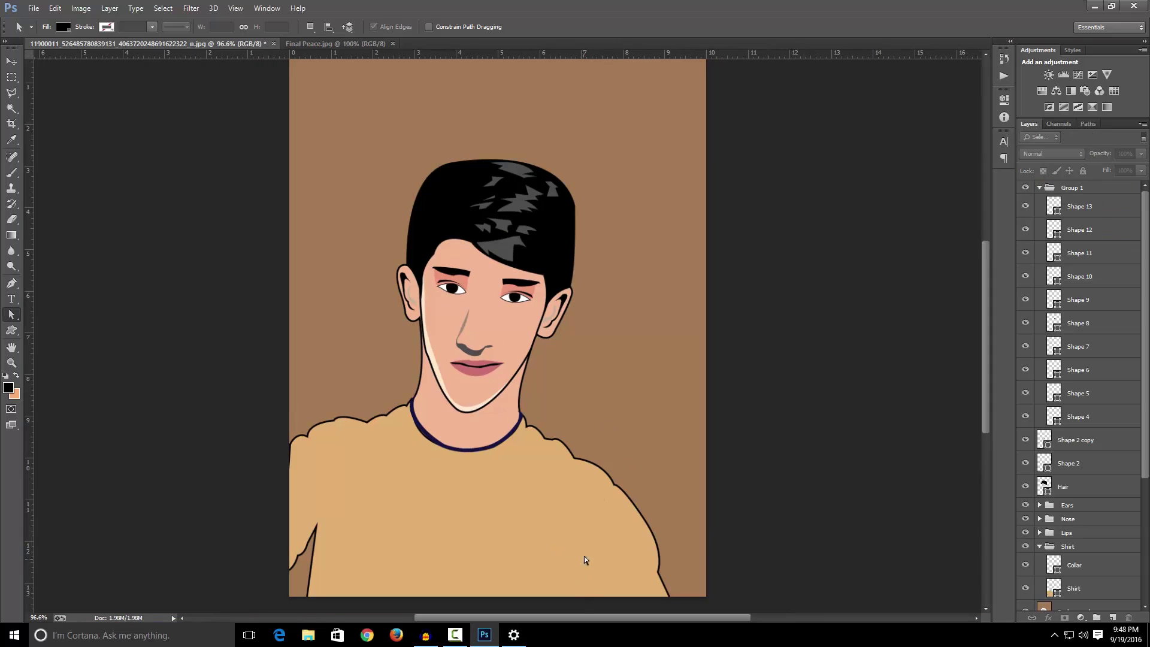
# Step: Collapse the expanded layer groups and bring Layer 0 to the top of the layer stack
pyautogui.click(1039, 188)
pyautogui.scroll(-1, 1083, 599)
pyautogui.click(1039, 312)
pyautogui.click(1039, 411)
pyautogui.moveTo(1090, 429); pyautogui.dragTo(1101, 182)
# Step: Draw a narrow pointed fold about 38 × 131 px on the shirt beside the right-hand sleeve
pyautogui.click(11, 283)
pyautogui.click(571, 504)
pyautogui.moveTo(565, 579); pyautogui.dragTo(574, 594)
pyautogui.click(576, 566)
pyautogui.hotkey('ctrl', 'z')
pyautogui.keyDown('alt'); pyautogui.click(565, 579); pyautogui.keyUp('alt')
pyautogui.click(575, 565)
pyautogui.moveTo(579, 538)
pyautogui.mouseDown()
pyautogui.moveTo(587, 522)
pyautogui.moveTo(571, 557)
pyautogui.mouseUp()
pyautogui.moveTo(570, 504); pyautogui.dragTo(575, 472)
# Step: Fill the shirt fold with a reddish brown sampled from the photo's shirt
pyautogui.click(109, 27)
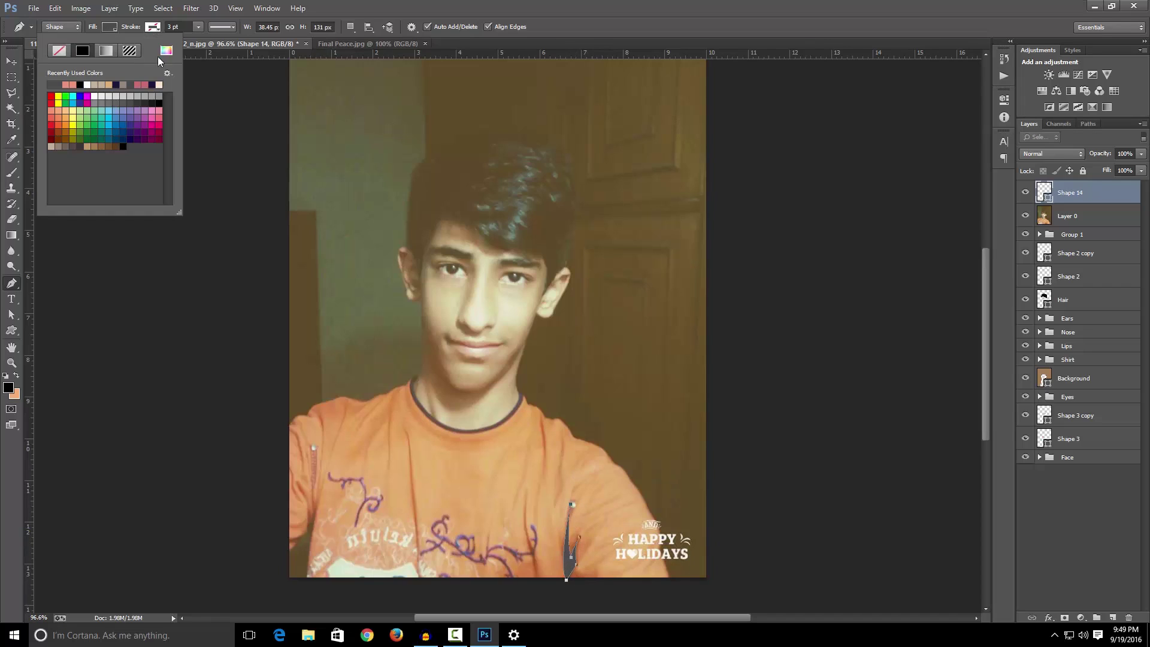
pyautogui.click(166, 50)
pyautogui.click(590, 573)
pyautogui.press('Return')
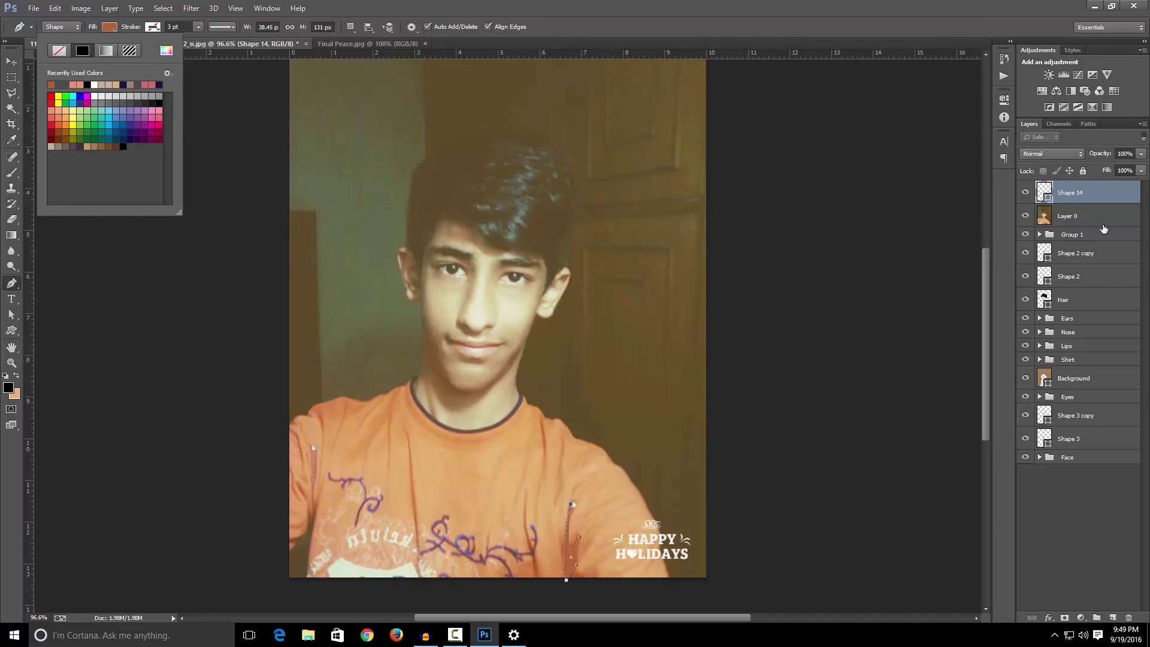
# Step: Move Layer 0 beneath all other layers and give the shirt fold a solid black 2 pt stroke
pyautogui.moveTo(1104, 249); pyautogui.dragTo(1105, 526)
pyautogui.click(152, 27)
pyautogui.click(125, 50)
pyautogui.click(1078, 518)
pyautogui.click(1091, 200)
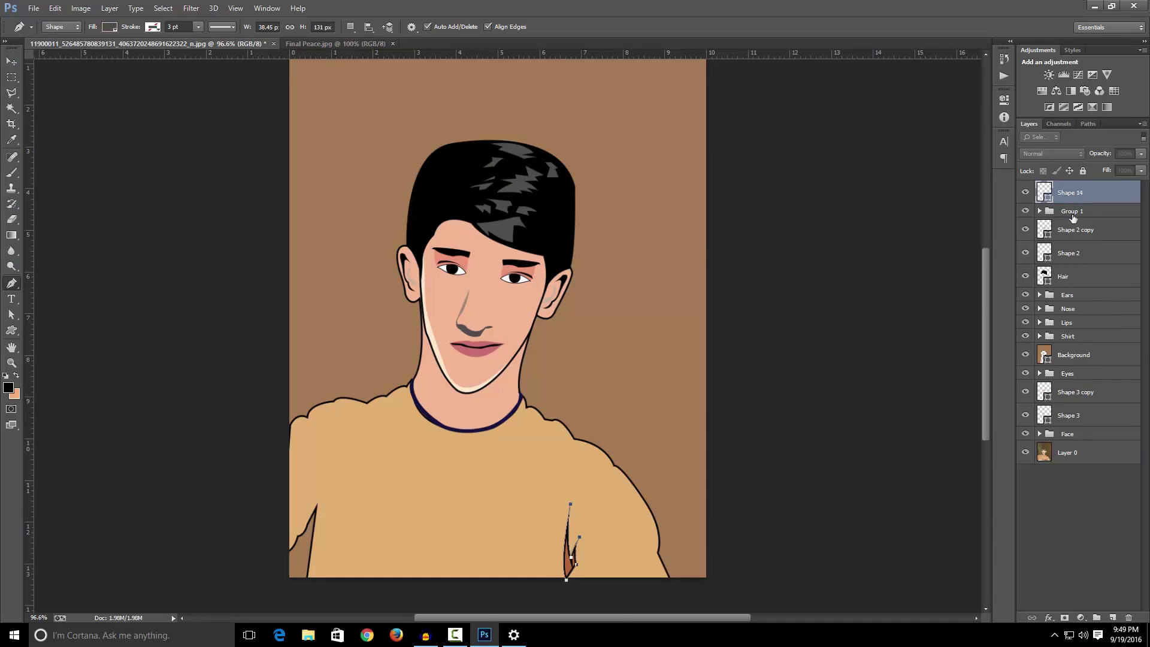
pyautogui.scroll(4, 605, 589)
pyautogui.doubleClick(170, 27)
pyautogui.write('2')
pyautogui.press('Return')
# Step: Reshape the shirt fold's right edge by moving its anchor points, narrowing it to about 30 px wide
pyautogui.press('a')
pyautogui.moveTo(534, 542); pyautogui.dragTo(531, 568)
pyautogui.moveTo(541, 484); pyautogui.dragTo(531, 510)
pyautogui.scroll(-1, 627, 417)
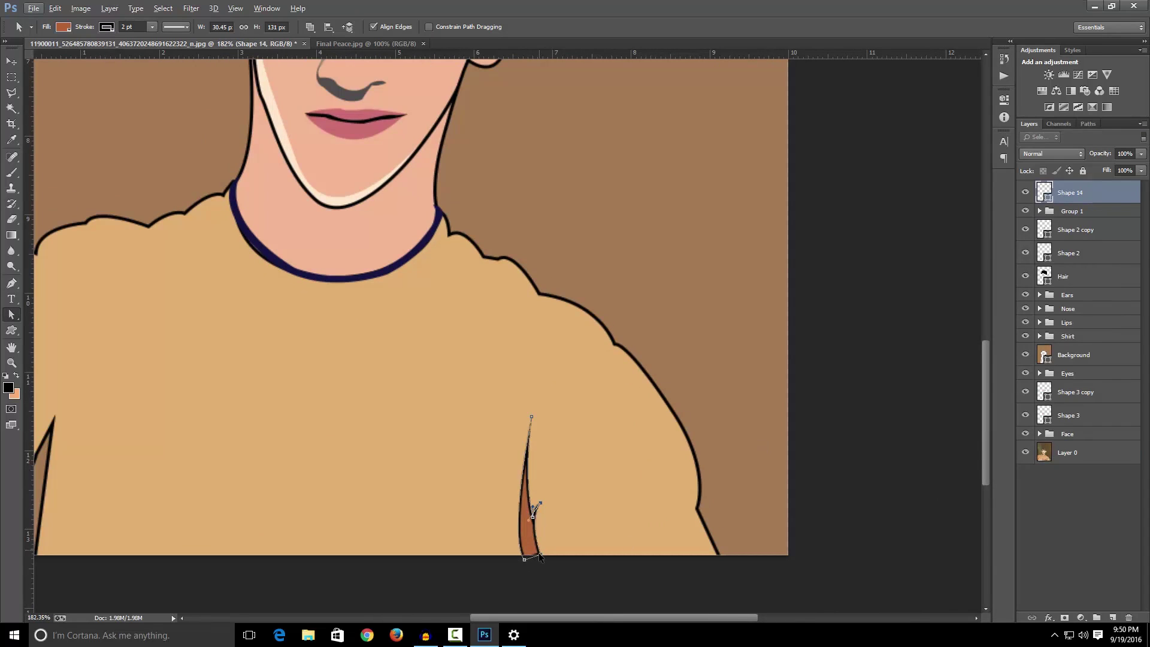
# Step: Change the shirt fold's fill to brown #a67c52
pyautogui.click(63, 26)
pyautogui.click(137, 51)
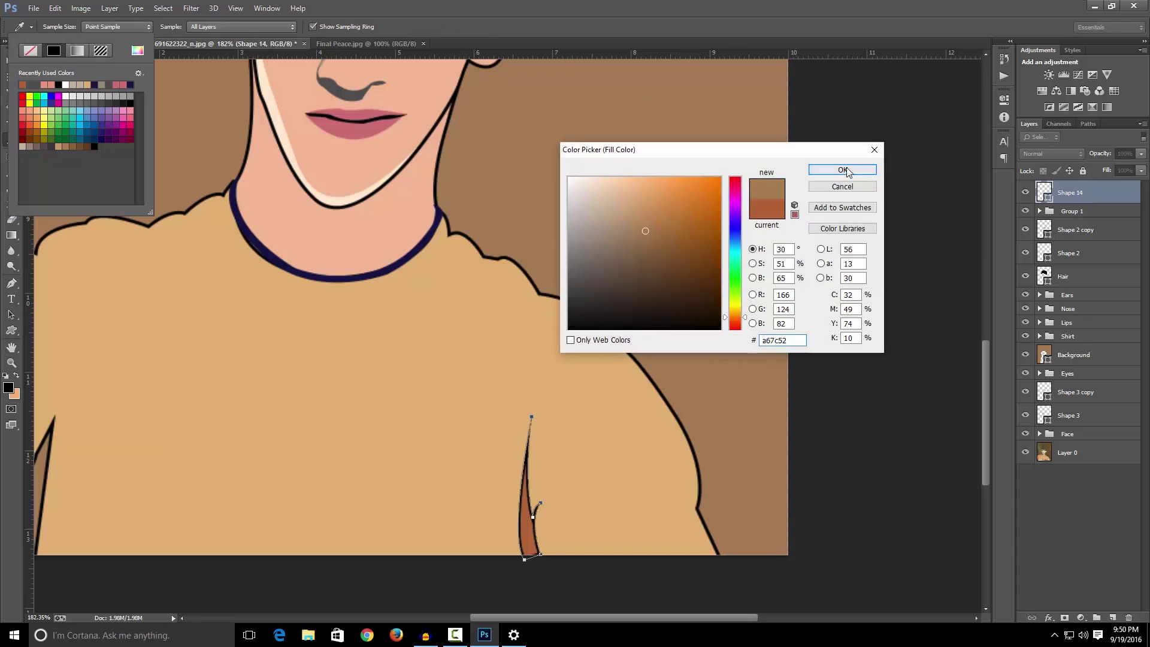
pyautogui.click(844, 170)
pyautogui.scroll(-10, 608, 348)
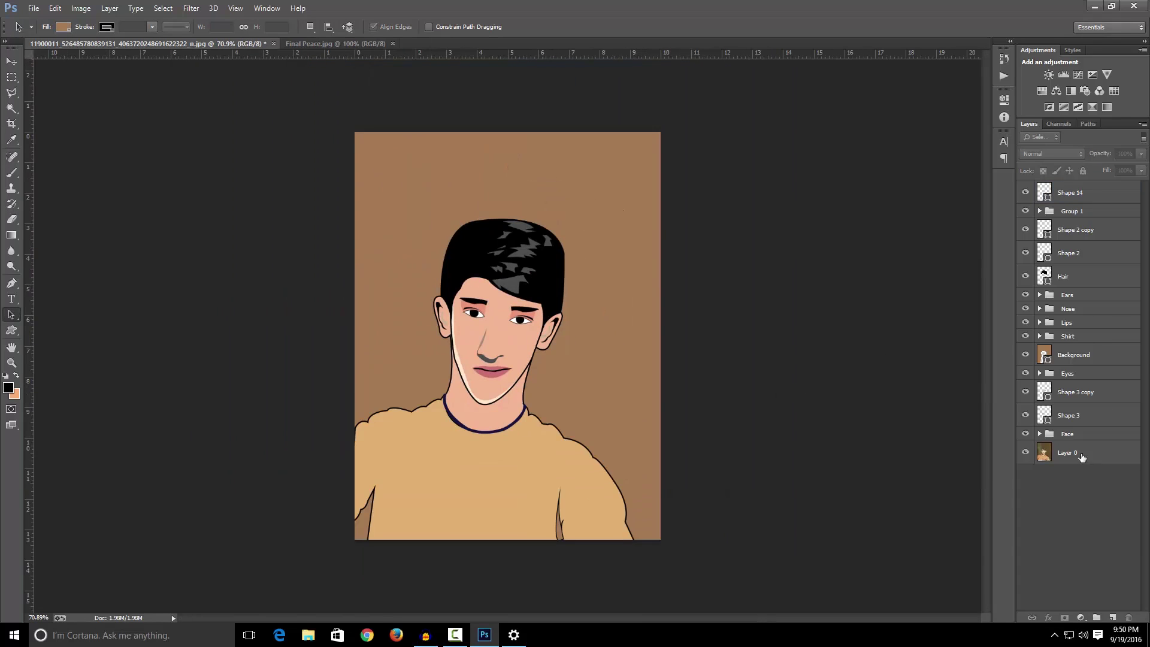
pyautogui.scroll(2, 547, 441)
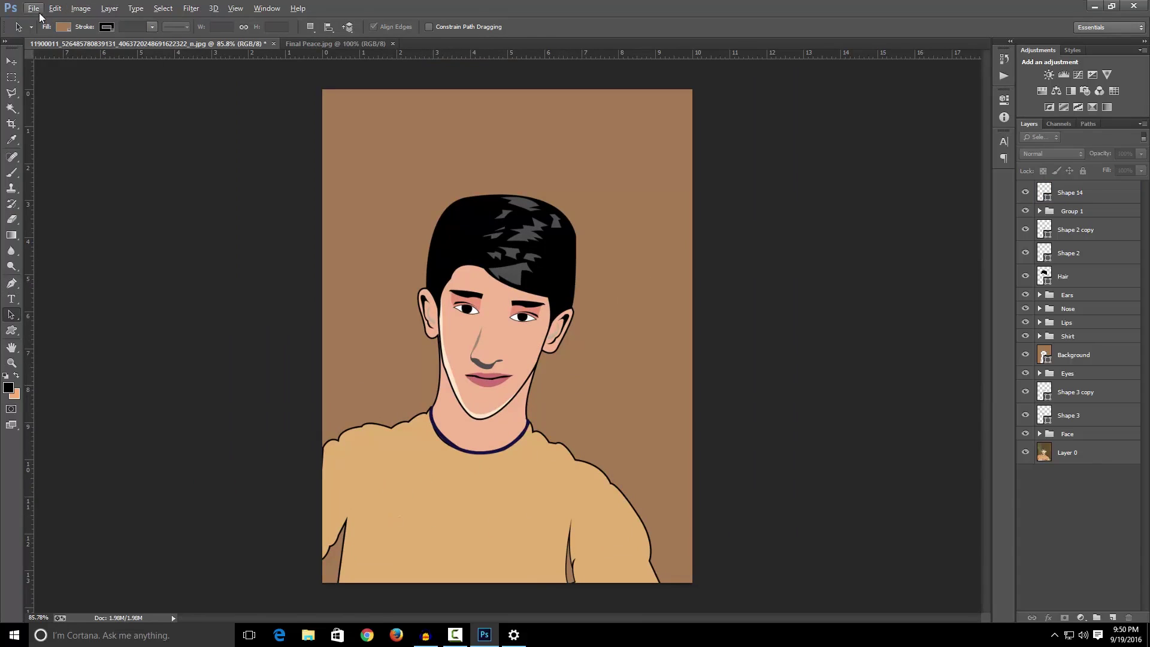
# Step: Fill the Shirt shape with #e6ab67, sampled from the patch around the Tek Plot lettering, and deselect the layer
pyautogui.moveTo(437, 473); pyautogui.dragTo(462, 497)
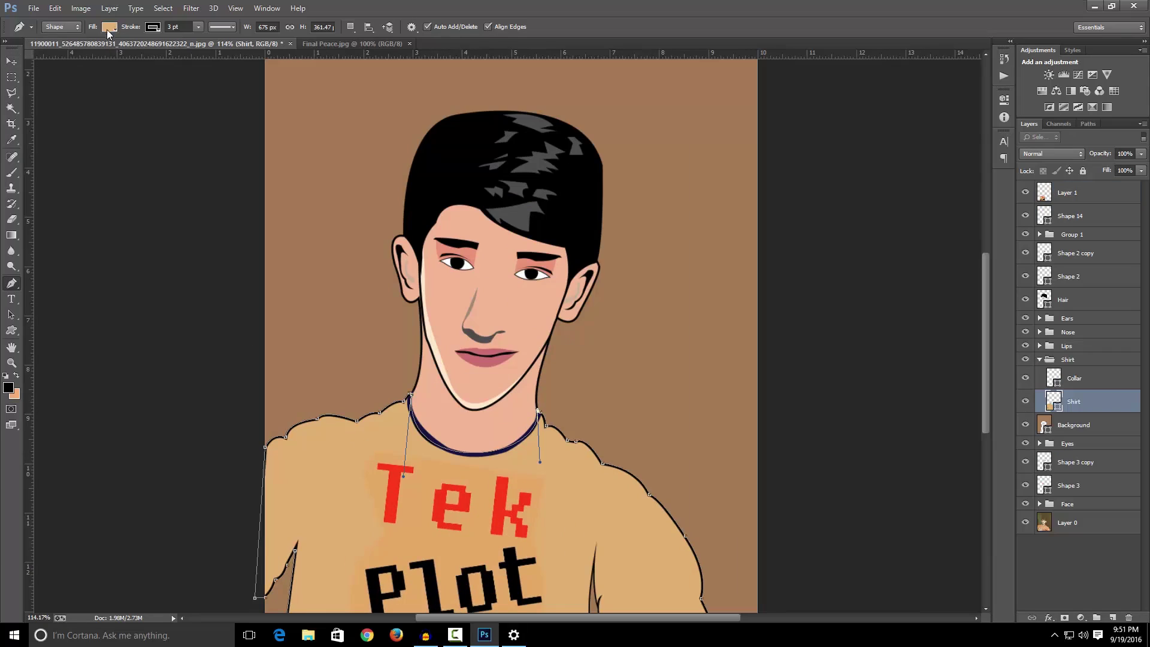
pyautogui.click(110, 27)
pyautogui.click(168, 54)
pyautogui.click(437, 545)
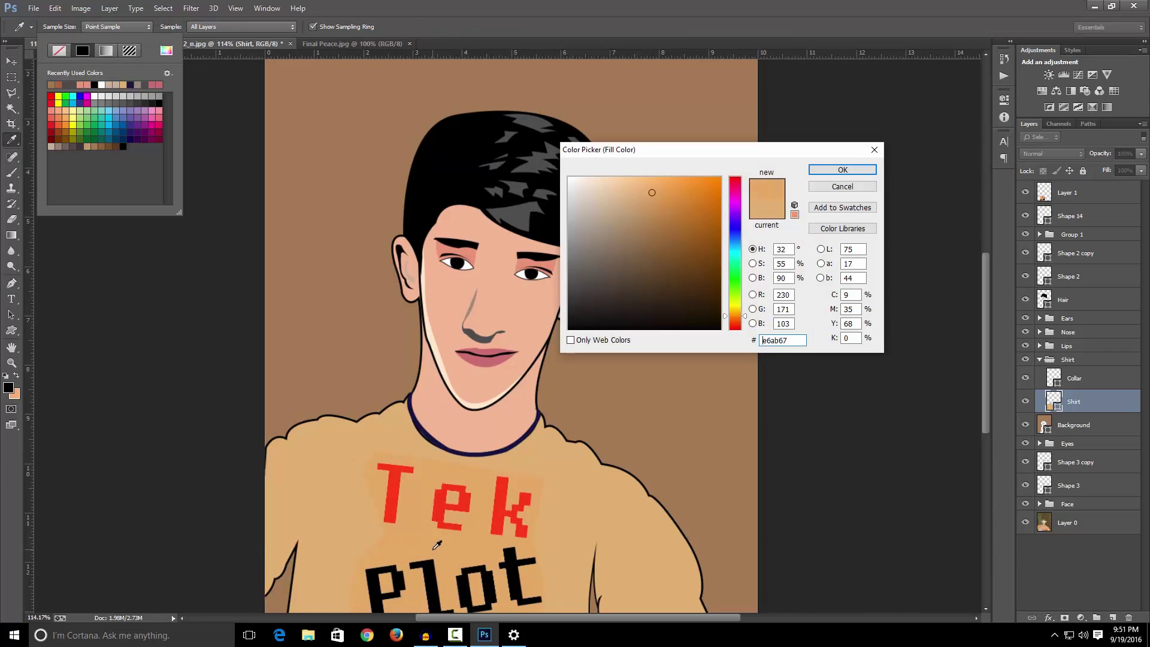
pyautogui.click(852, 170)
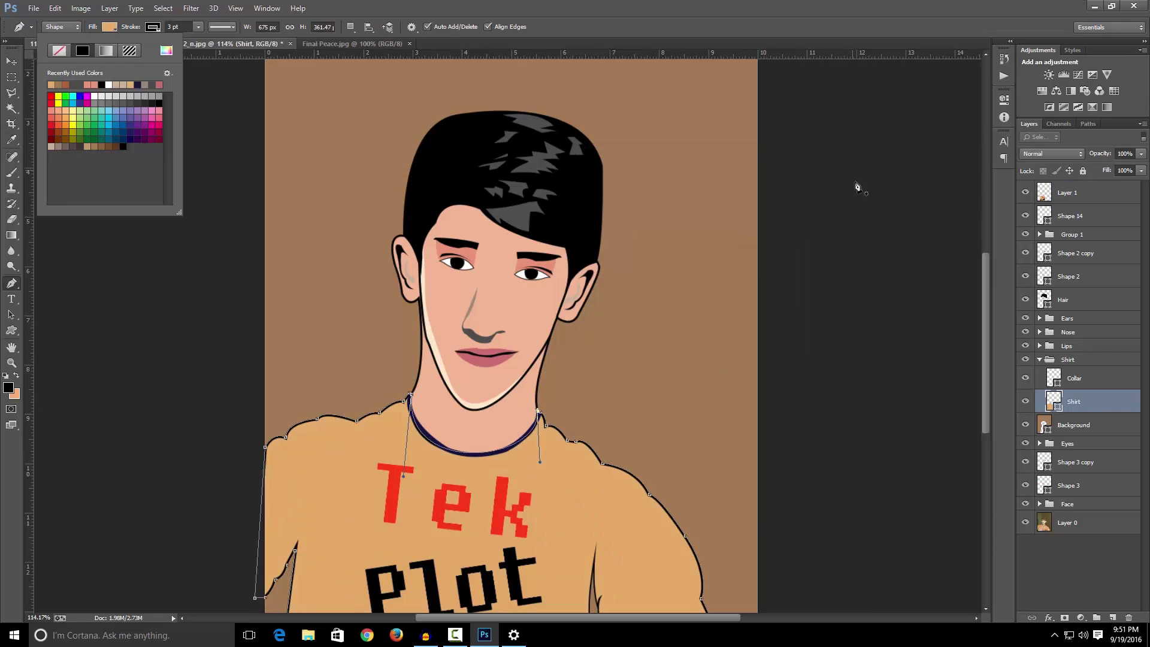
pyautogui.click(1081, 548)
pyautogui.click(1082, 548)
# Step: Crop the canvas tighter around the portrait, trimming the empty background above the head and at the sides
pyautogui.scroll(-2, 585, 432)
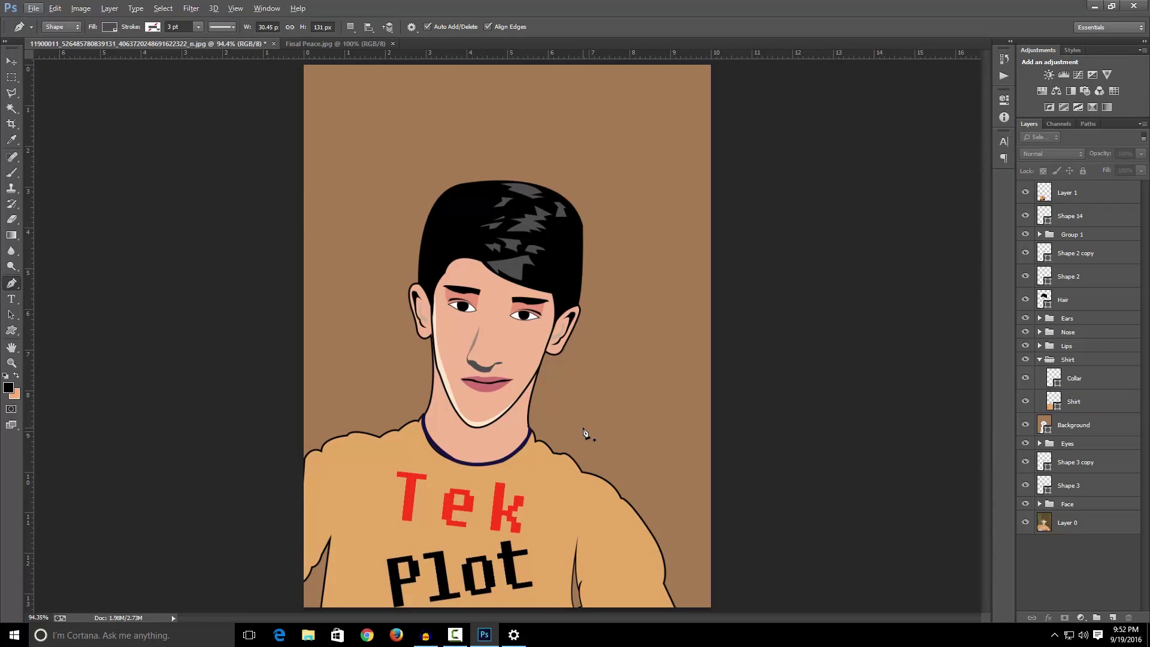
pyautogui.press('c')
pyautogui.moveTo(710, 67); pyautogui.dragTo(694, 109)
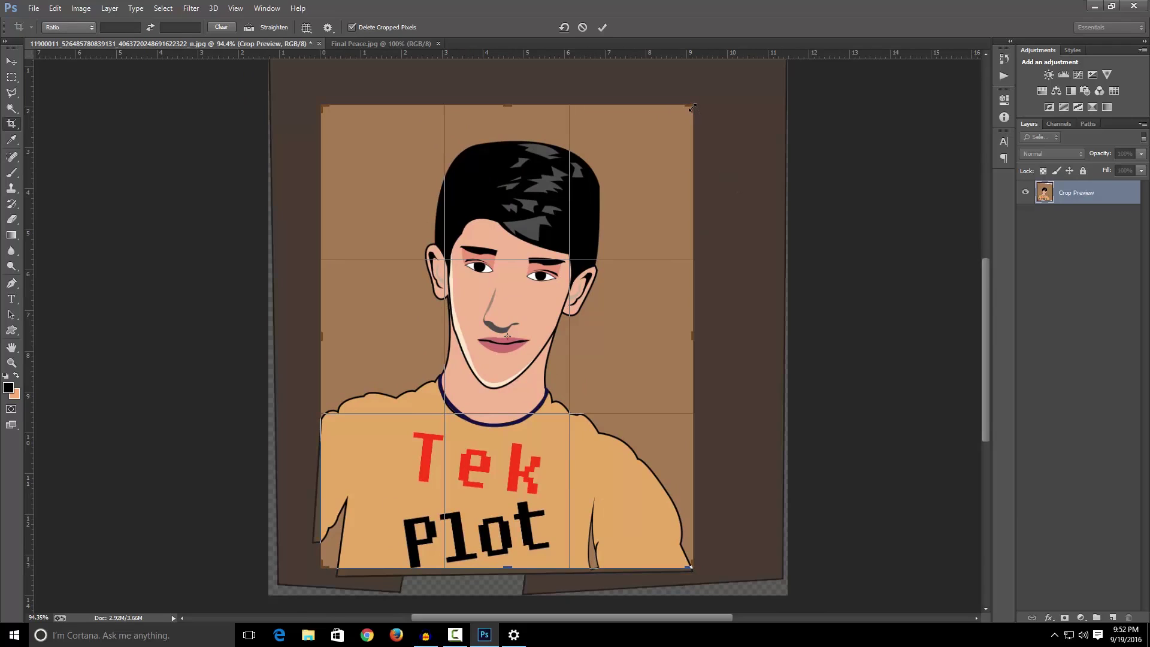
pyautogui.click(601, 27)
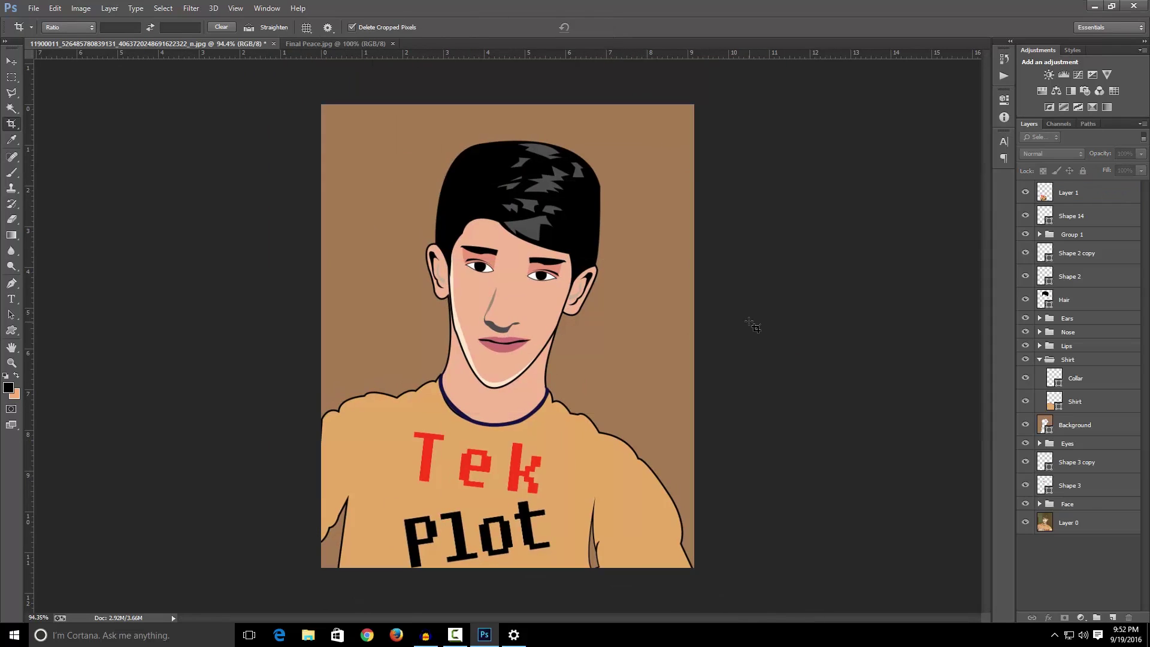